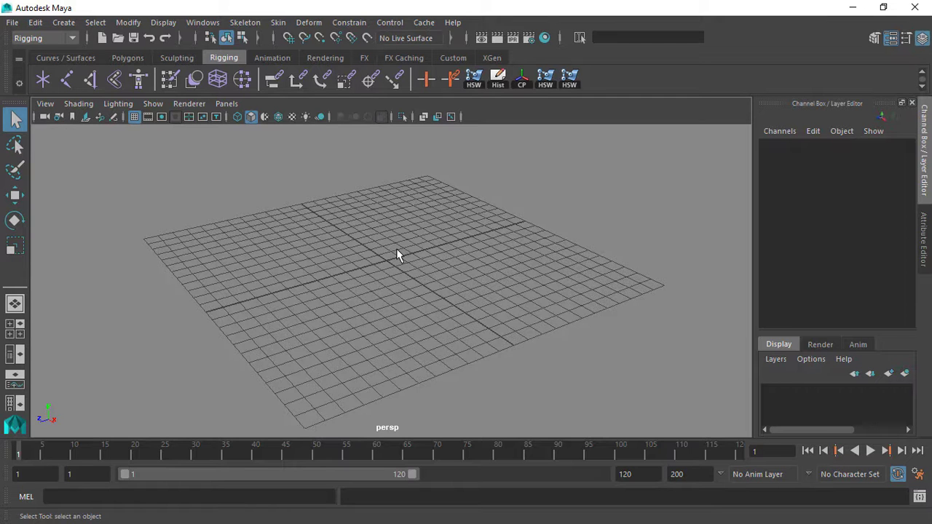
Step: Create a polygon sphere at the centre of the grid
alt+middle_drag(398, 233, 379, 229)
scroll(409, 251, up, 2)
alt+drag(408, 250, 406, 265)
scroll(423, 263, up, 2)
alt+middle_drag(423, 262, 406, 277)
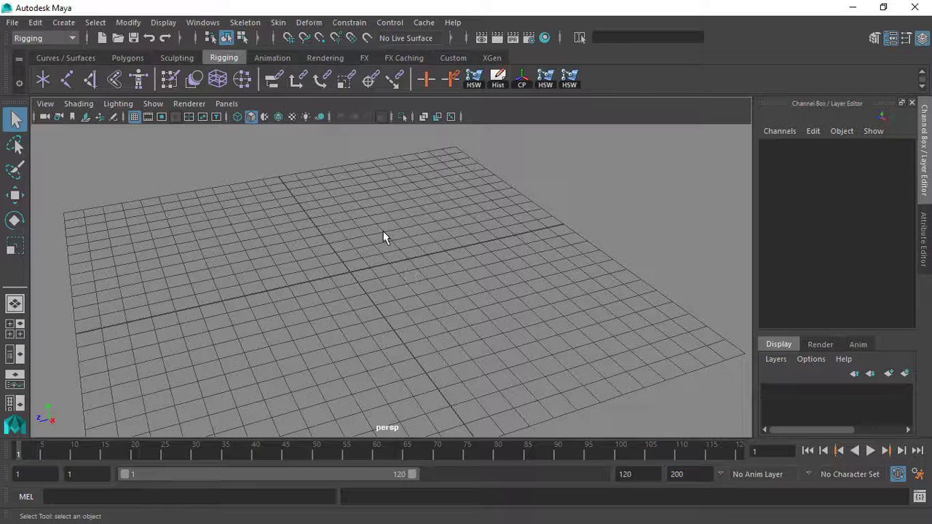
click(73, 24)
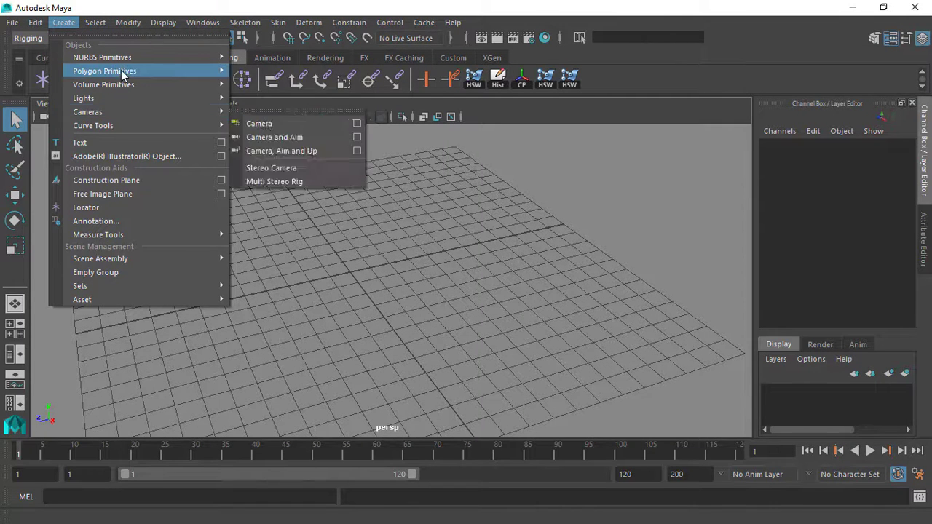
mouse_move(118, 71)
click(261, 82)
Step: Examine the new sphere up close from several angles
alt+right_drag(397, 257, 510, 357)
alt+drag(503, 328, 430, 254)
alt+middle_drag(431, 254, 467, 274)
alt+right_drag(422, 219, 490, 265)
alt+drag(490, 266, 318, 277)
alt+drag(351, 250, 361, 269)
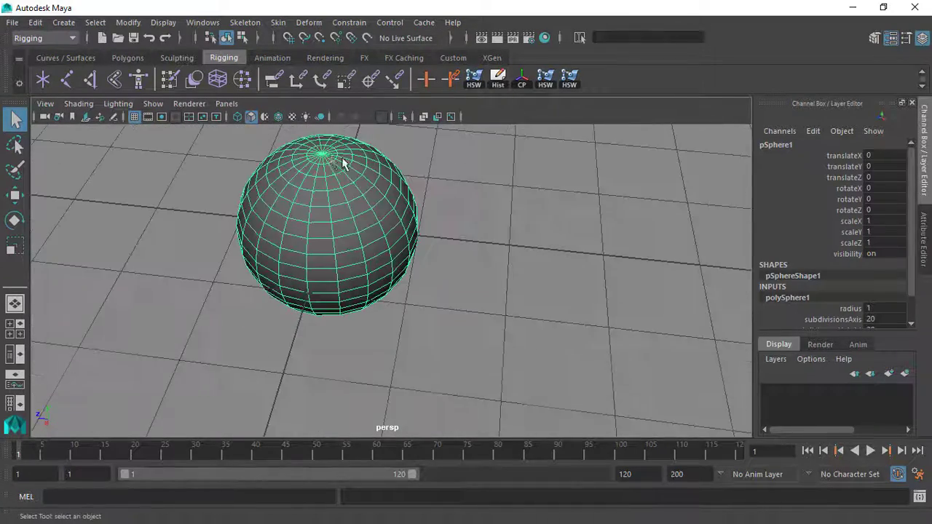
alt+middle_drag(327, 183, 348, 218)
alt+right_drag(356, 225, 399, 287)
alt+drag(330, 254, 291, 208)
mouse_move(359, 247)
alt+mouse_down()
mouse_move(415, 250)
mouse_move(401, 285)
mouse_move(284, 280)
mouse_move(352, 255)
alt+mouse_up()
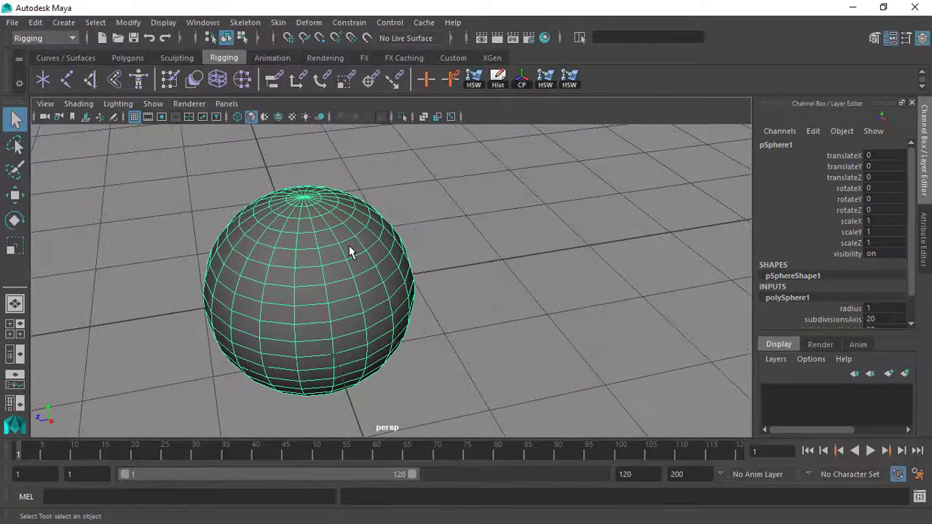
Step: Try to pull a group of adjacent faces near the top of the sphere outward with the Move tool
right_drag(347, 253, 347, 252)
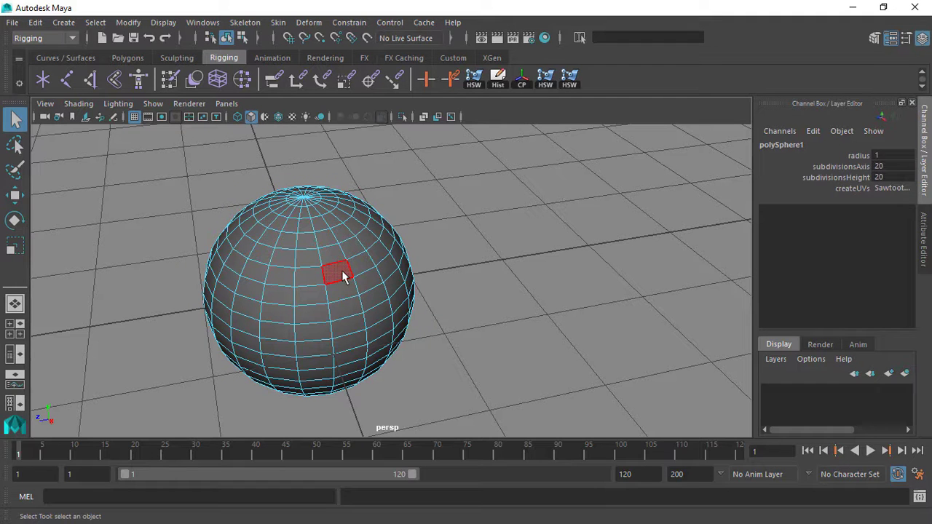
click(341, 274)
scroll(331, 250, up, 2)
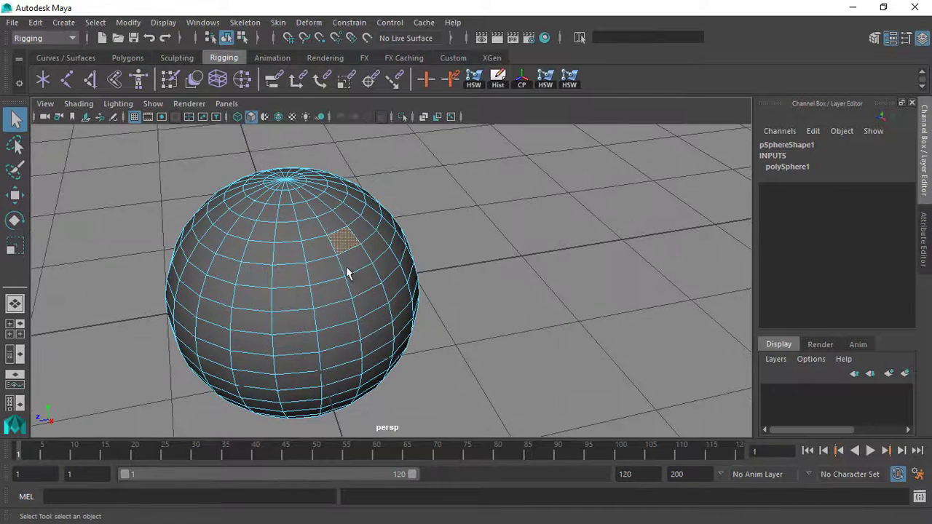
alt+drag(357, 245, 370, 169)
shift+click(358, 202)
key(w)
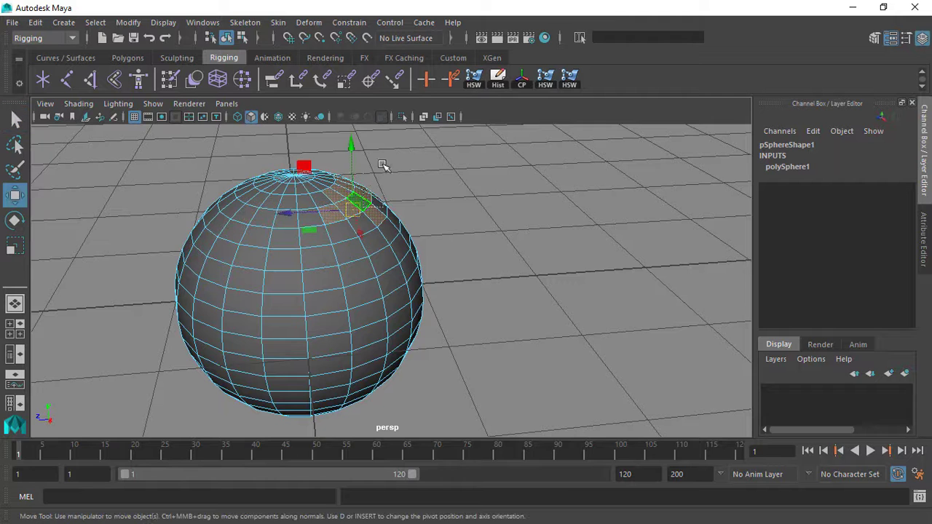
mouse_move(358, 205)
shift+mouse_down()
mouse_move(380, 204)
mouse_move(386, 155)
mouse_move(355, 196)
shift+mouse_up()
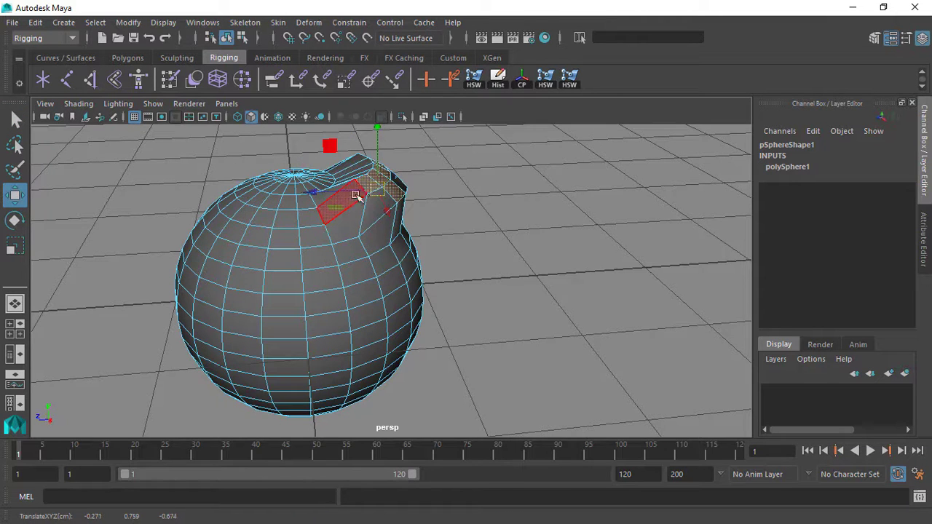
key(ctrl+z)
Step: Try to reshape the upper part of the sphere by its vertices
right_drag(325, 236, 262, 123)
drag(194, 185, 382, 200)
key(ctrl+z)
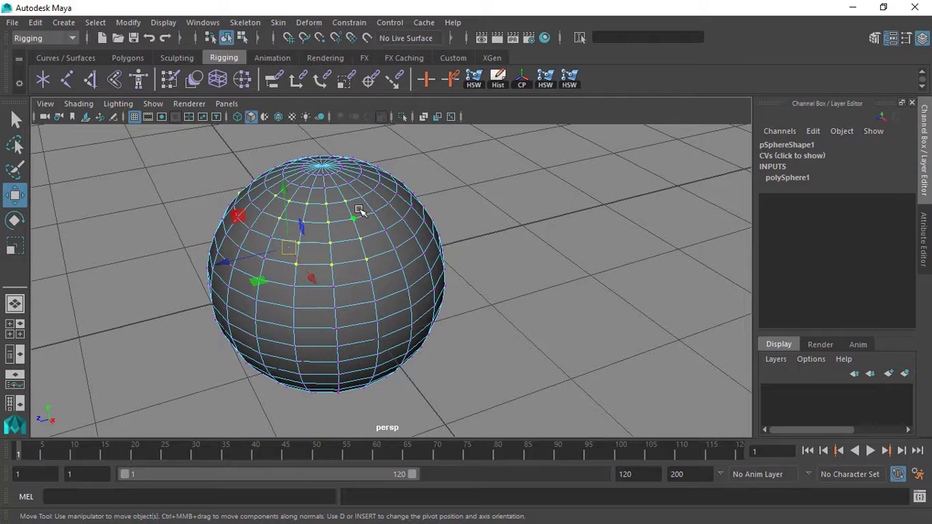
Step: Clear the vertex selection and return the sphere to object mode with the whole object selected
alt+drag(358, 215, 343, 177)
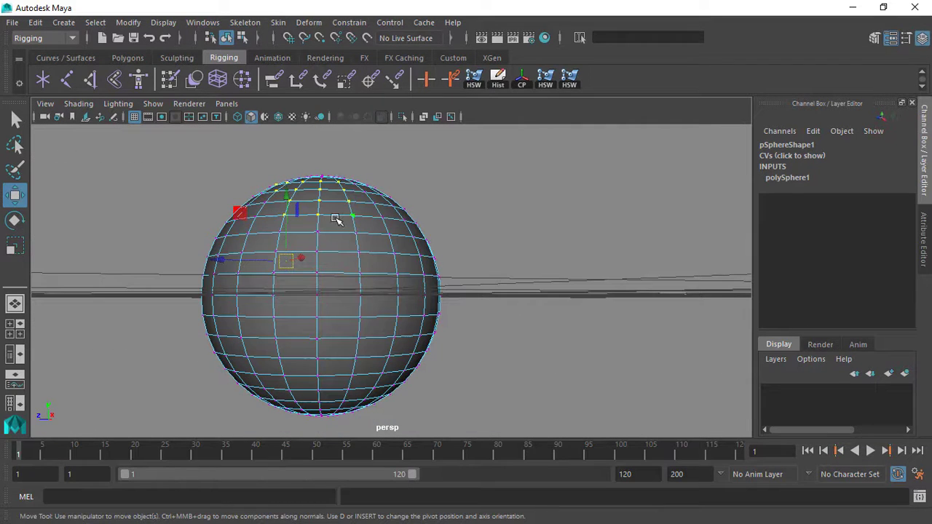
alt+drag(334, 221, 334, 251)
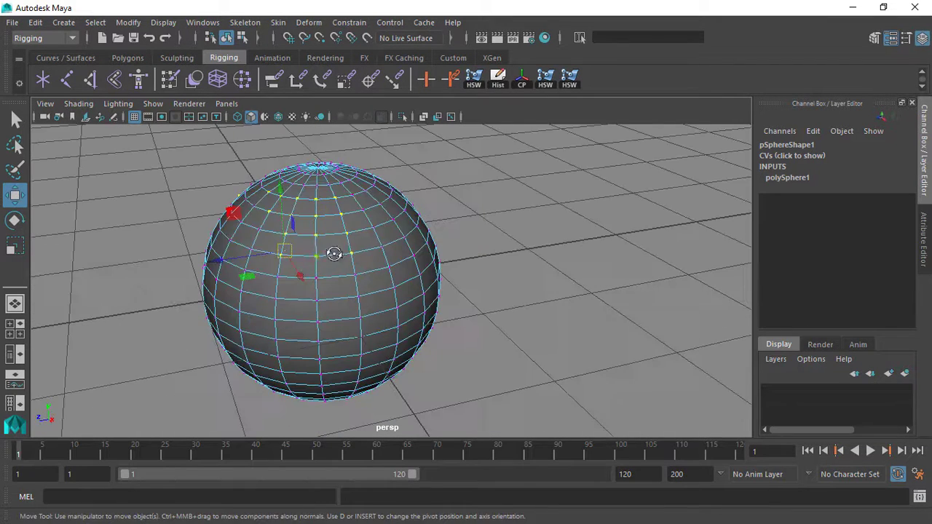
alt+drag(339, 192, 327, 208)
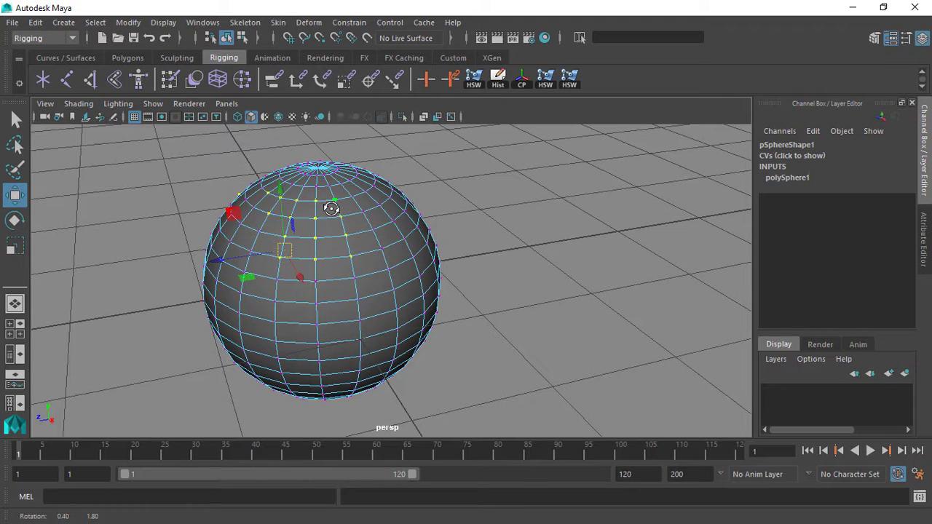
click(447, 174)
alt+drag(447, 174, 410, 250)
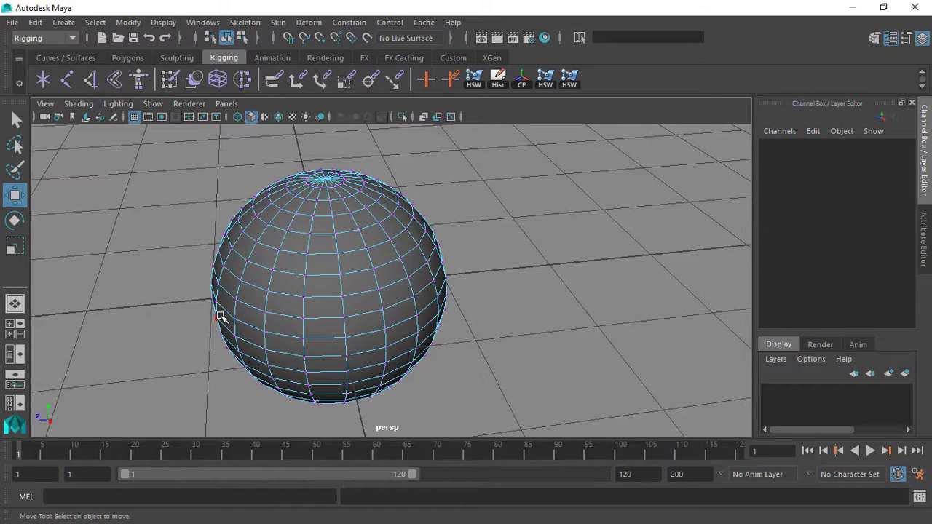
right_click(354, 218)
click(388, 228)
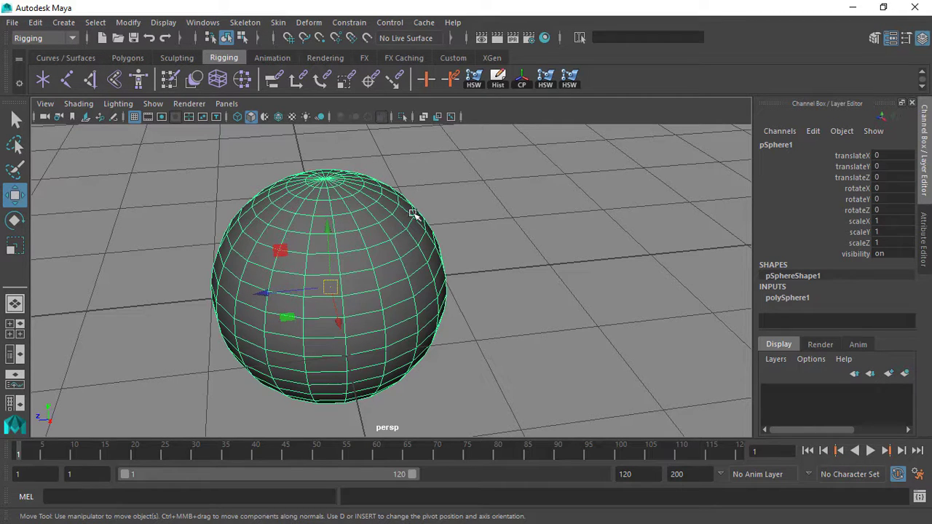
alt+drag(340, 235, 340, 213)
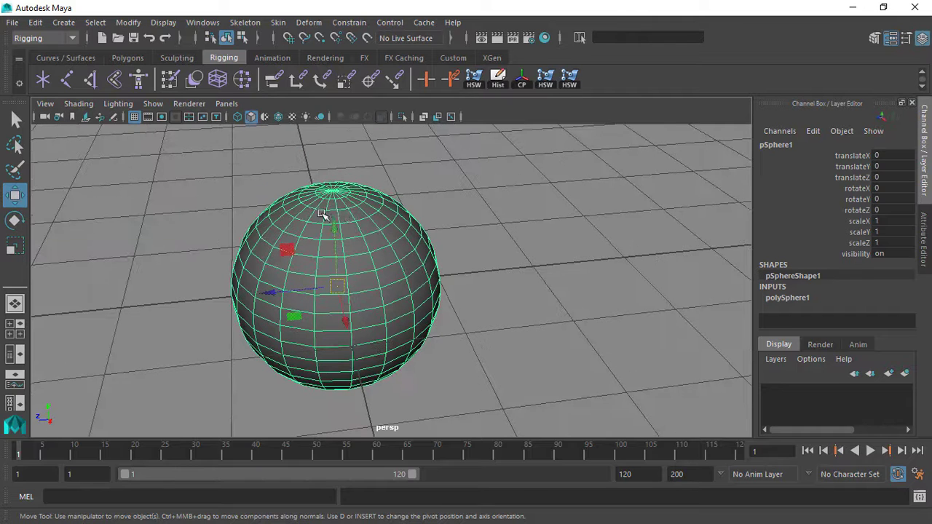
Step: Choose the Rigging menu set and open the options for the Lattice deformer
click(305, 26)
click(235, 191)
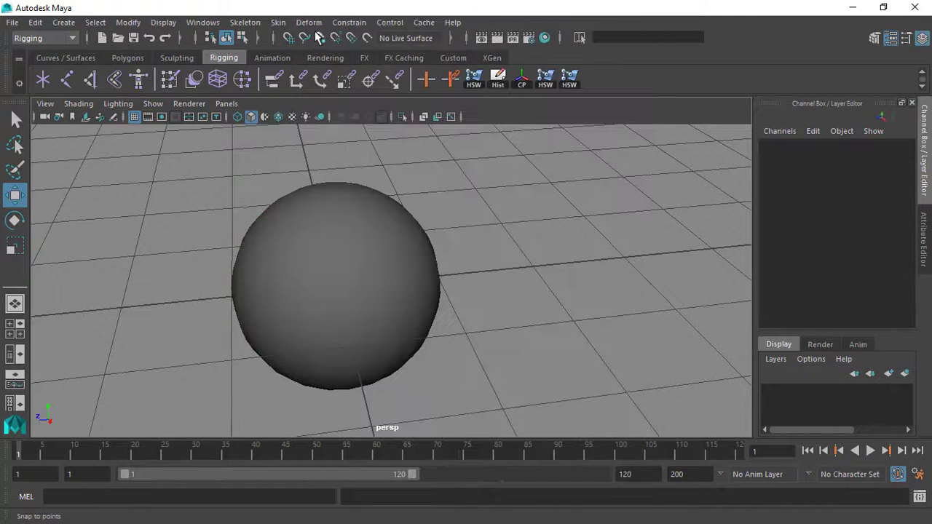
click(309, 23)
click(51, 38)
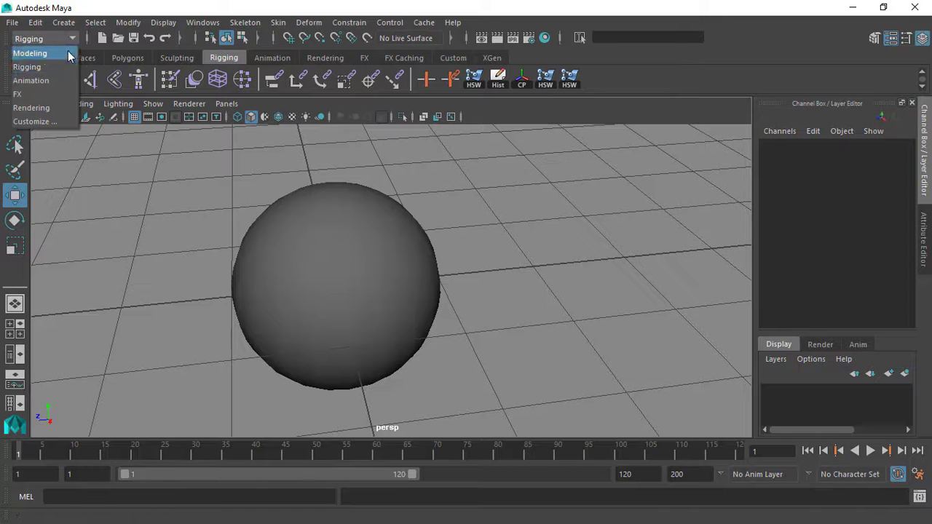
click(30, 67)
click(308, 22)
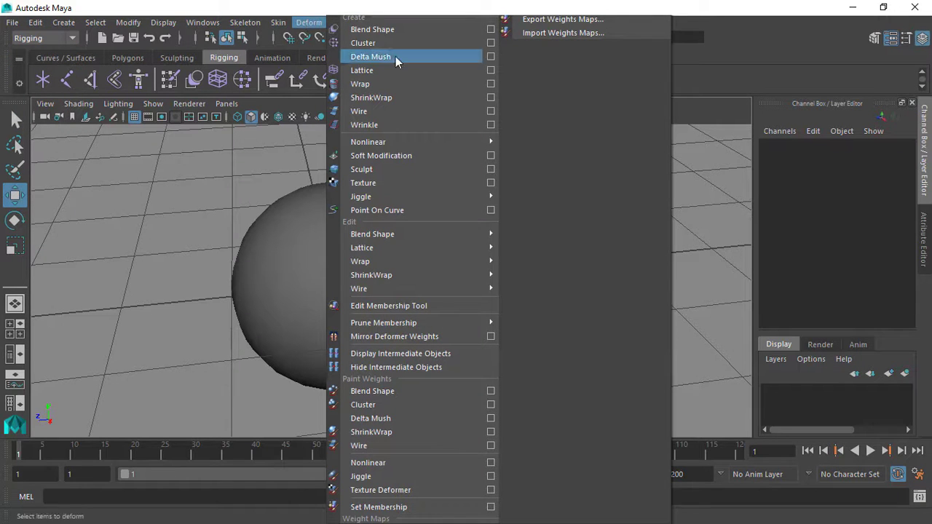
click(491, 72)
drag(591, 96, 548, 95)
Step: Select the sphere as the object for the lattice, keeping it visible beside the Lattice Options window
alt+middle_drag(360, 229, 370, 250)
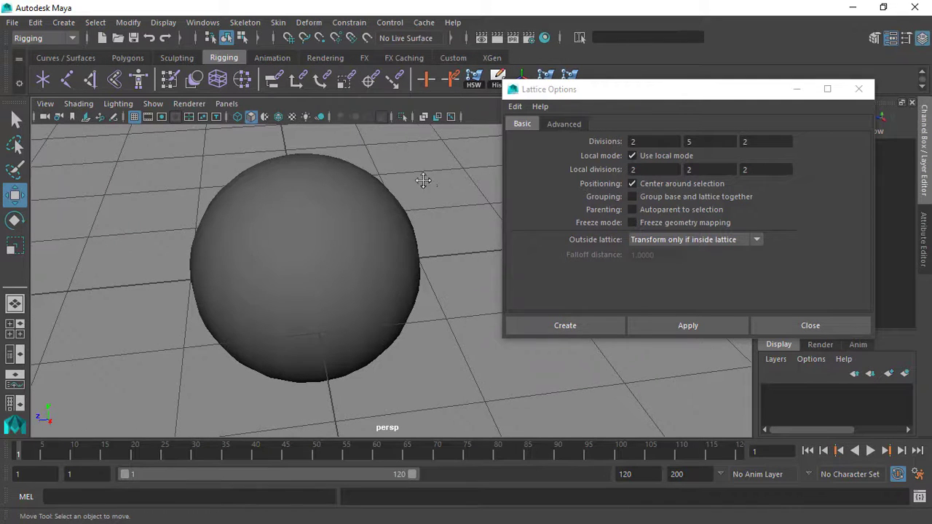
alt+middle_drag(430, 182, 323, 214)
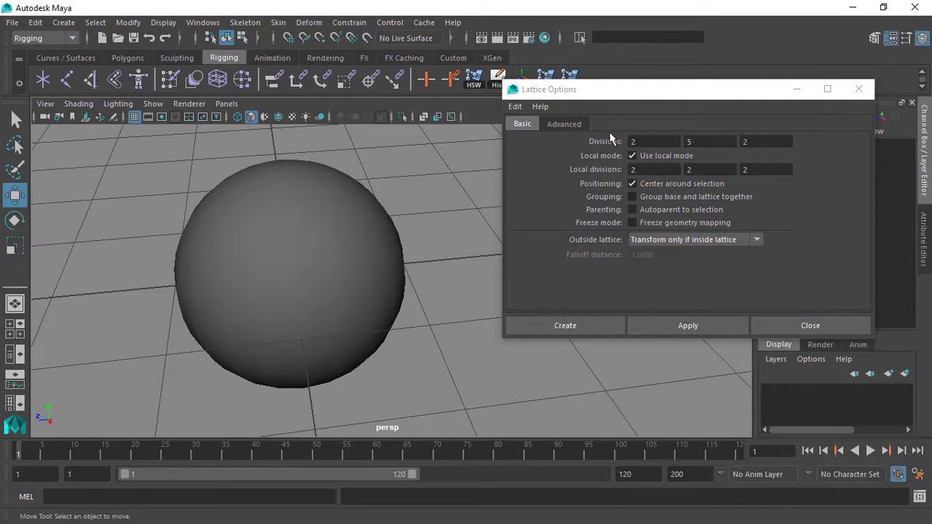
click(329, 235)
drag(565, 100, 477, 99)
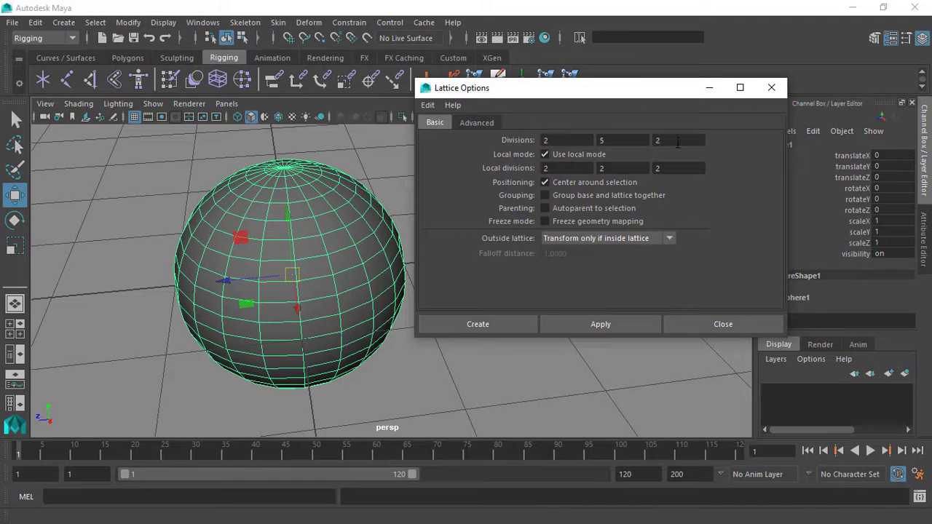
Step: Examine the lattice Divisions values in relation to the sphere's shape
alt+drag(266, 210, 208, 181)
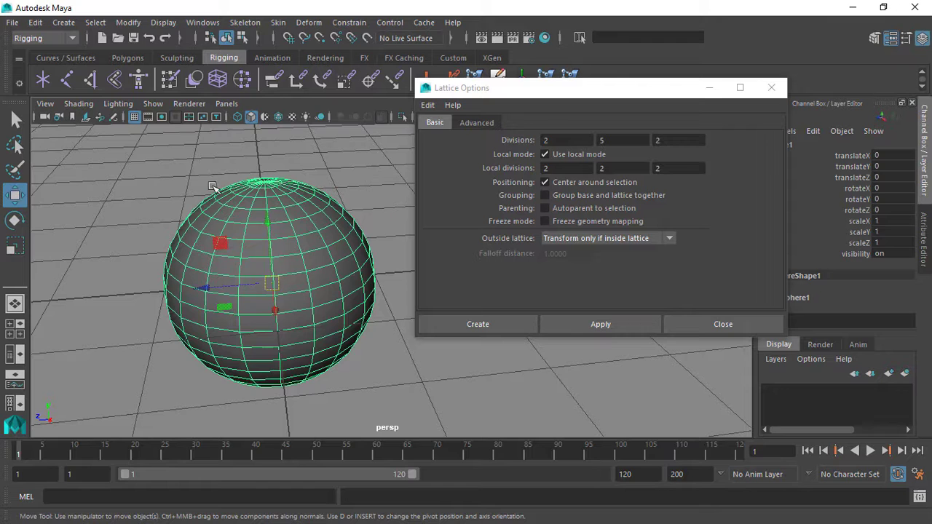
alt+right_drag(218, 247, 177, 206)
alt+drag(177, 206, 185, 171)
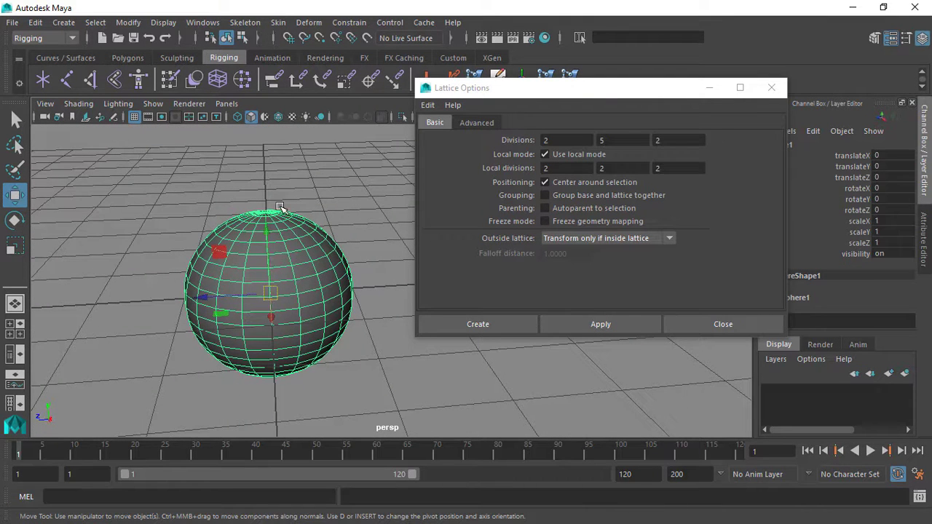
click(573, 138)
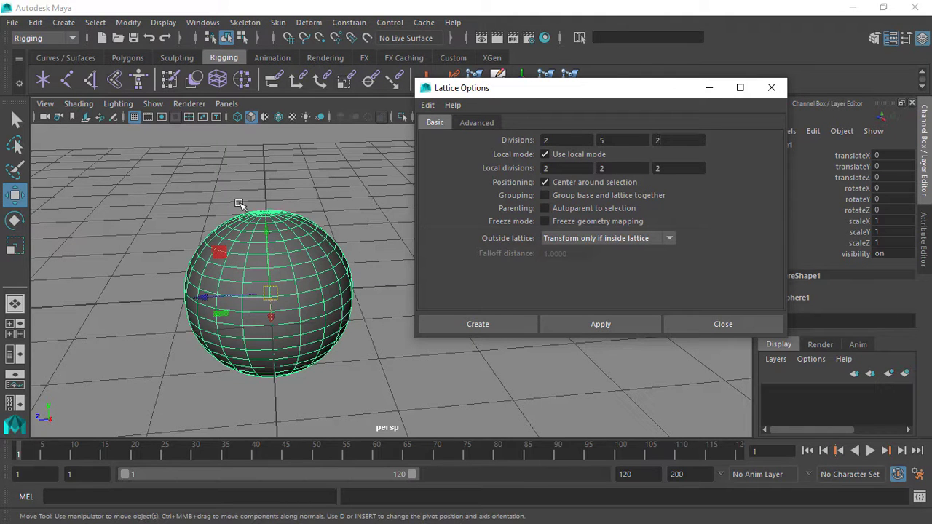
scroll(240, 200, down, 2)
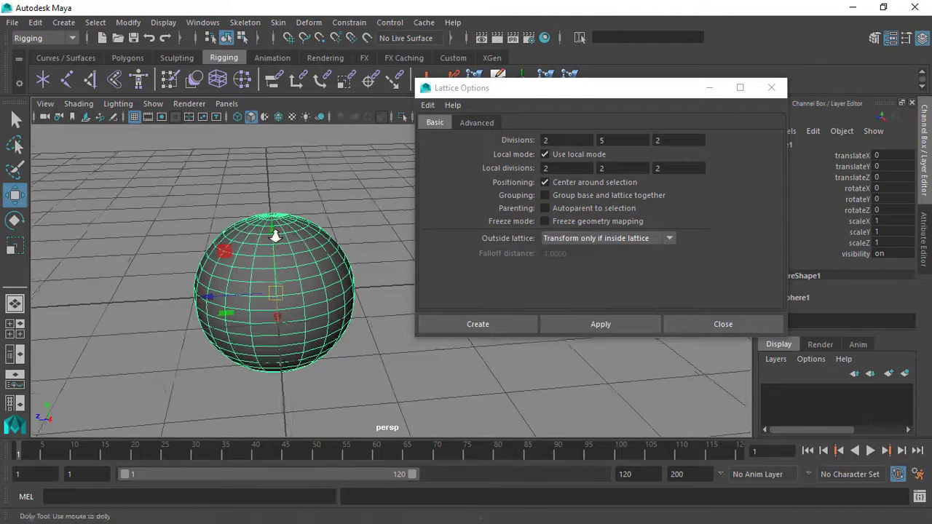
scroll(290, 254, up, 2)
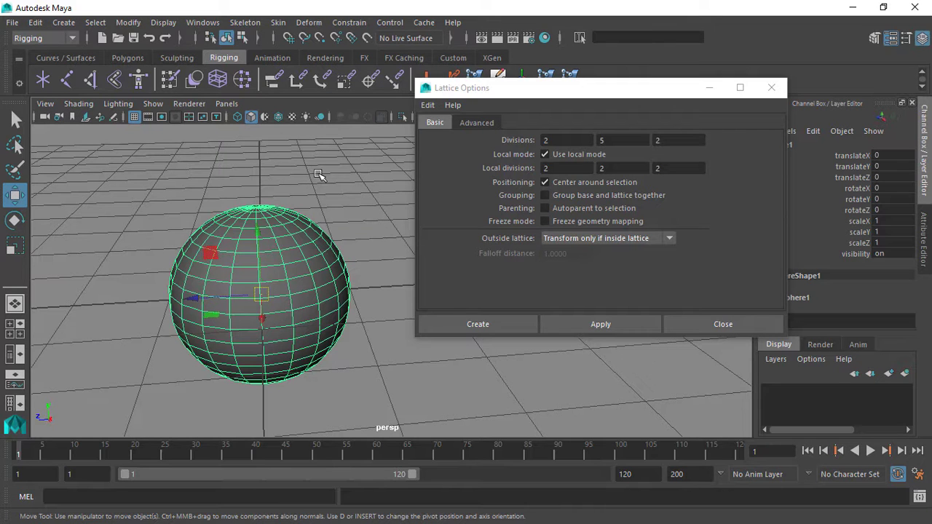
scroll(285, 202, down, 1)
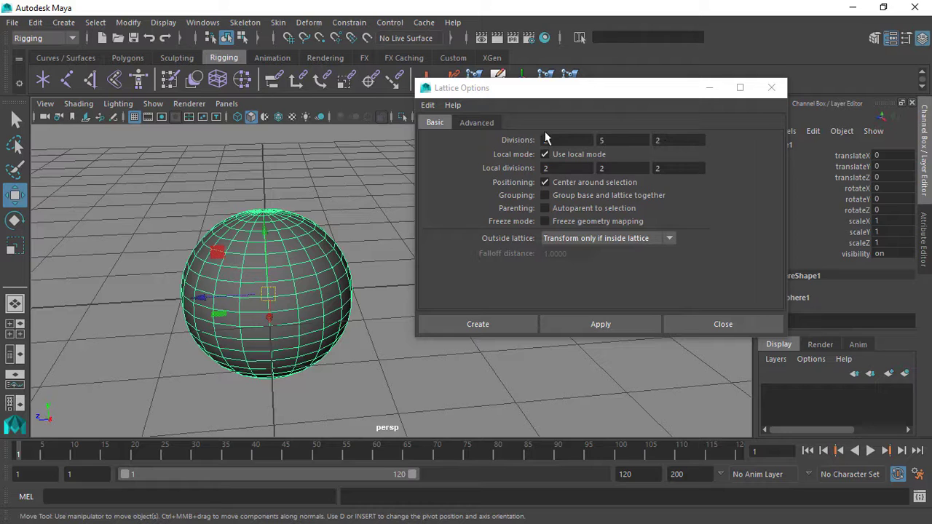
Step: Examine the Local divisions and Center around selection options of the lattice against the sphere
drag(573, 98, 639, 81)
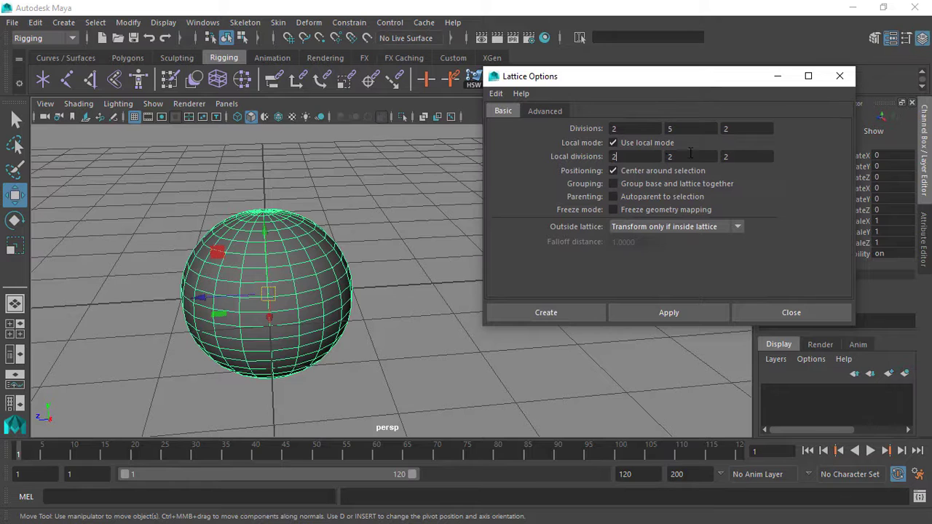
alt+drag(426, 201, 381, 241)
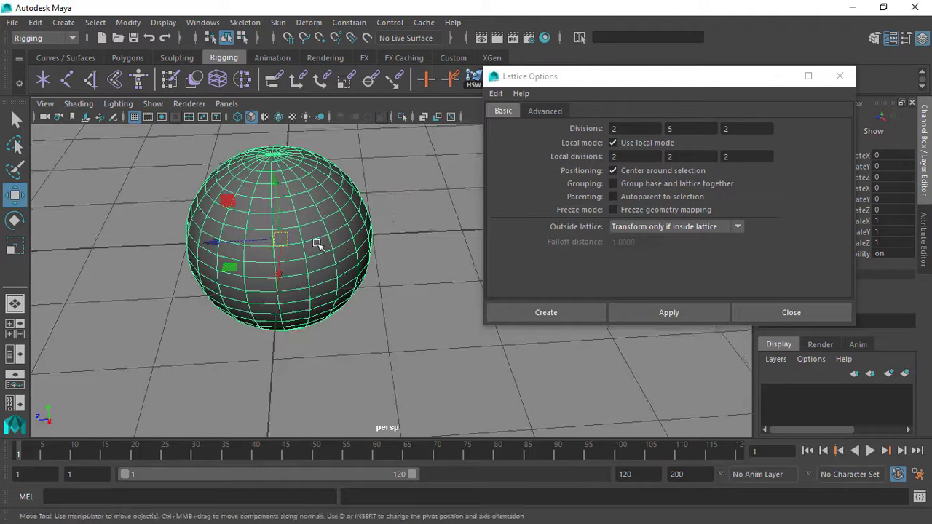
alt+drag(326, 177, 274, 173)
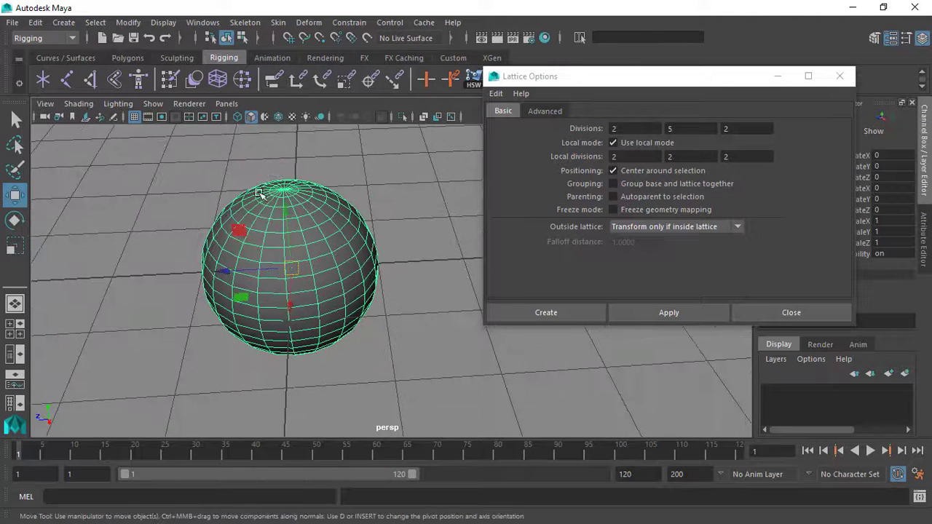
click(631, 157)
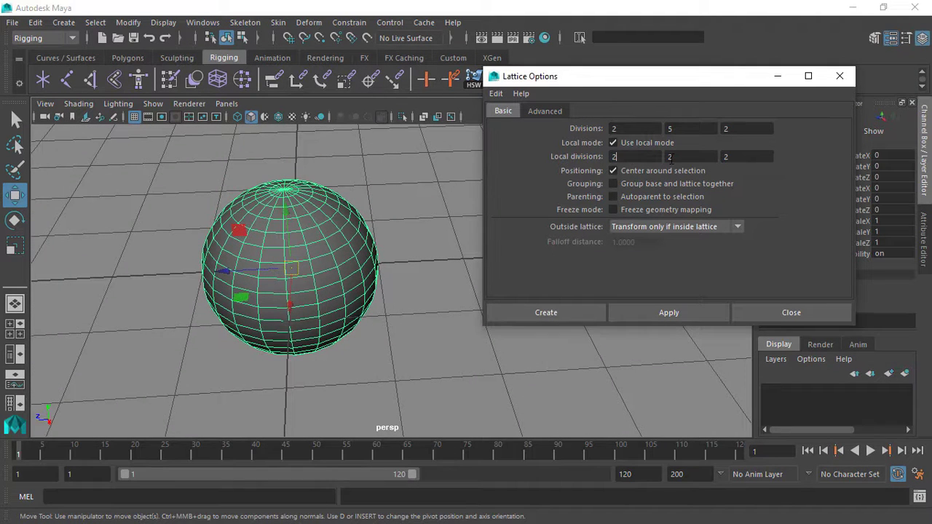
alt+middle_drag(382, 210, 381, 216)
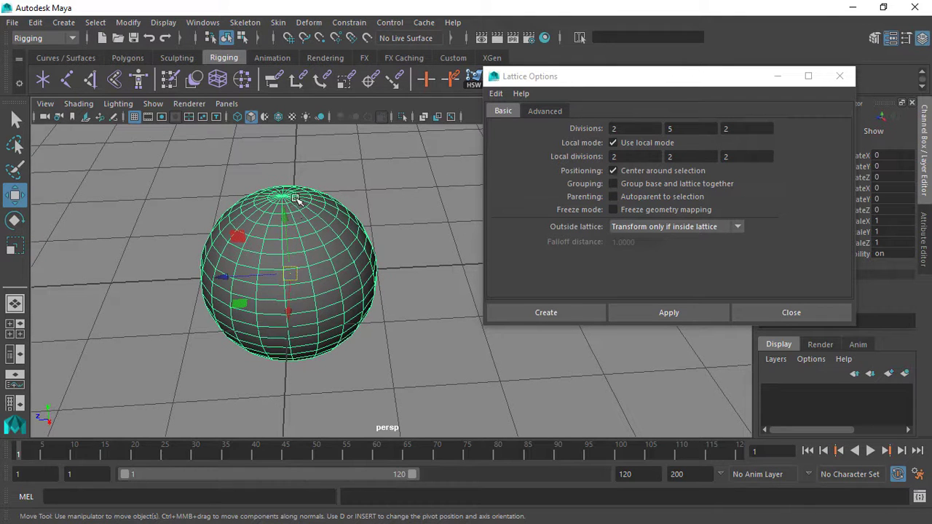
click(652, 156)
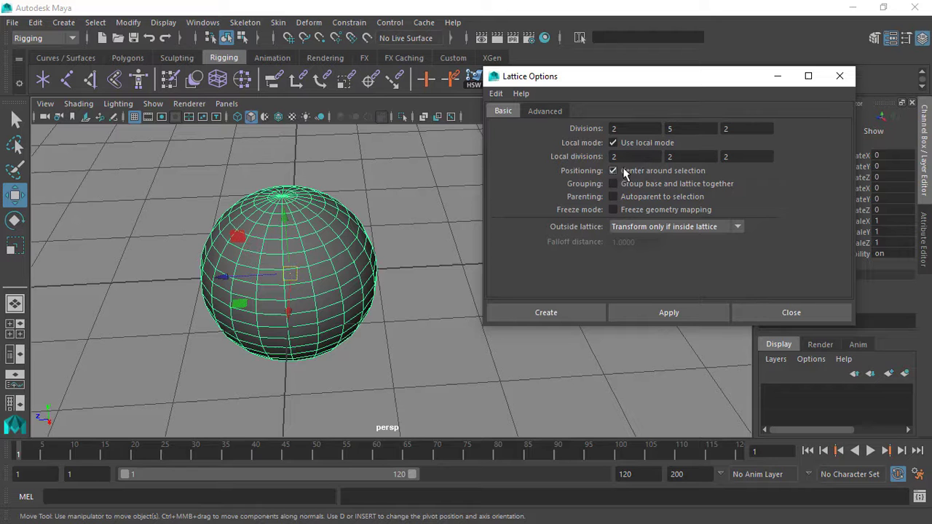
scroll(306, 287, up, 3)
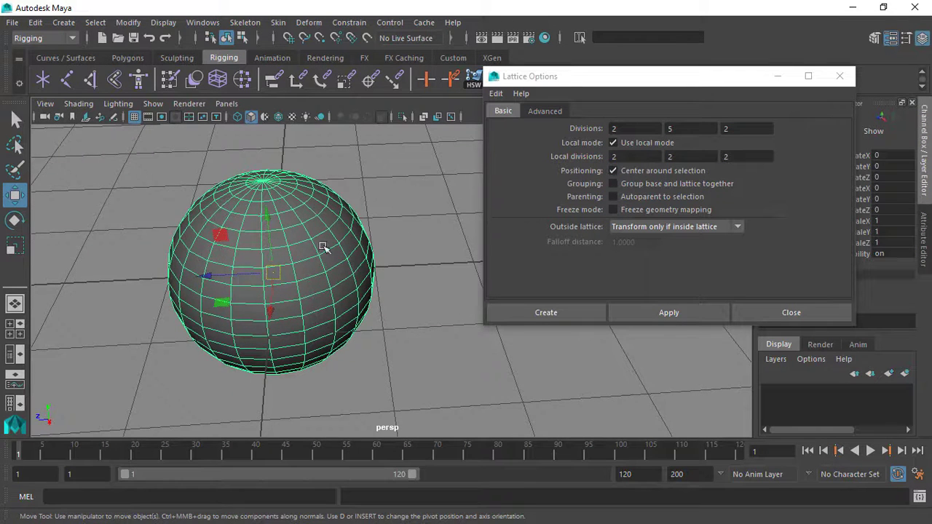
scroll(300, 220, down, 2)
alt+drag(298, 257, 277, 235)
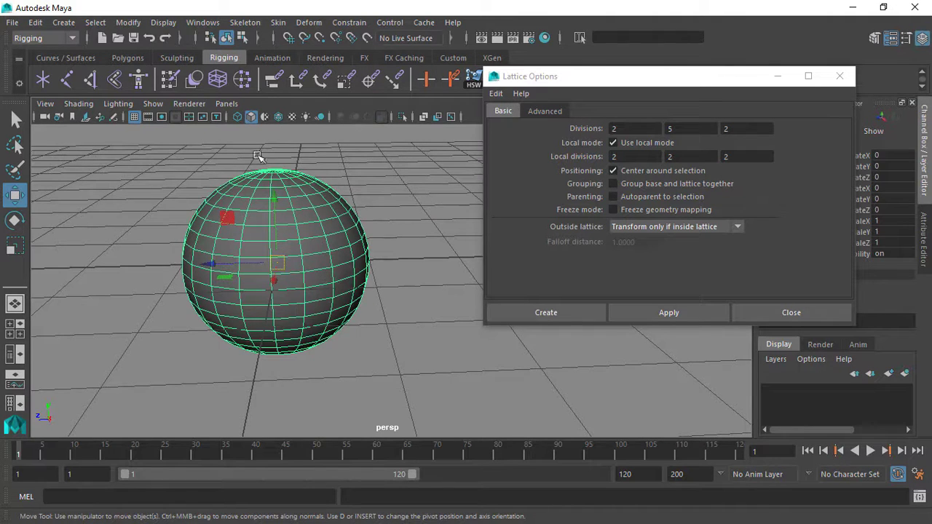
Step: Turn on grouping of the base and lattice together for the new lattice
alt+drag(287, 202, 296, 225)
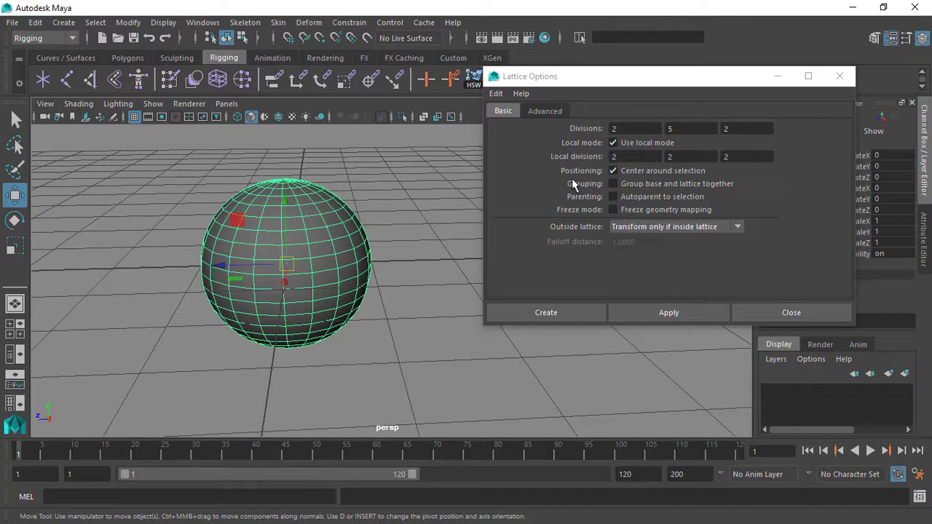
click(624, 183)
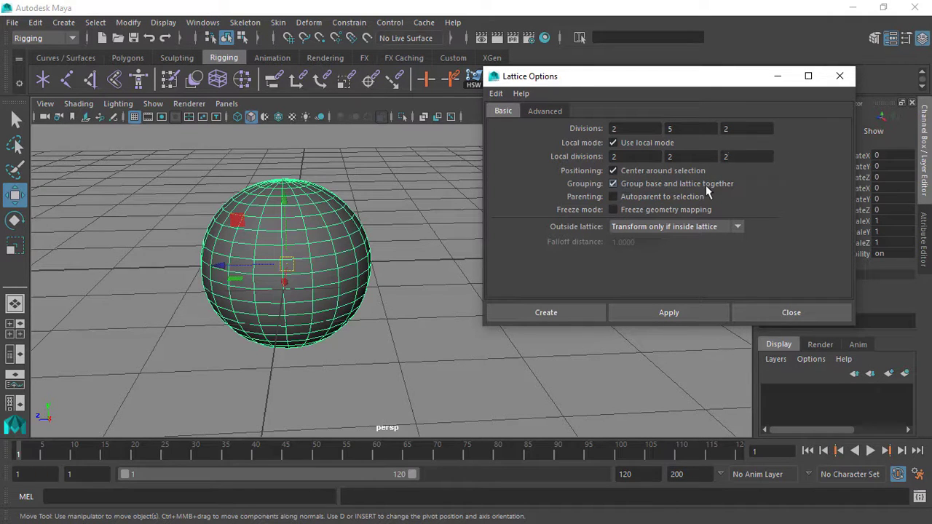
Step: Examine the lattice grouping, parenting, freeze mode and outside lattice options in relation to the sphere
alt+drag(375, 228, 322, 223)
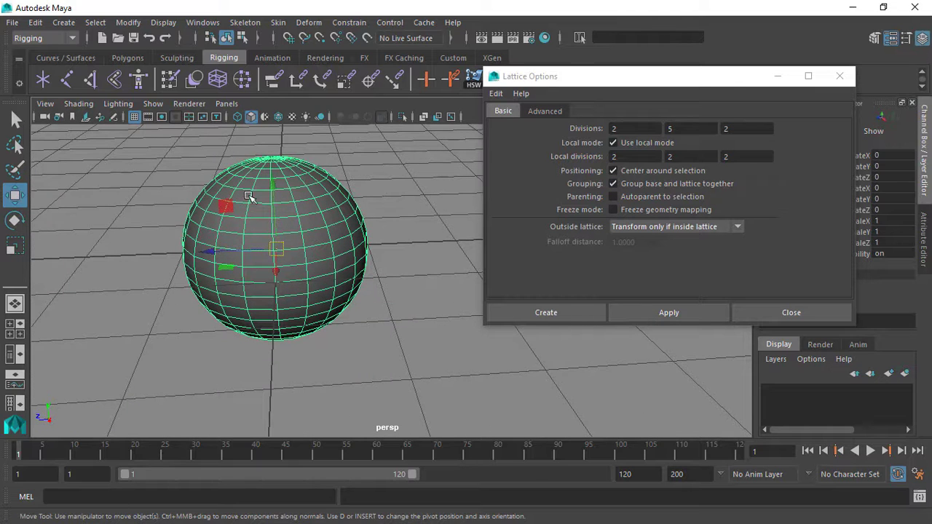
alt+drag(312, 258, 301, 240)
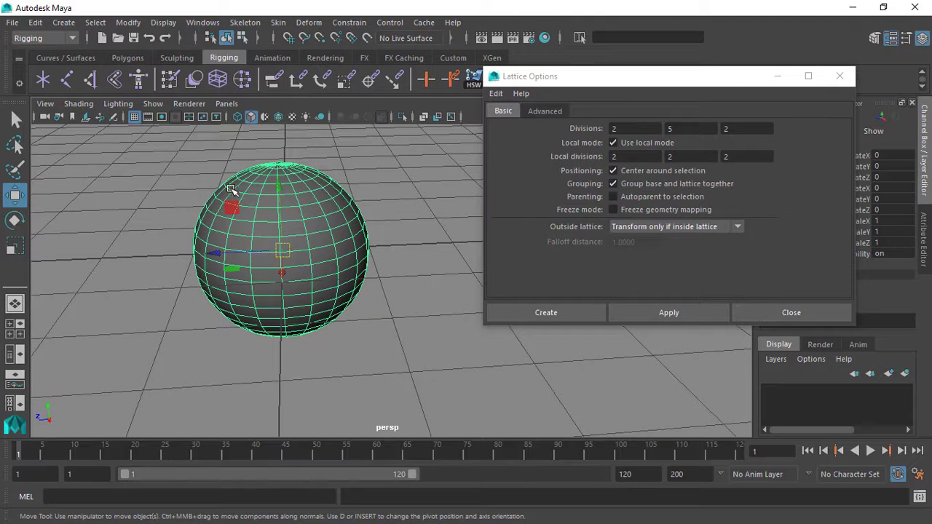
alt+drag(321, 208, 313, 161)
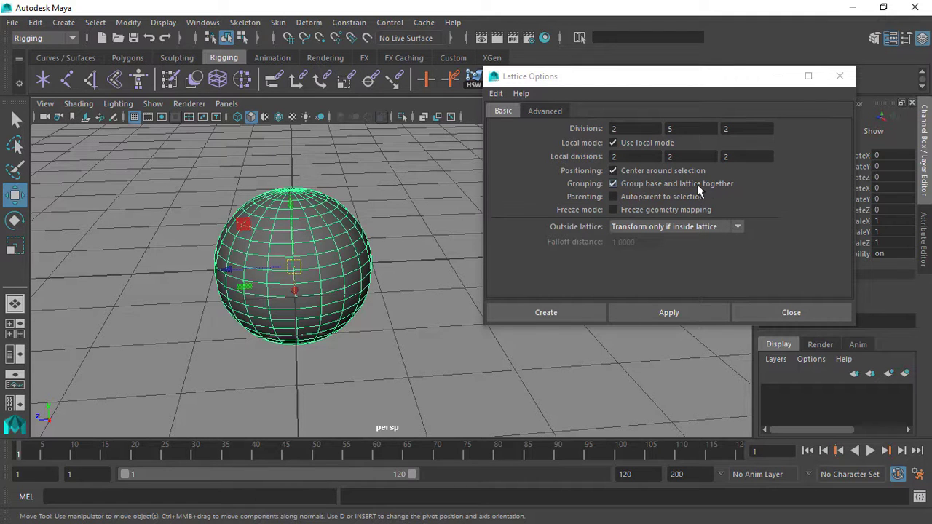
scroll(354, 215, down, 1)
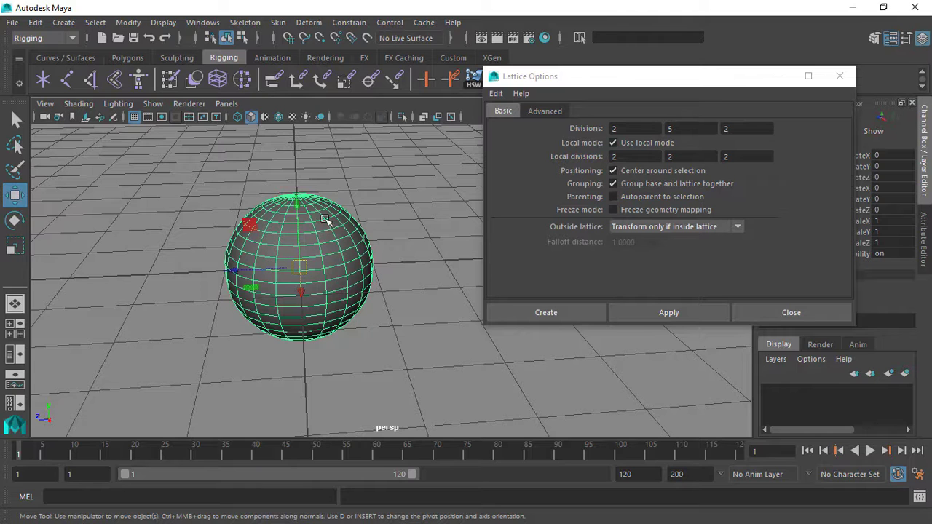
alt+drag(373, 302, 365, 277)
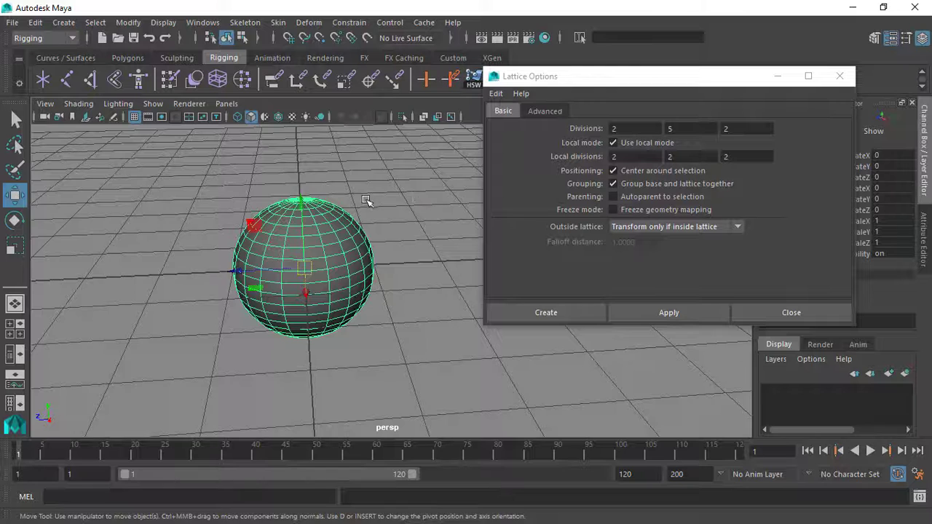
alt+right_drag(368, 202, 396, 235)
alt+right_drag(376, 195, 358, 164)
alt+middle_drag(386, 217, 386, 239)
alt+drag(386, 240, 381, 227)
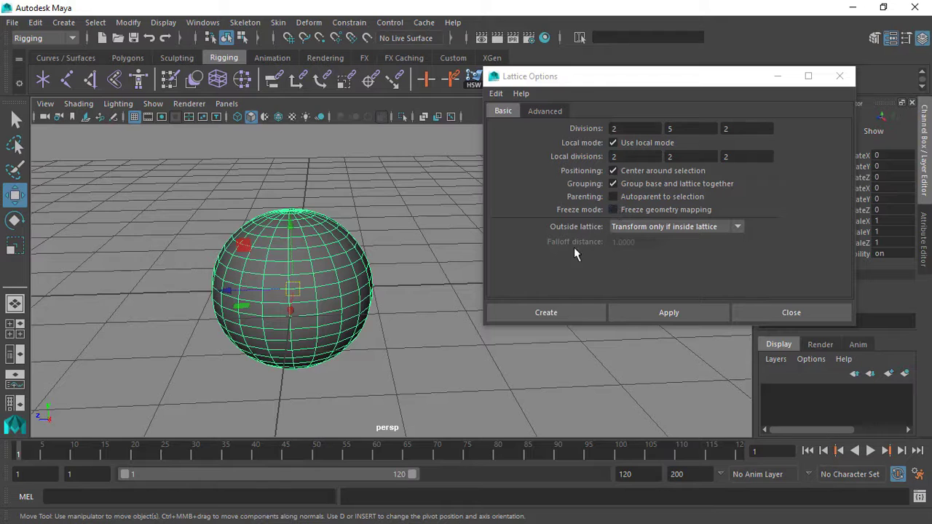
Step: Create a lattice with 2, 5 and 2 divisions around the sphere and view its cage from different angles
click(559, 315)
alt+drag(558, 318, 470, 271)
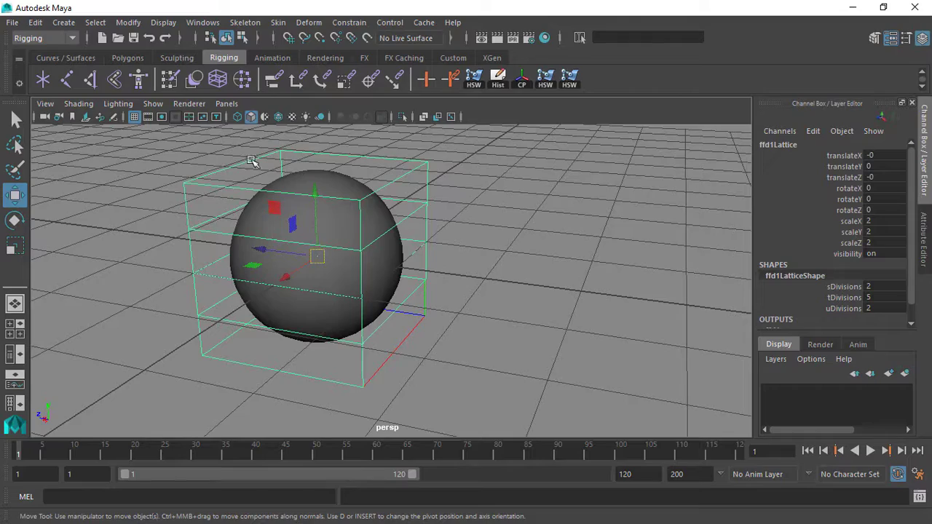
alt+right_drag(250, 160, 264, 256)
alt+drag(264, 256, 333, 236)
alt+drag(396, 206, 460, 245)
click(392, 207)
click(401, 223)
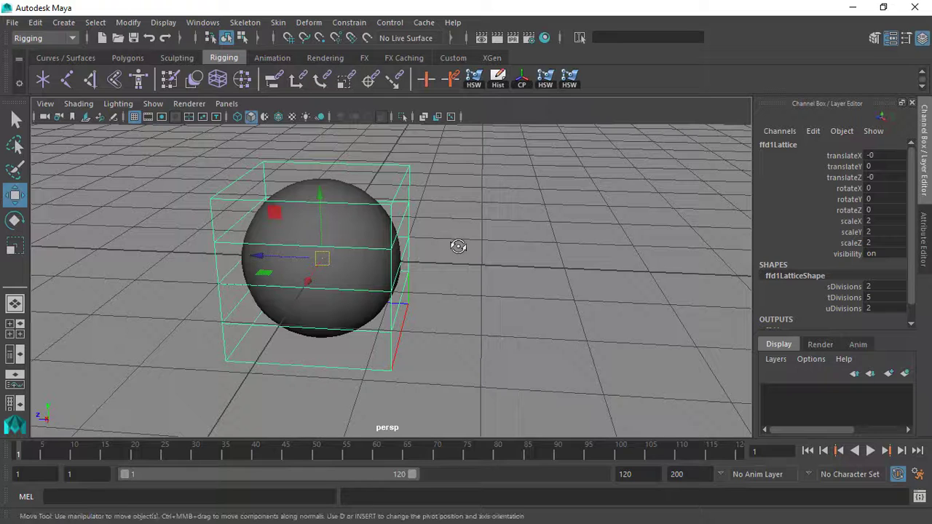
click(421, 171)
click(416, 187)
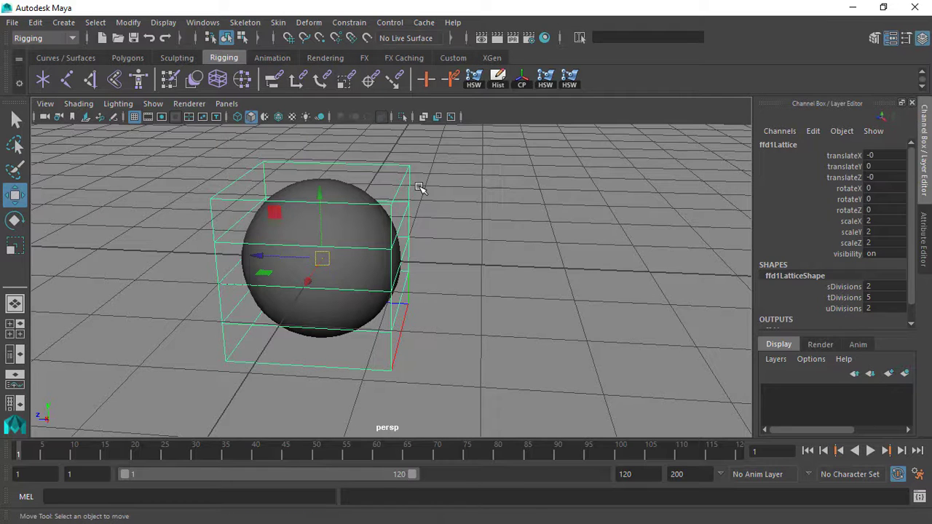
Step: Switch to component selection and select the four lattice points in the upper two rows on one side of the sphere
key(F8)
alt+middle_drag(435, 169, 431, 199)
alt+drag(431, 199, 419, 183)
drag(186, 187, 224, 324)
click(204, 295)
drag(459, 177, 355, 274)
Step: Display the wireframe over the shaded sphere and move the selected lattice points to stretch its upper side
alt+drag(401, 243, 363, 137)
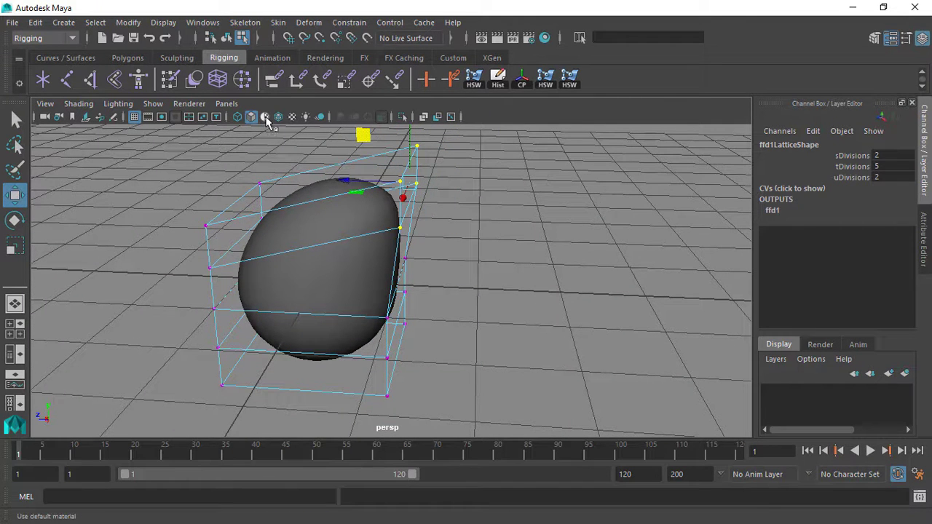
click(278, 117)
alt+drag(394, 140, 405, 113)
drag(345, 150, 318, 146)
alt+drag(325, 194, 372, 224)
drag(316, 150, 345, 161)
scroll(389, 207, down, 1)
alt+drag(389, 207, 380, 225)
drag(337, 196, 387, 214)
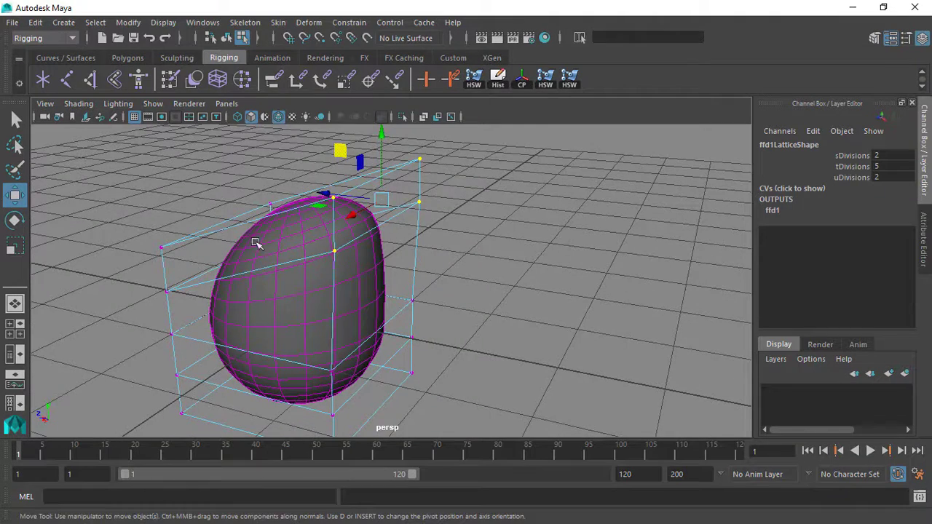
Step: Undo the moves that stretched the upper side of the sphere
key(ctrl+z)
key(ctrl+z)
key(ctrl+z)
key(ctrl+z)
key(ctrl+z)
key(ctrl+z)
Step: Try pushing the selected lattice points inward to dent the sphere's upper side, and undo the move
alt+drag(318, 269, 345, 247)
alt+right_drag(345, 248, 380, 276)
alt+right_drag(292, 205, 287, 223)
alt+drag(287, 222, 378, 221)
drag(299, 178, 306, 228)
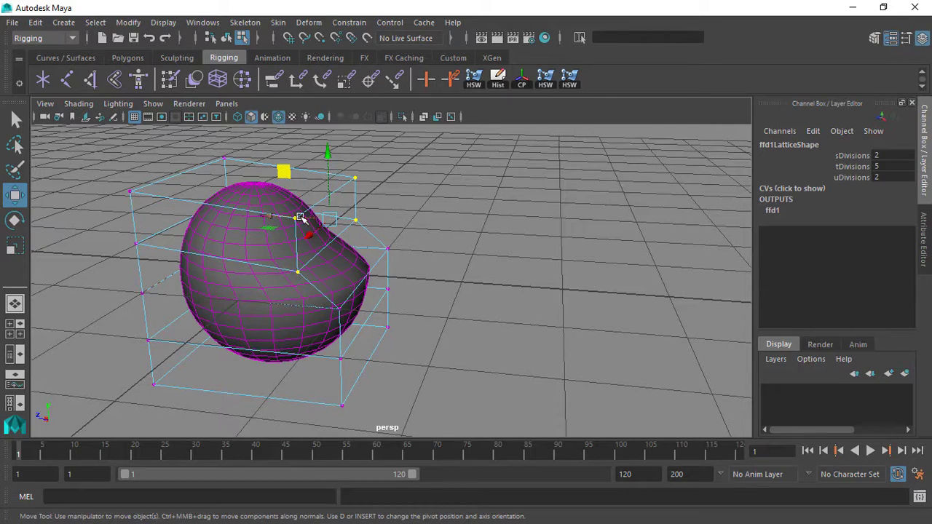
alt+drag(320, 226, 381, 173)
alt+drag(233, 292, 354, 235)
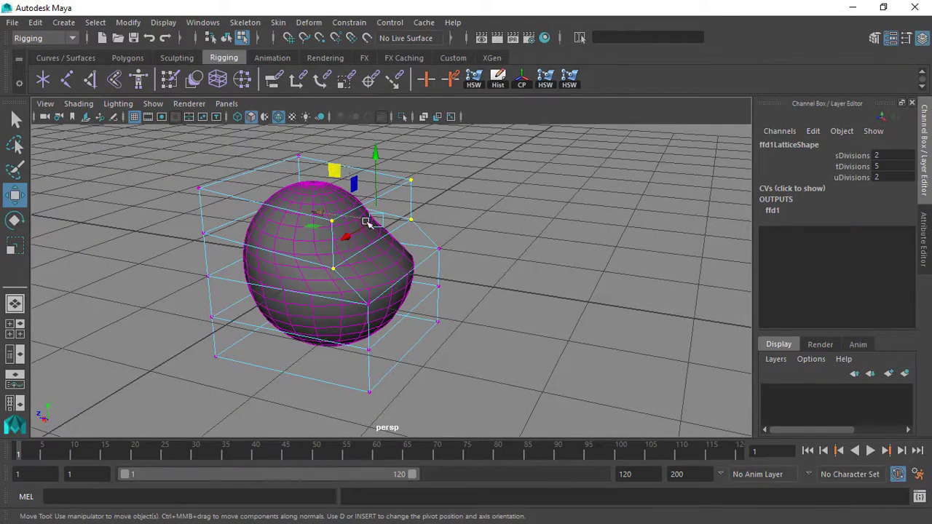
key(ctrl+z)
key(ctrl+z)
key(ctrl+z)
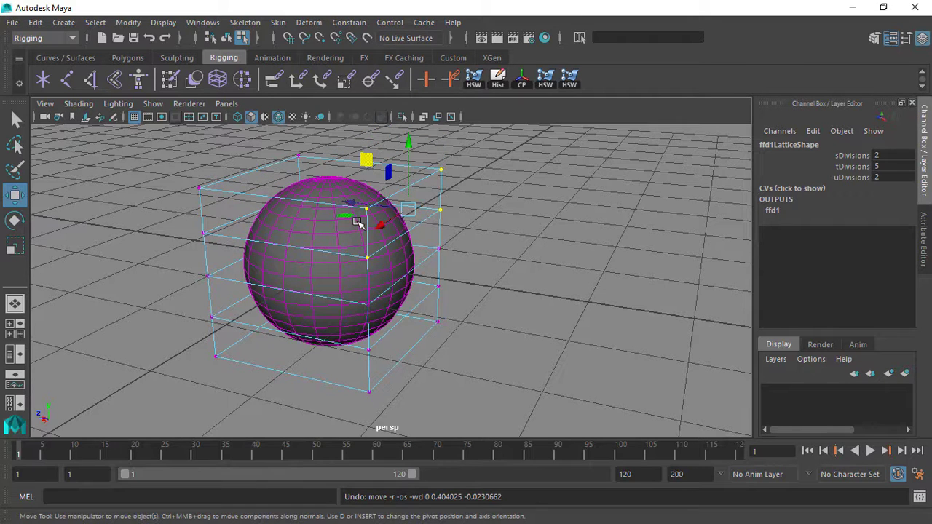
Step: Open the Outliner and expand ffd1LatticeGroup to list its lattice and base nodes
click(203, 23)
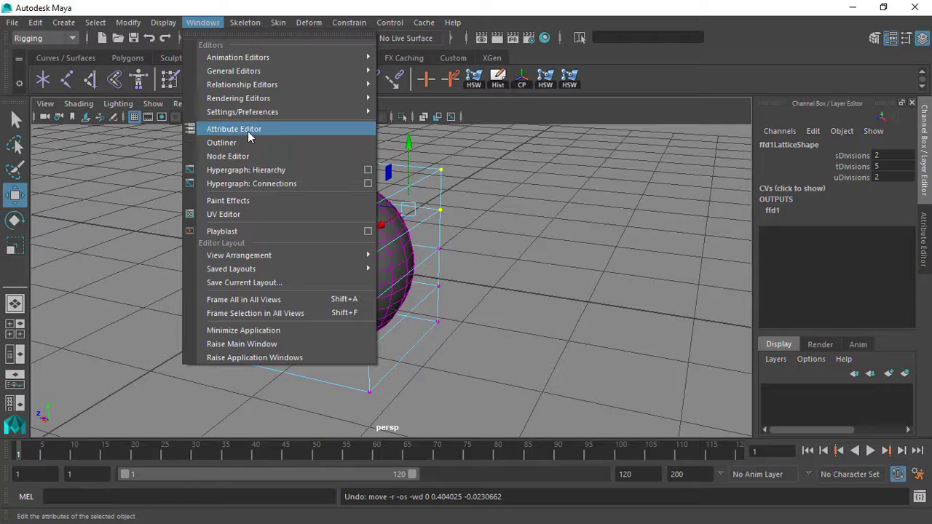
key(Escape)
alt+middle_drag(428, 261, 485, 252)
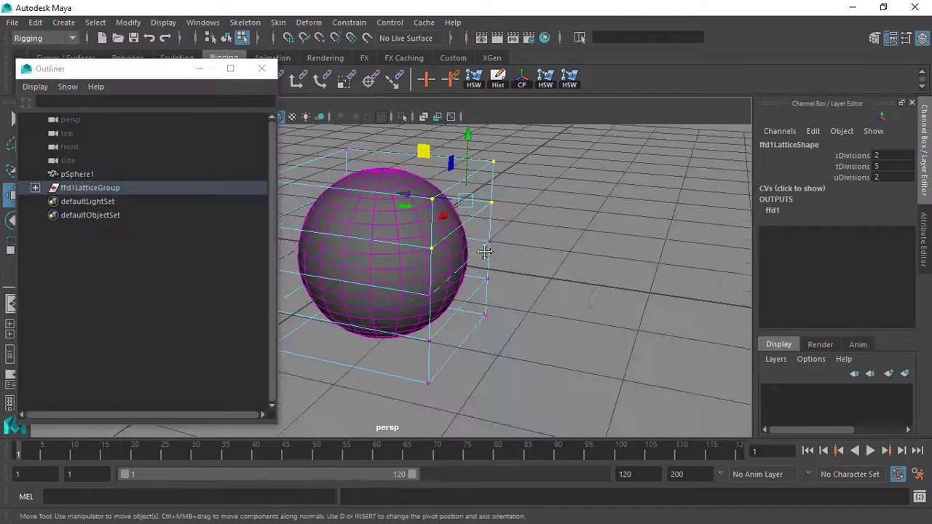
click(35, 188)
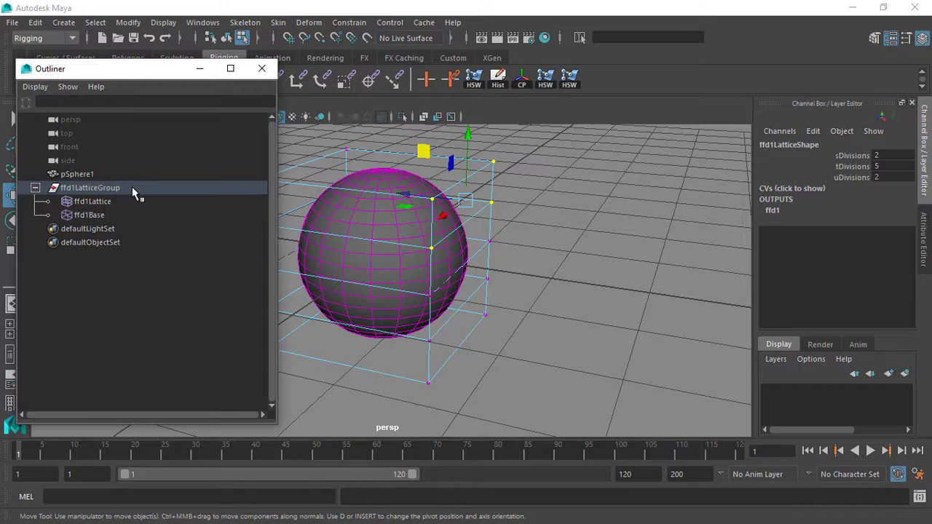
Step: Select ffd1Lattice and ffd1Base alternately to compare the two cages around the sphere
click(125, 201)
click(118, 213)
click(119, 203)
click(117, 213)
click(116, 203)
click(118, 215)
click(120, 204)
click(123, 217)
click(126, 203)
click(126, 217)
click(126, 203)
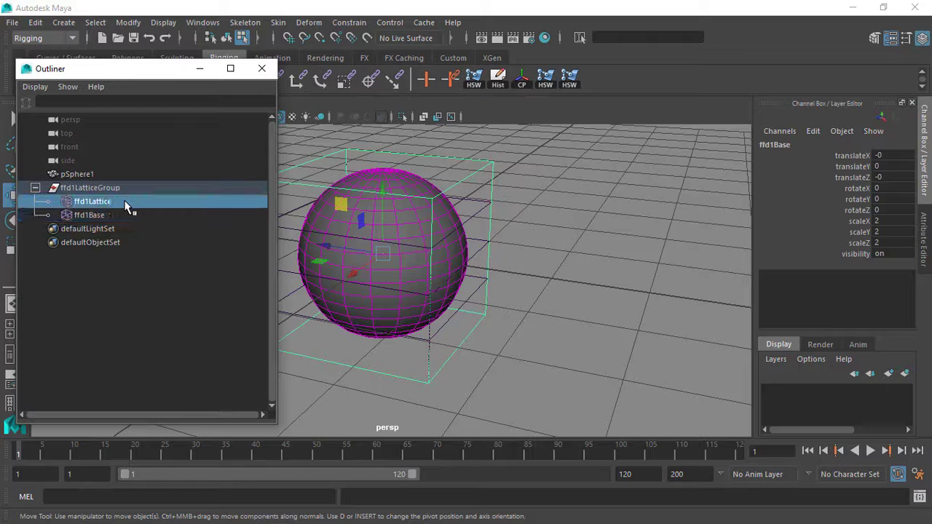
click(129, 214)
Step: Try scaling ffd1LatticeGroup as a whole around the sphere, and undo the scaling
click(131, 188)
scroll(402, 214, down, 1)
alt+middle_drag(406, 218, 428, 230)
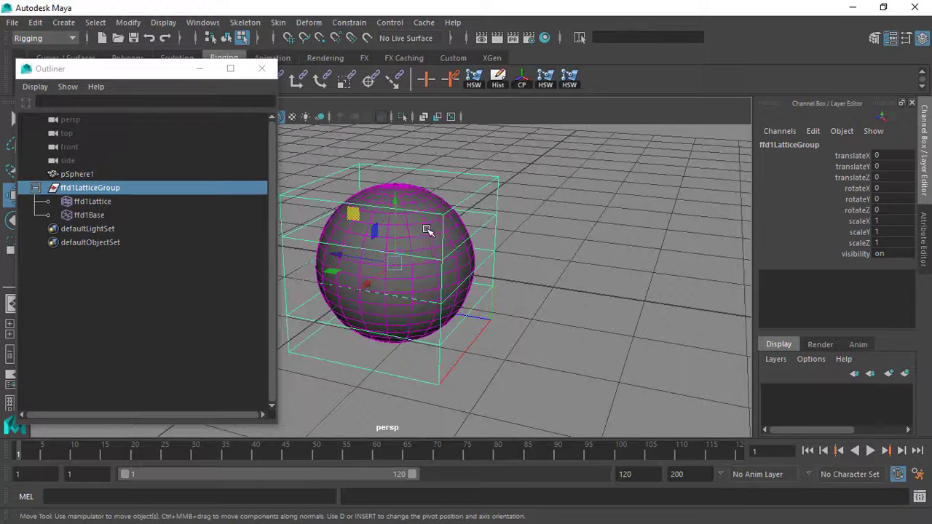
key(r)
drag(393, 261, 397, 181)
key(w)
key(ctrl+z)
key(ctrl+z)
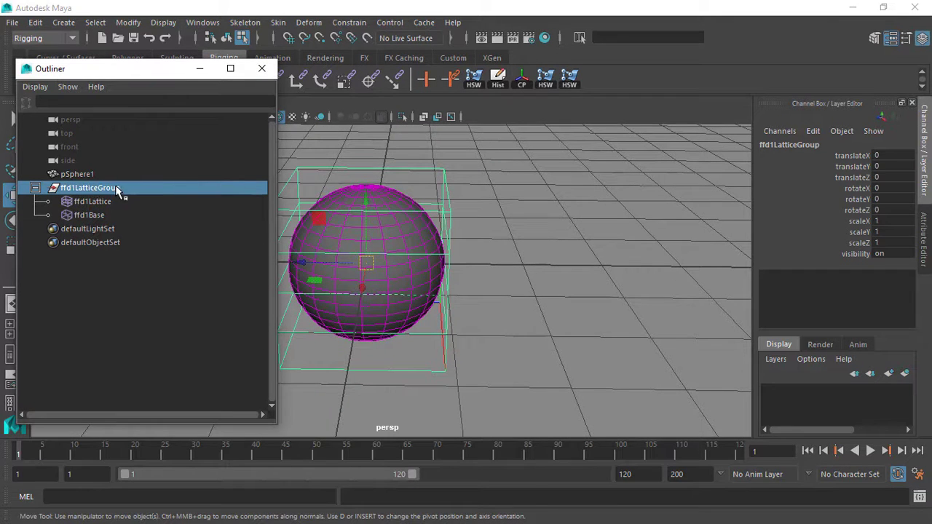
Step: Hide ffd1Lattice by setting its visibility to off
alt+right_drag(411, 235, 402, 236)
alt+drag(402, 236, 384, 255)
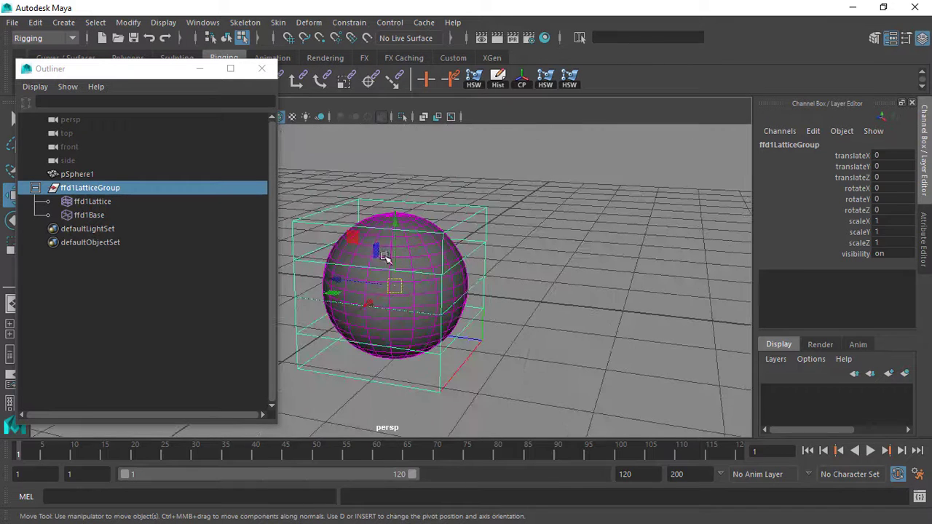
alt+drag(483, 273, 478, 241)
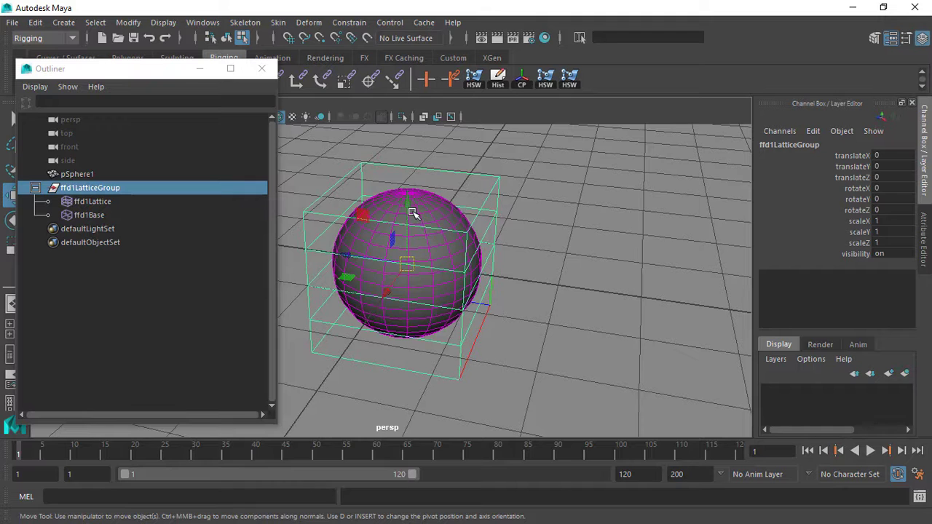
alt+drag(412, 213, 419, 243)
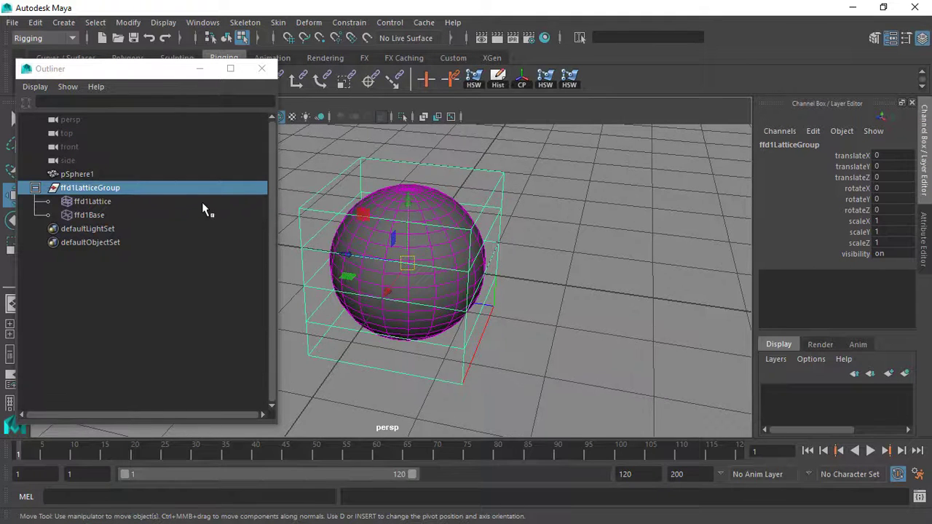
click(104, 215)
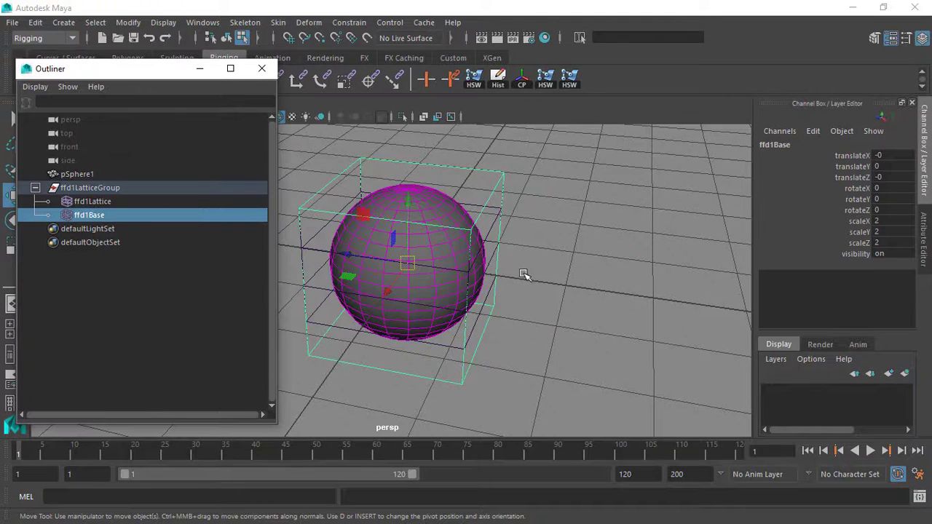
alt+right_drag(492, 240, 518, 275)
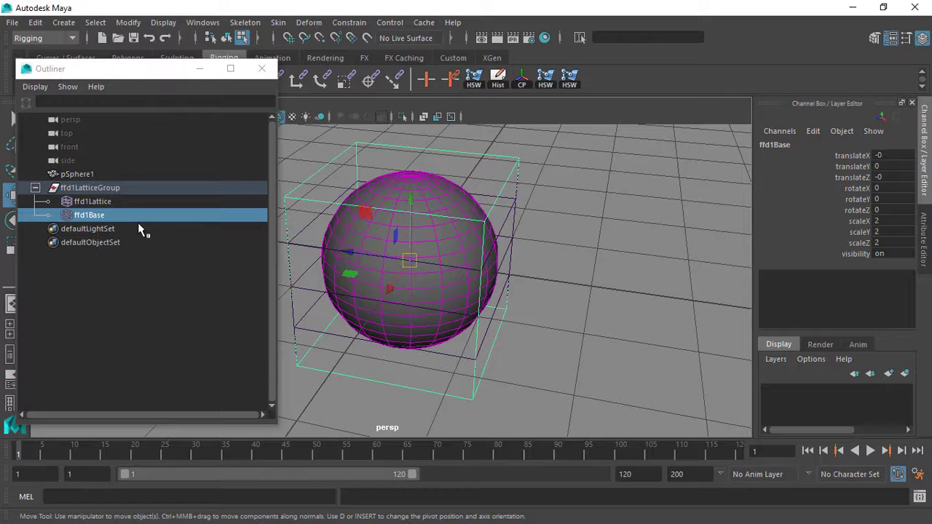
click(115, 205)
double_click(881, 255)
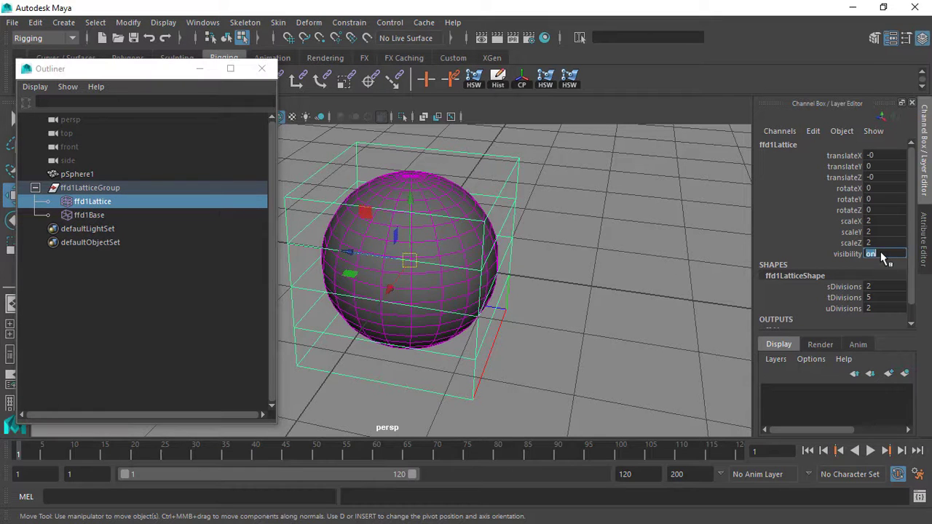
text(0)
key(Return)
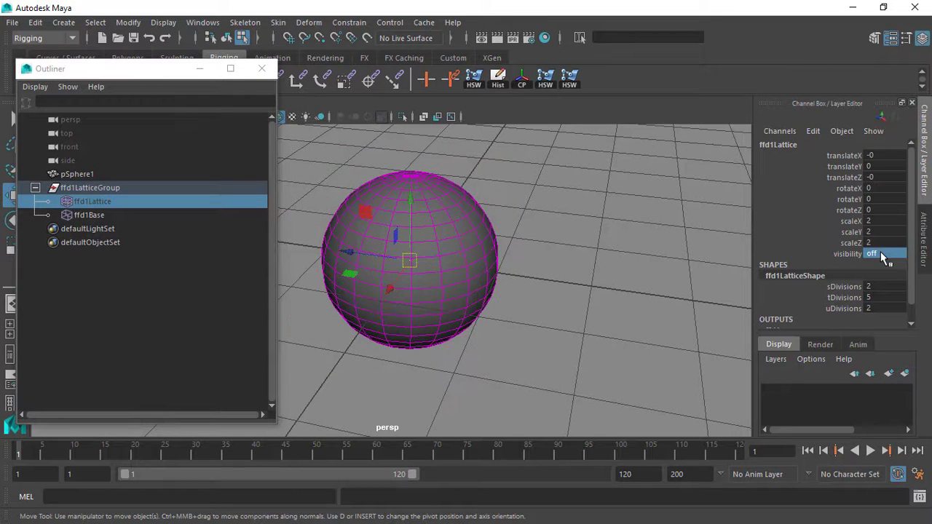
Step: Examine the ffd1Base cage on its own, switching the selection between it and the hidden ffd1Lattice
click(115, 217)
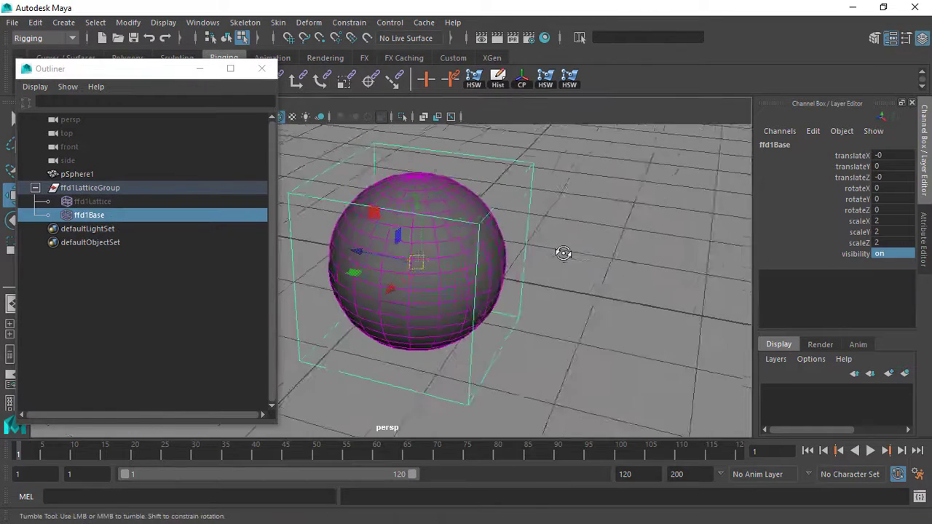
alt+drag(561, 254, 326, 307)
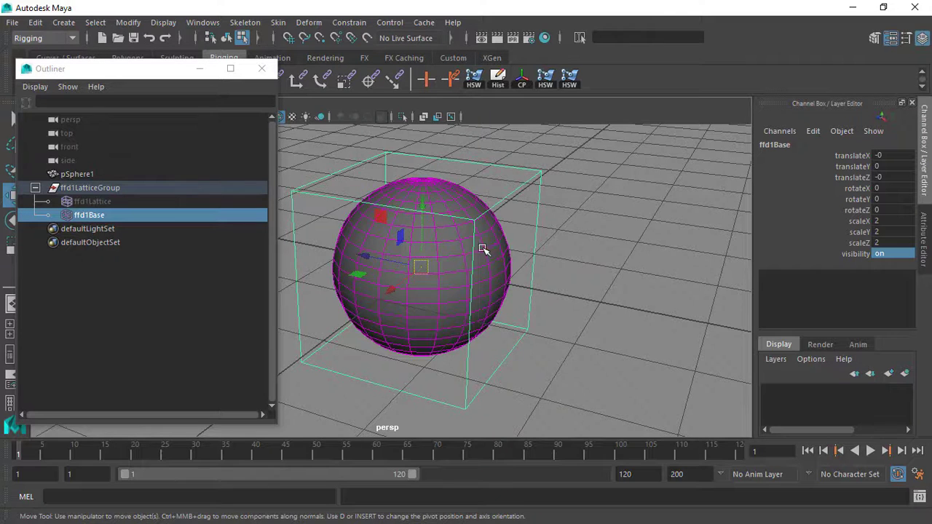
alt+drag(487, 255, 503, 246)
click(106, 201)
click(106, 214)
click(105, 200)
click(102, 211)
click(105, 201)
click(103, 214)
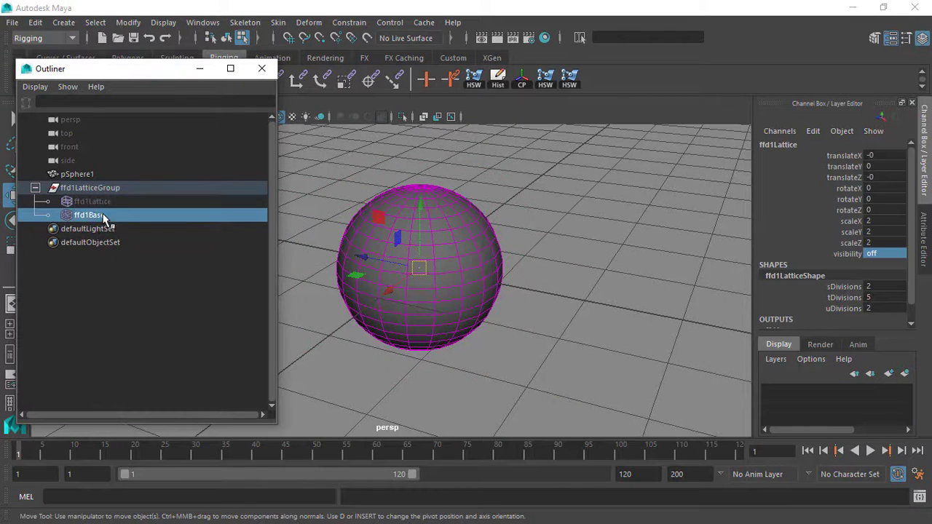
Step: Set the visibility of ffd1Lattice to on and return to object selection mode
click(110, 198)
double_click(897, 254)
text(on)
key(Return)
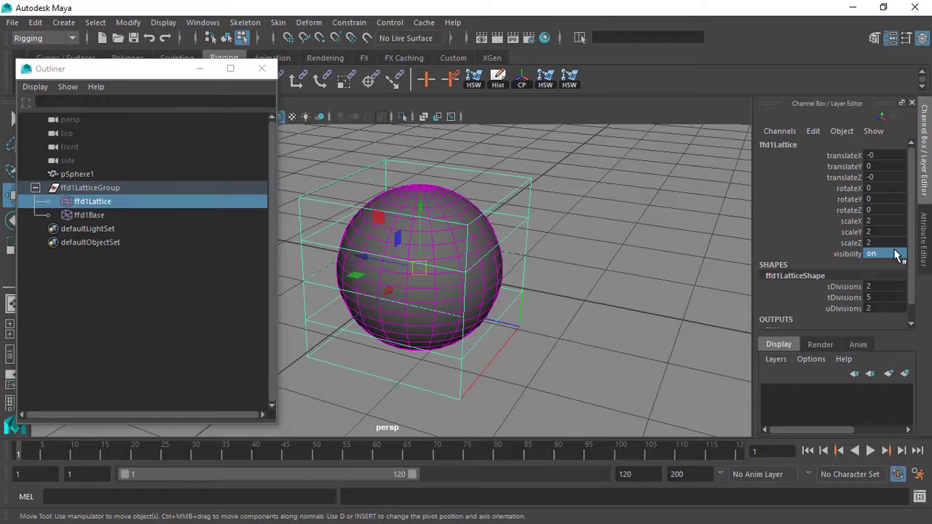
alt+drag(700, 314, 475, 167)
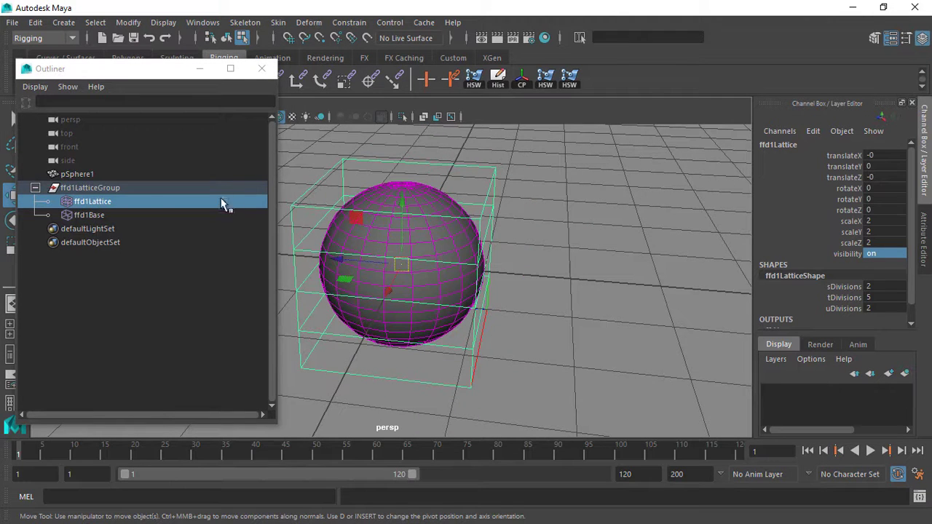
key(F8)
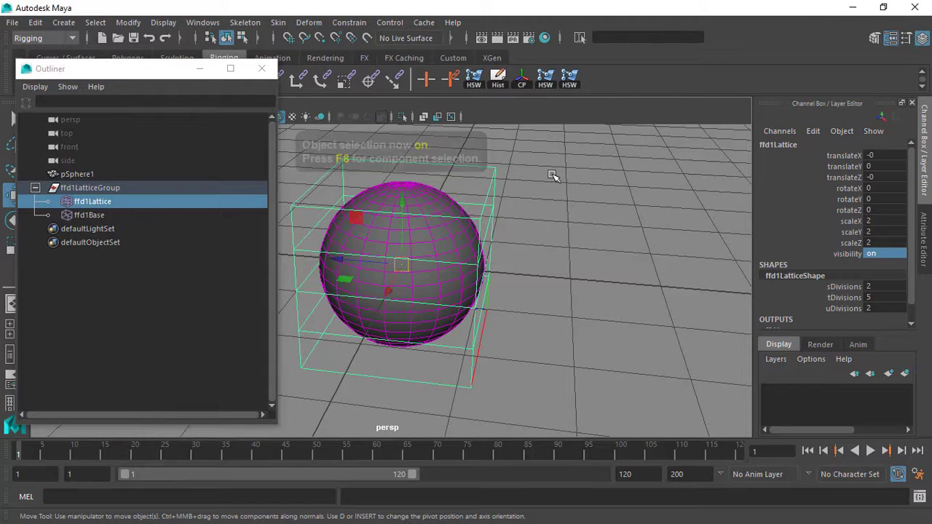
Step: Try pulling the lattice's upper corner points up and away from the sphere in component selection mode
alt+drag(380, 212, 537, 163)
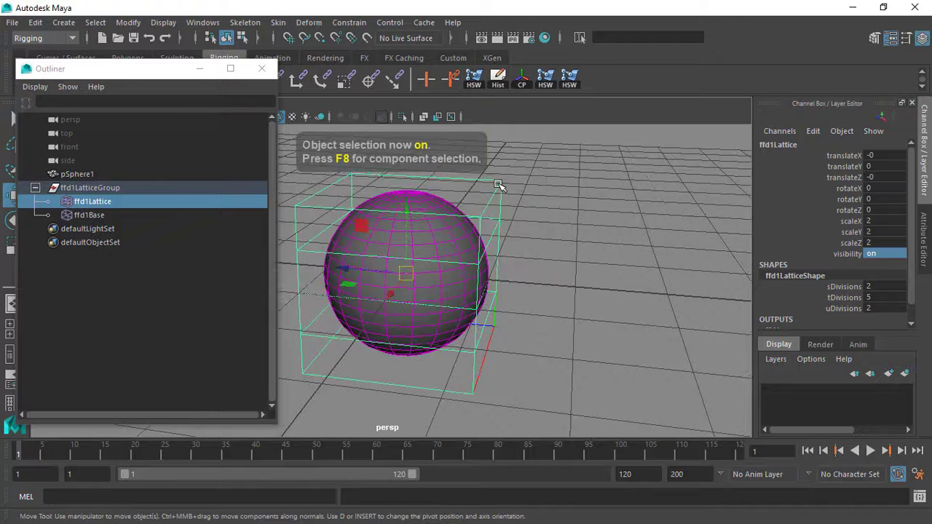
key(F8)
drag(445, 234, 444, 236)
alt+drag(477, 255, 523, 144)
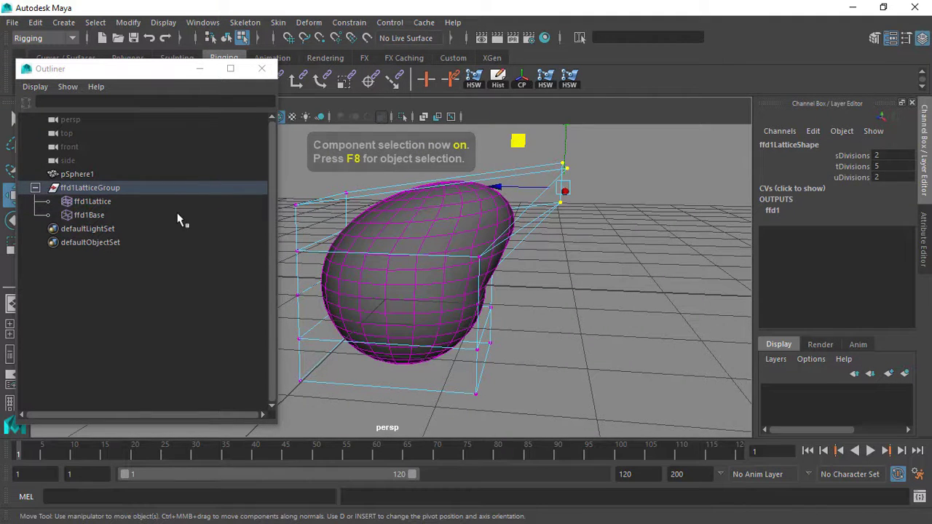
Step: Select ffd1Base and examine its cage against the deformed lattice and sphere from several angles
click(100, 215)
alt+drag(408, 241, 461, 250)
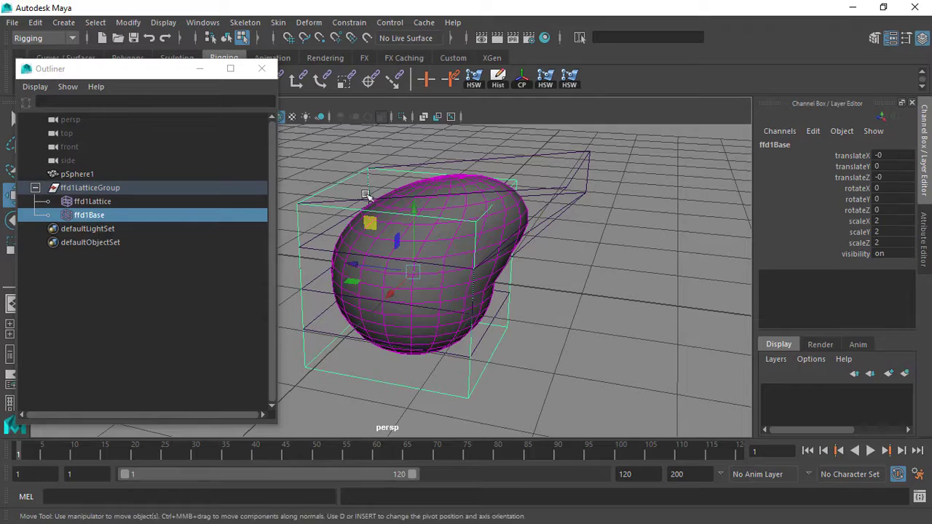
alt+right_drag(485, 264, 564, 204)
alt+drag(564, 204, 481, 242)
alt+right_drag(481, 241, 562, 194)
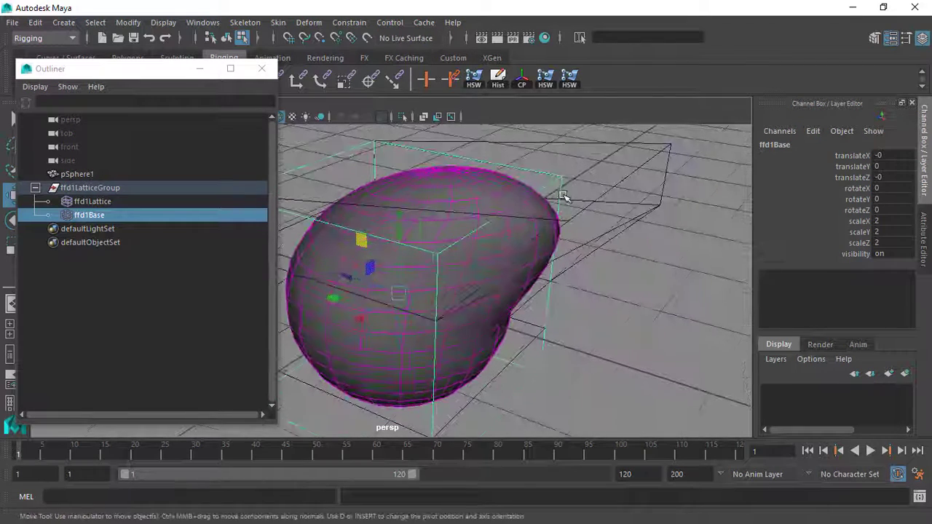
alt+right_drag(446, 248, 437, 247)
alt+middle_drag(429, 264, 481, 260)
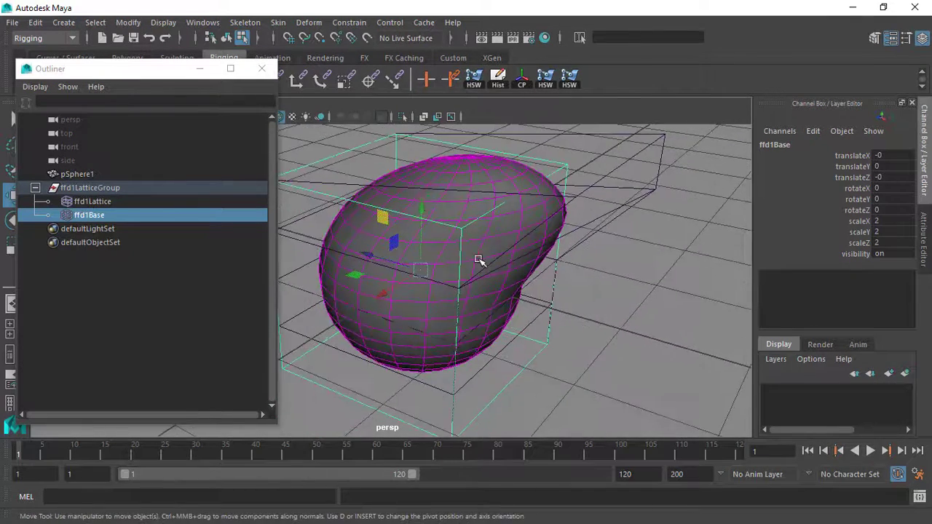
alt+right_drag(480, 260, 465, 245)
alt+drag(465, 245, 453, 229)
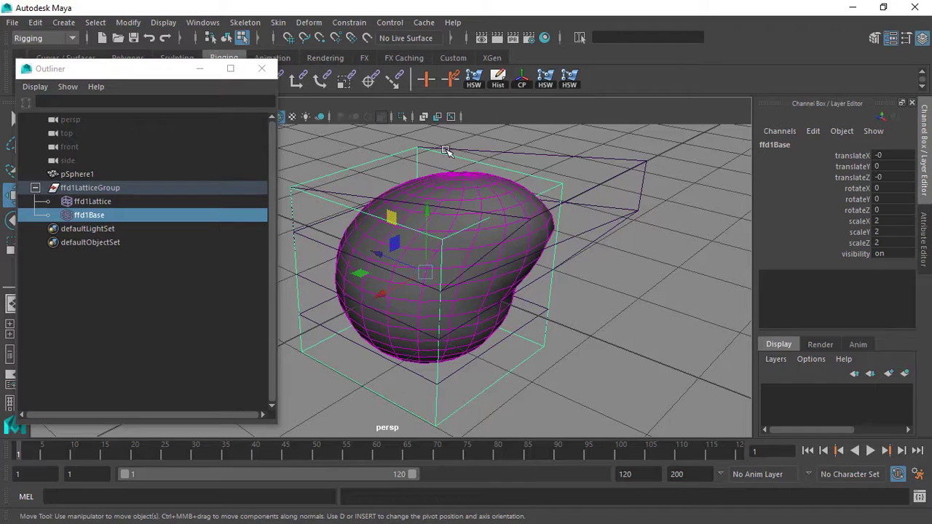
alt+drag(516, 233, 552, 212)
click(581, 172)
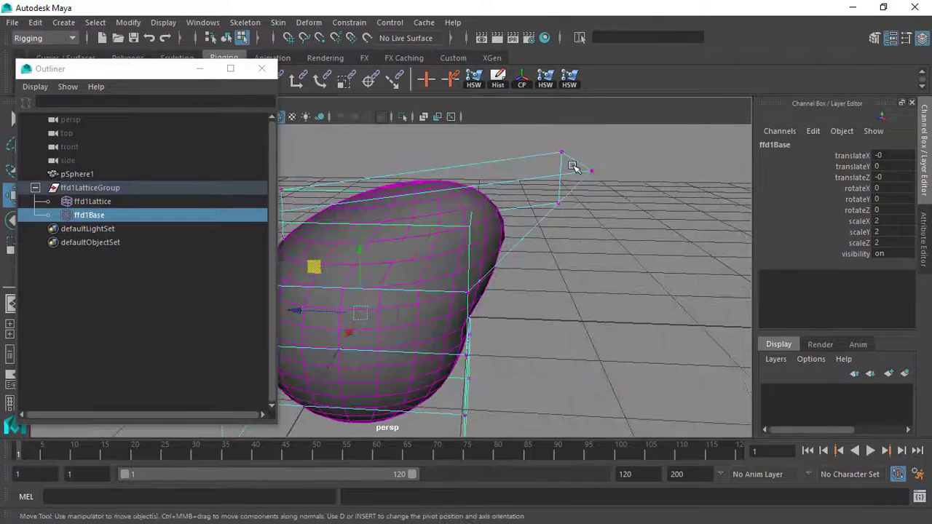
alt+drag(501, 195, 514, 199)
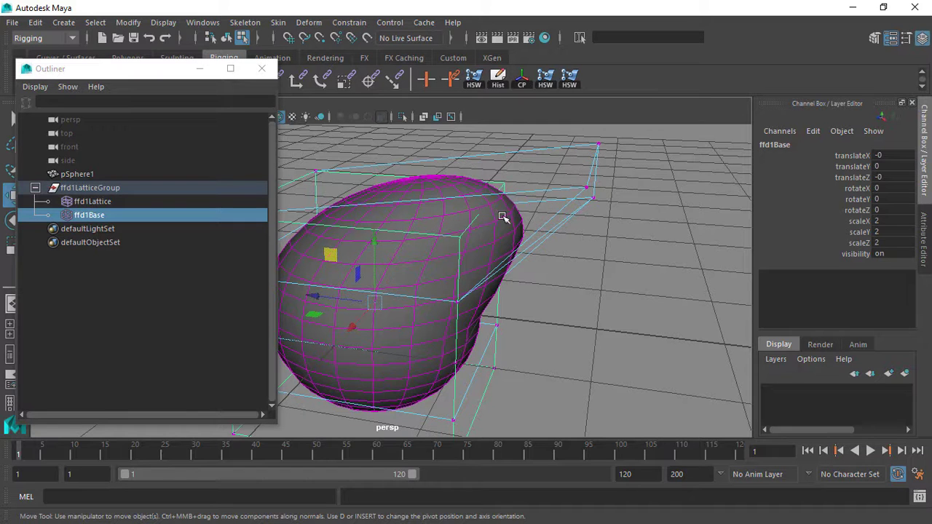
alt+right_drag(575, 175, 440, 238)
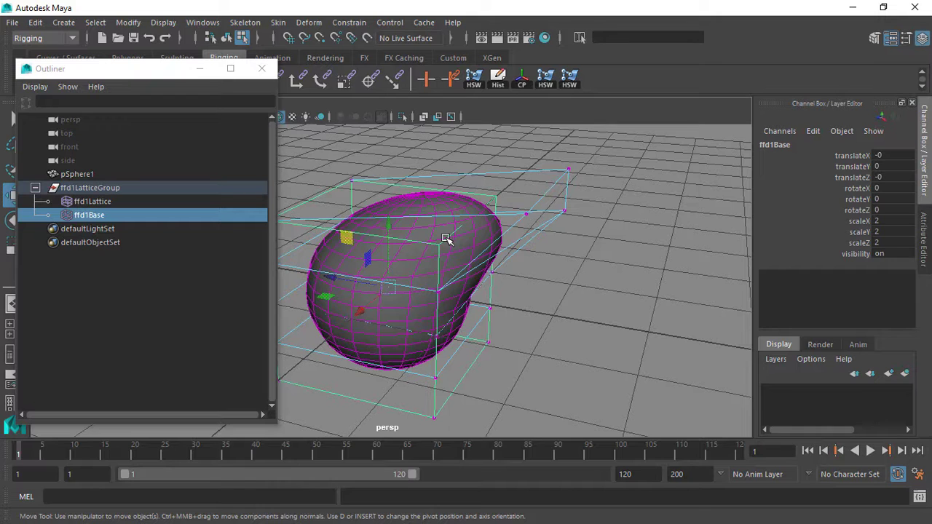
Step: Undo the ffd1Base selection and the last move of the lattice's corner points
key(ctrl+z)
key(ctrl+z)
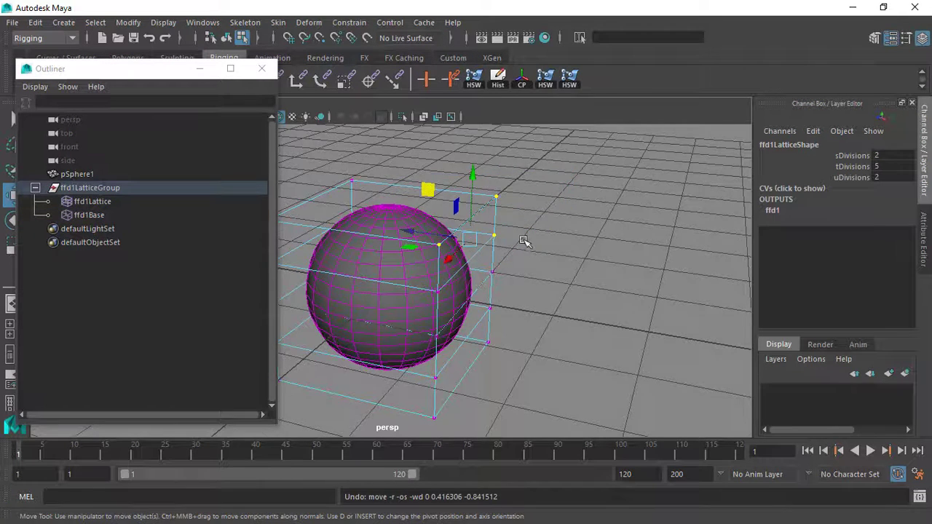
alt+drag(526, 242, 509, 240)
alt+drag(589, 202, 536, 227)
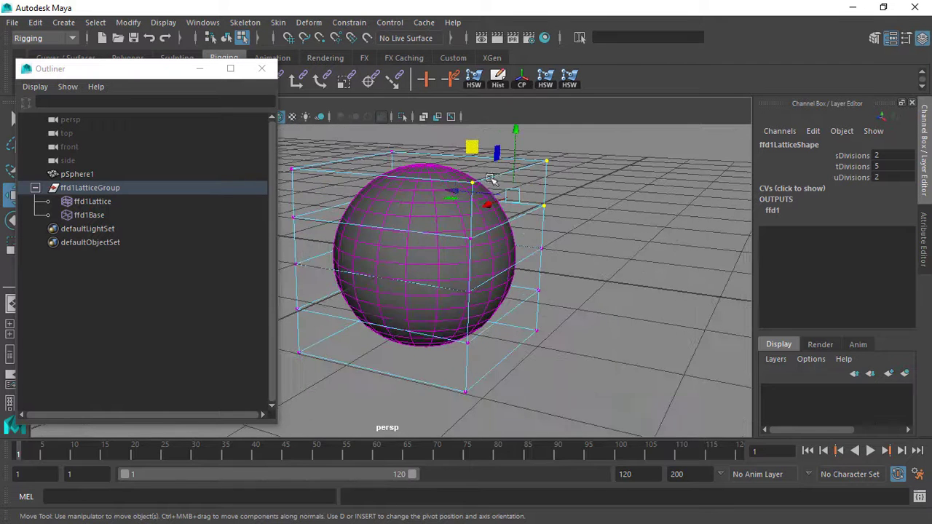
Step: Try moving the selected upper lattice points outward again, and undo the move
alt+drag(381, 147, 427, 171)
middle_drag(433, 161, 500, 117)
drag(501, 117, 504, 119)
key(ctrl+z)
alt+drag(464, 233, 515, 251)
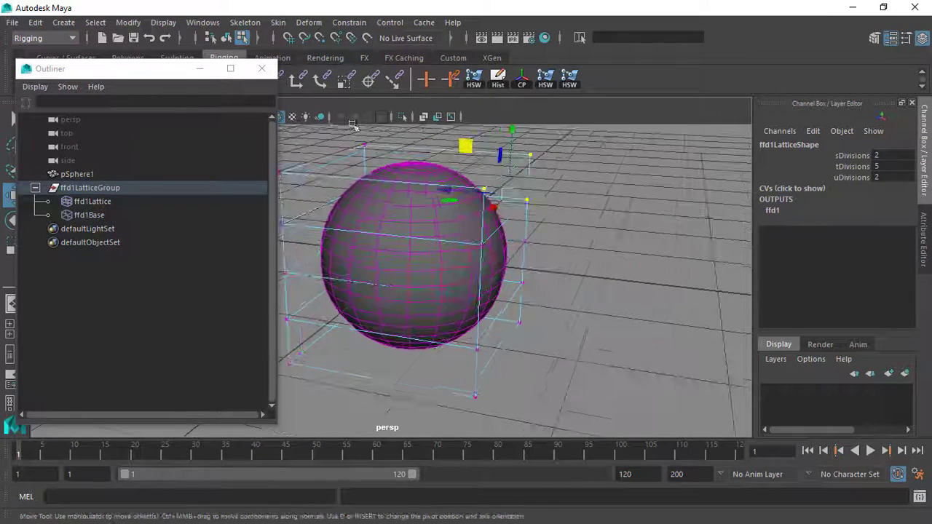
Step: Close the Outliner to clear the view of the sphere and lattice
click(262, 68)
alt+drag(558, 193, 430, 225)
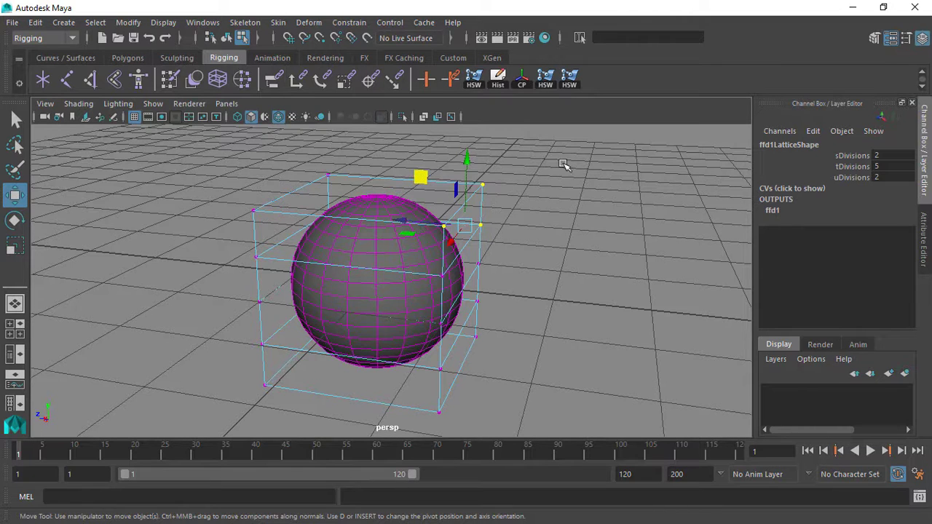
alt+drag(472, 188, 401, 190)
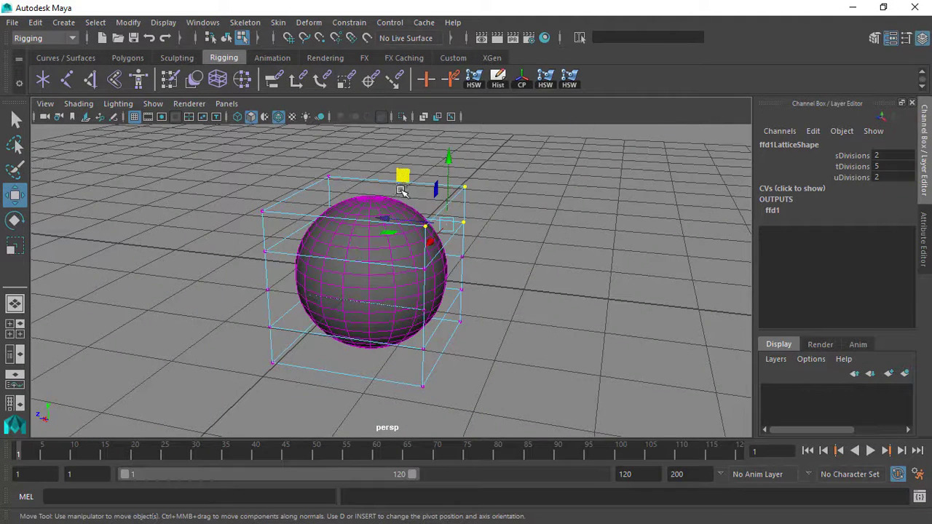
Step: Return to object selection mode and select the ffd1Lattice cage to inspect its S, T and U division attributes
key(F8)
click(483, 208)
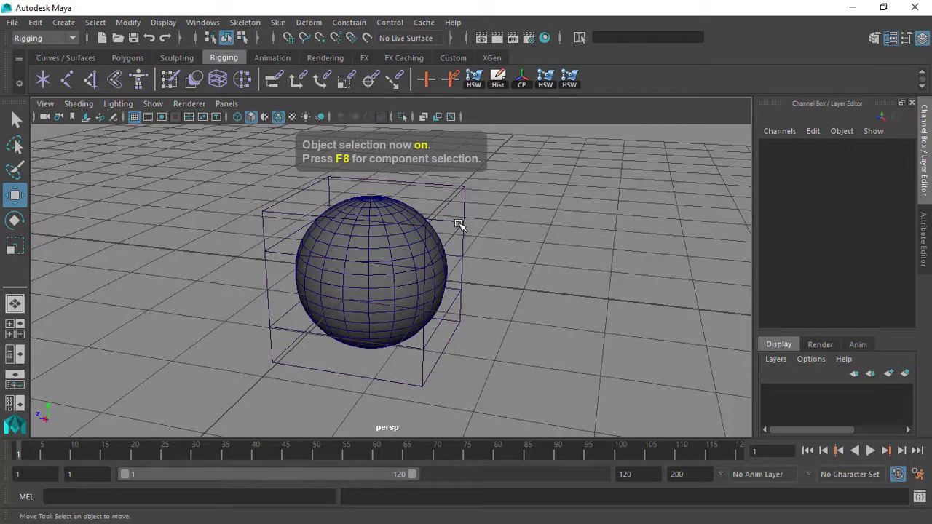
click(453, 195)
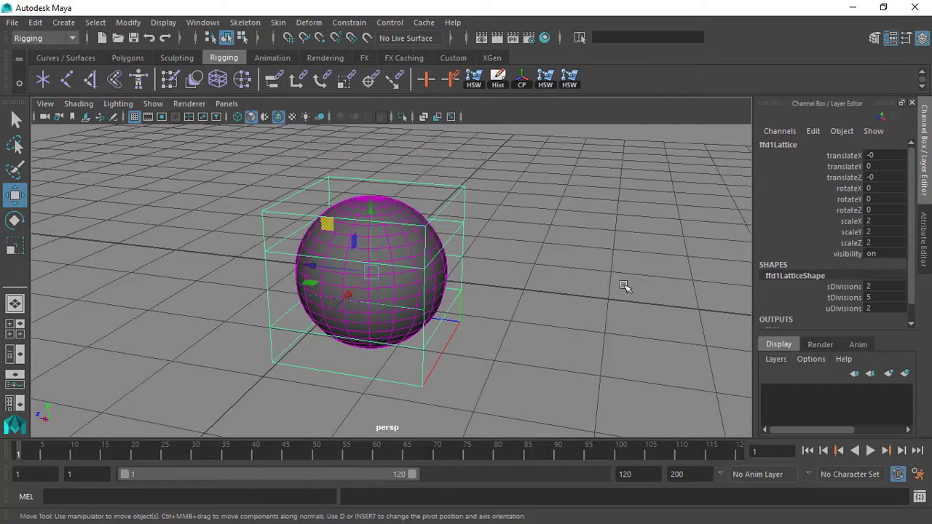
alt+drag(625, 286, 724, 287)
scroll(880, 237, down, 1)
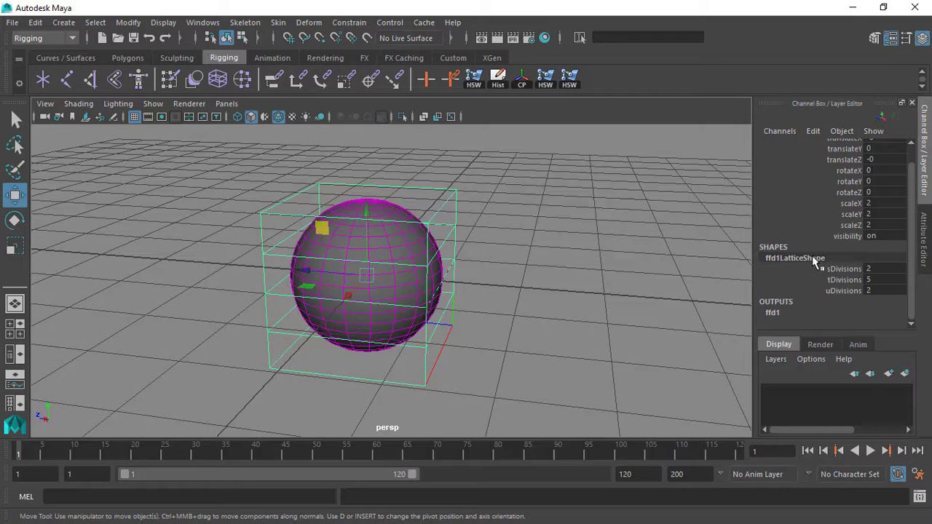
scroll(489, 233, up, 2)
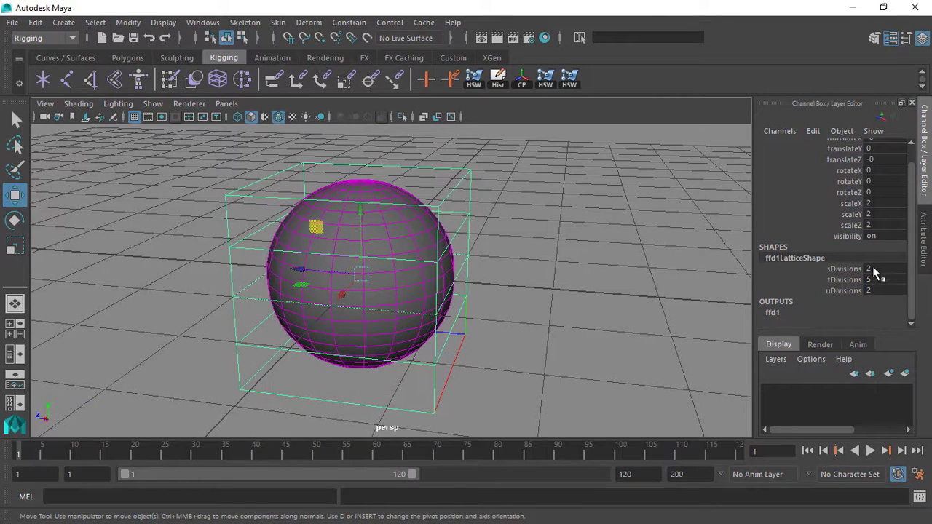
Step: Review the Lattice deformer's creation options, and close them without creating another lattice
click(309, 22)
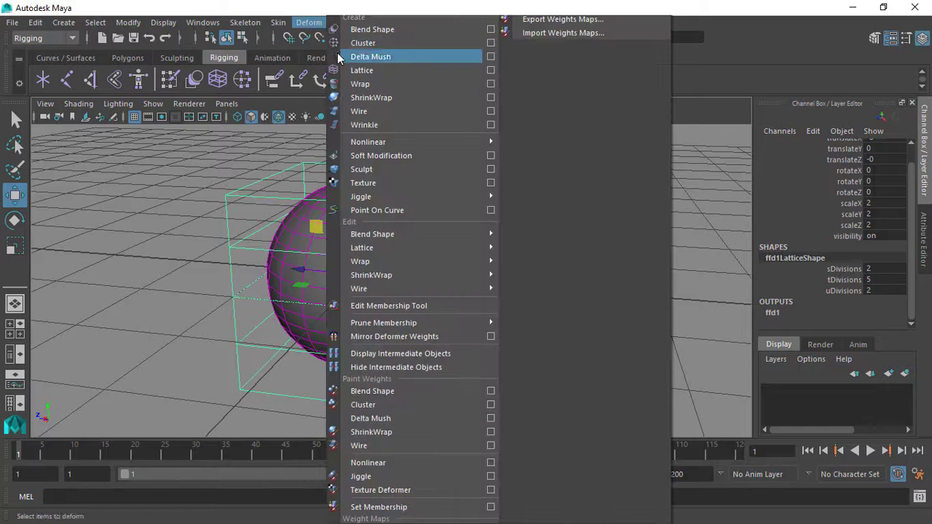
click(491, 70)
drag(618, 80, 542, 86)
click(539, 148)
click(765, 81)
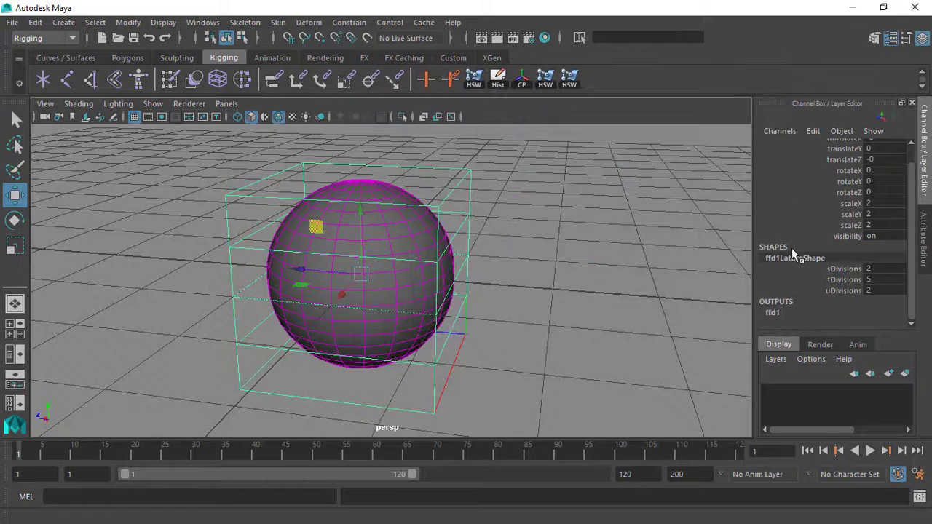
Step: Try moving the two lattice points along the cage's upper edge in component selection mode, and undo the move
mouse_move(489, 198)
alt+right_down()
mouse_move(521, 231)
mouse_move(495, 201)
alt+right_up()
alt+right_drag(433, 272, 404, 248)
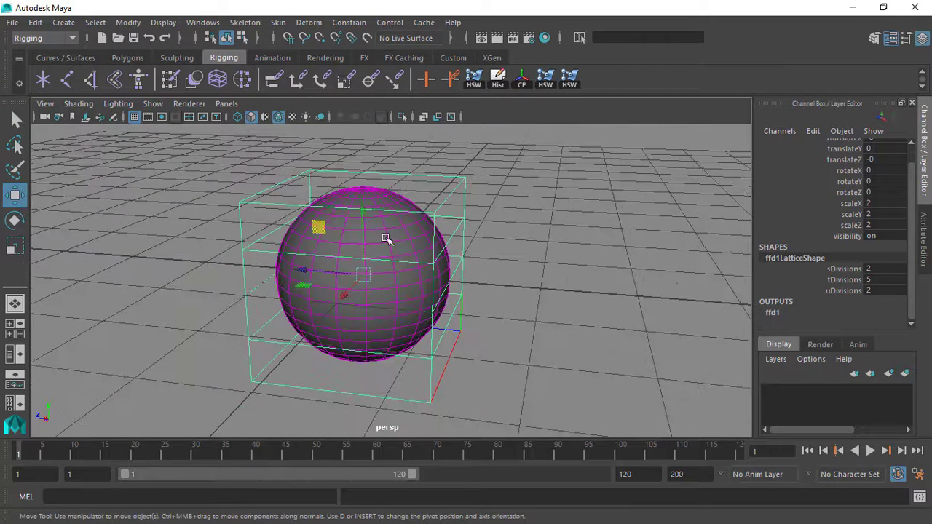
alt+drag(400, 295, 350, 188)
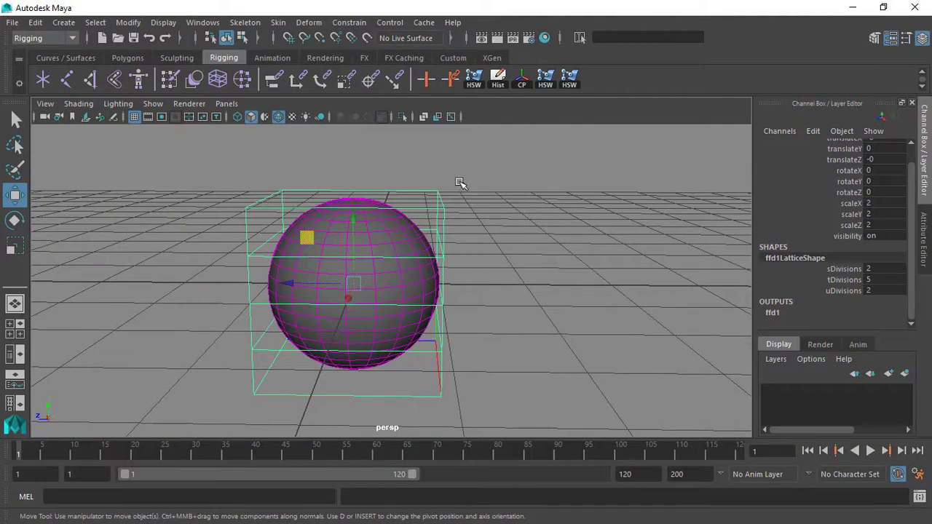
key(F8)
click(438, 194)
alt+drag(441, 201, 394, 152)
mouse_move(378, 201)
alt+mouse_down()
mouse_move(333, 221)
mouse_move(357, 240)
mouse_move(366, 206)
alt+mouse_up()
key(ctrl+z)
alt+drag(444, 230, 491, 270)
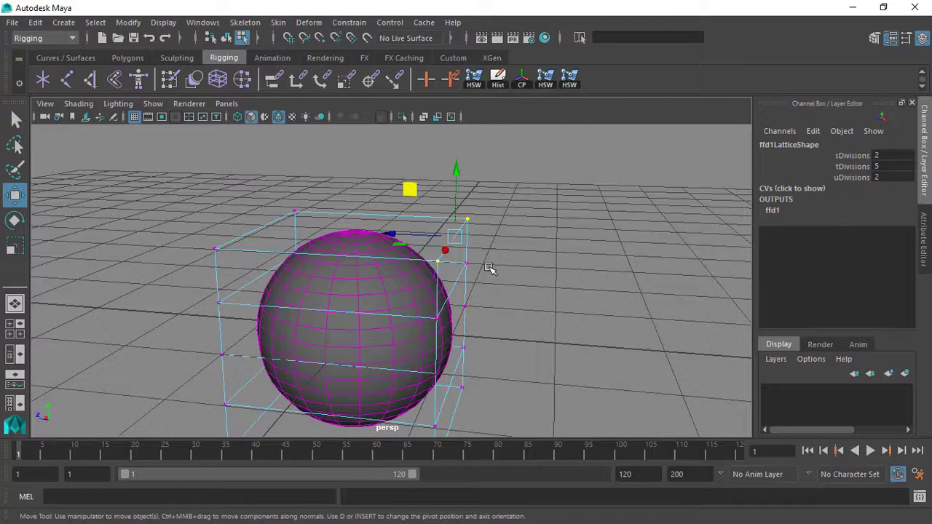
Step: Set both sDivisions and uDivisions of ffd1LatticeShape to 5 in object selection mode
key(F8)
scroll(489, 252, down, 1)
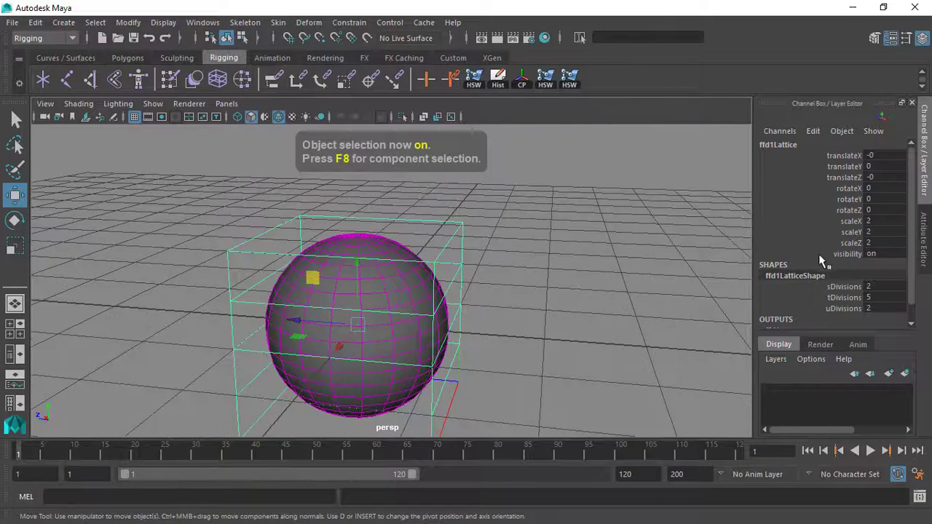
double_click(879, 287)
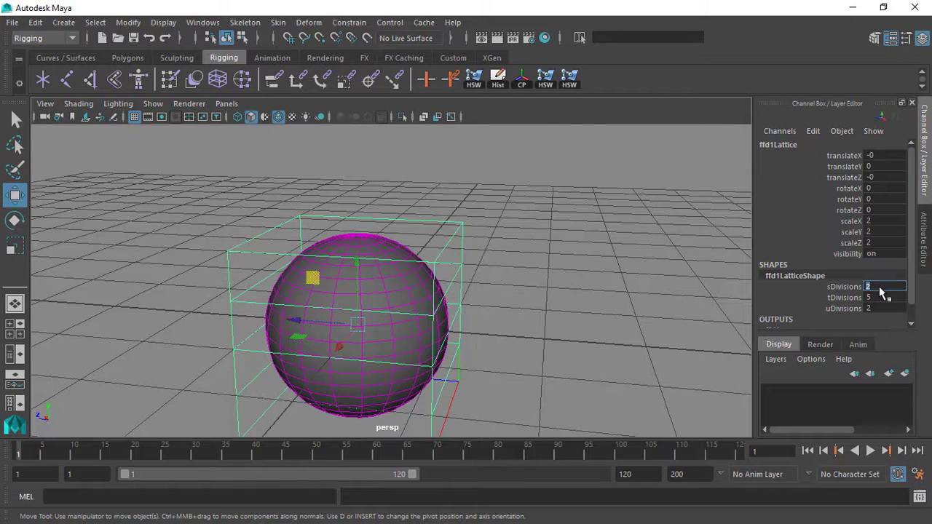
text(5)
key(Return)
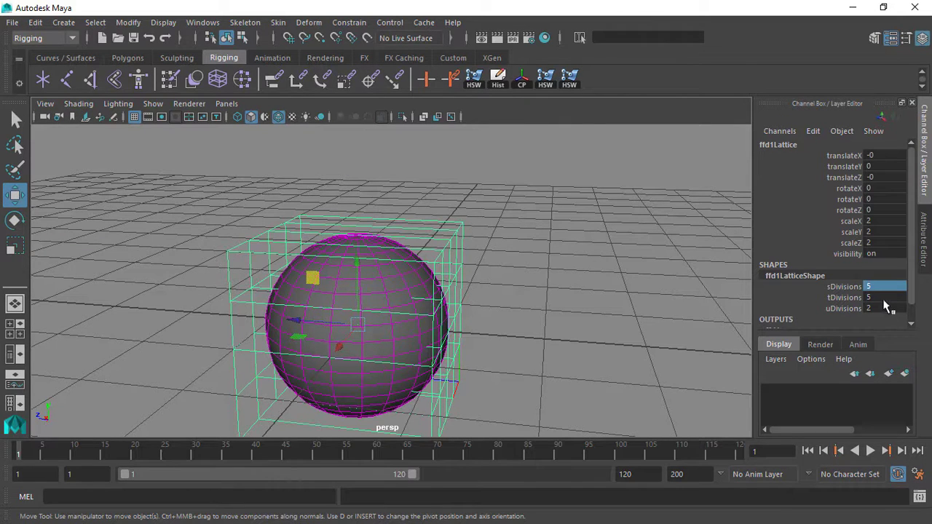
double_click(885, 309)
text(5)
key(Return)
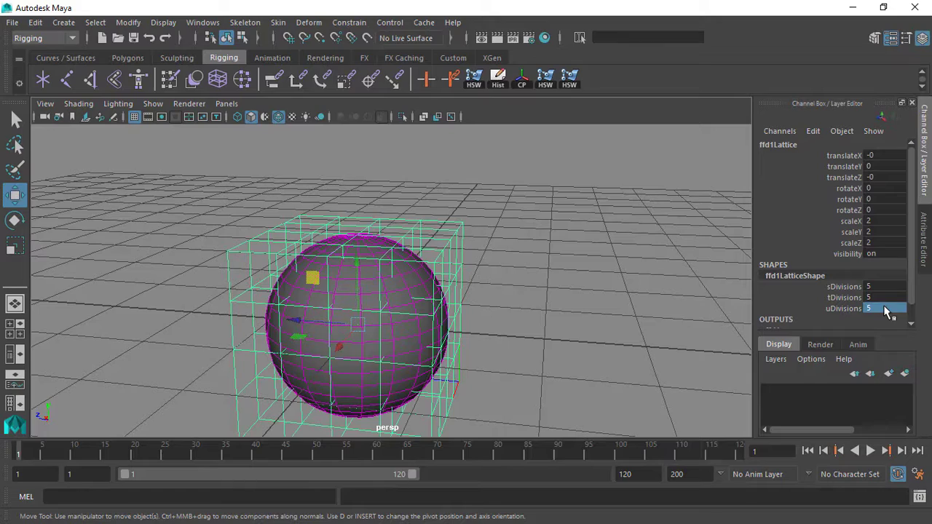
Step: Try moving one upper row of the denser lattice's points outward and into the sphere, undoing each move
alt+drag(510, 306, 471, 235)
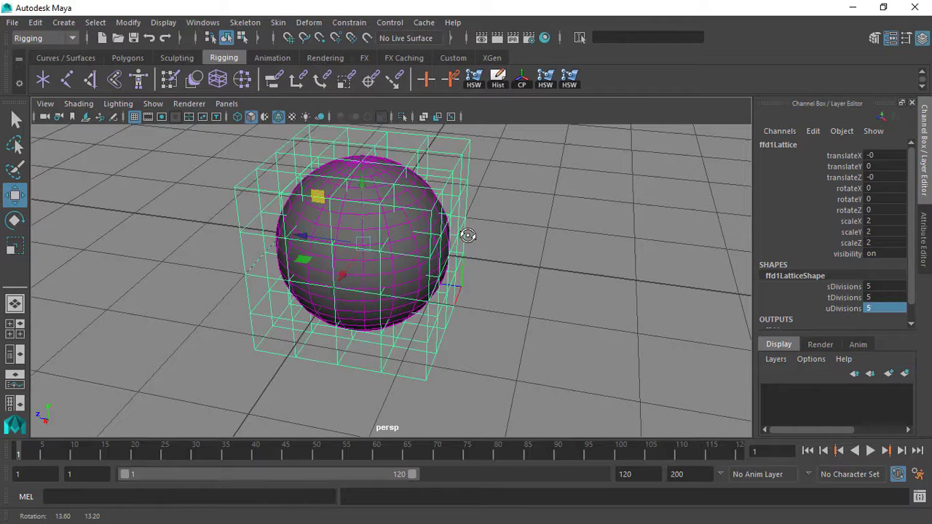
alt+drag(452, 181, 489, 233)
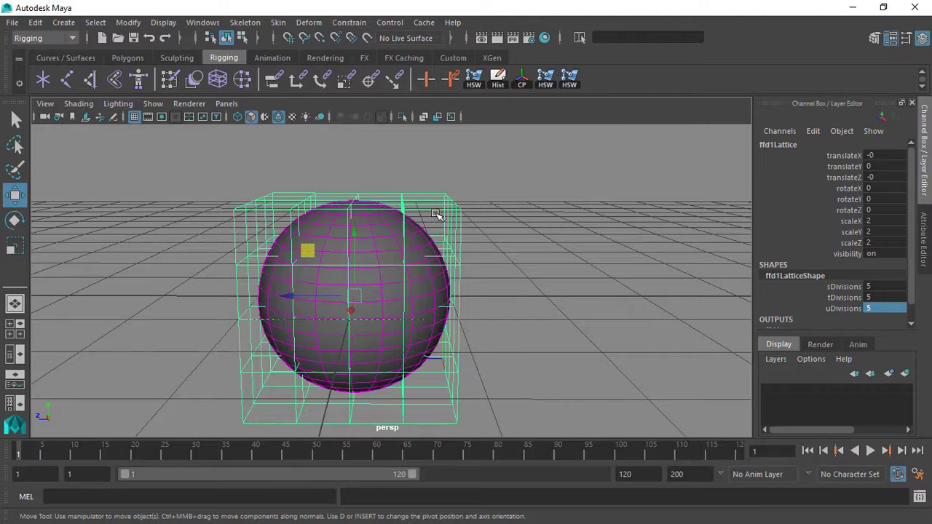
key(F8)
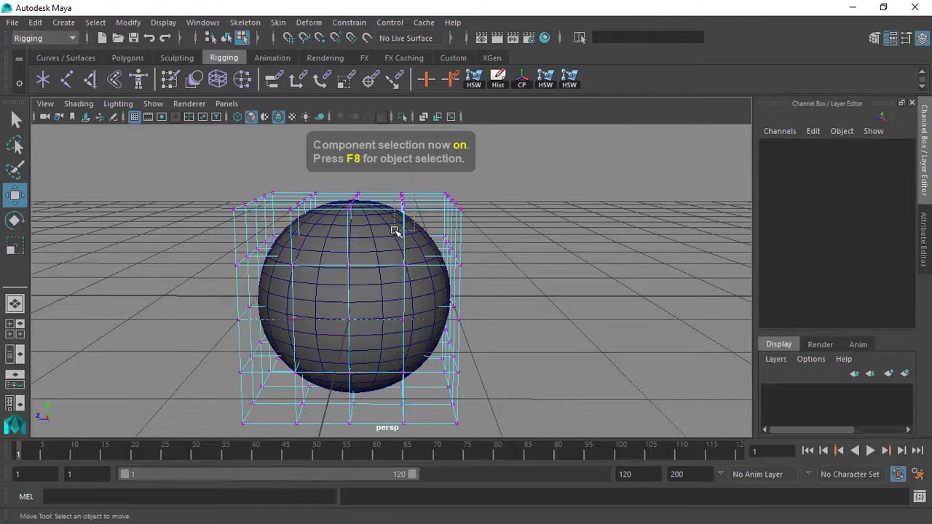
click(402, 209)
alt+middle_drag(434, 231, 420, 266)
drag(388, 197, 436, 175)
key(ctrl+z)
alt+right_drag(444, 256, 477, 267)
drag(396, 191, 392, 195)
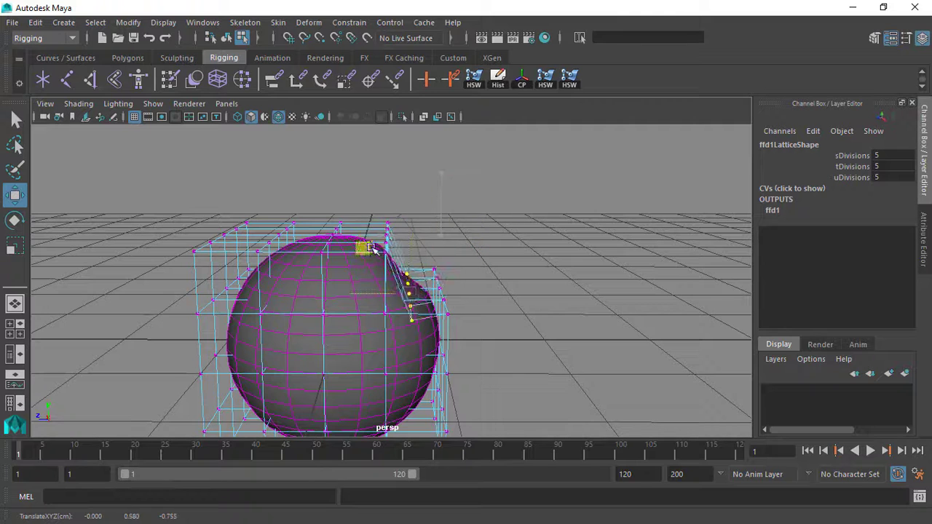
key(ctrl+z)
Step: Try moving two neighbouring upper rows of lattice points together, and undo the move
drag(319, 210, 356, 159)
middle_drag(289, 137, 313, 215)
alt+right_drag(397, 270, 332, 271)
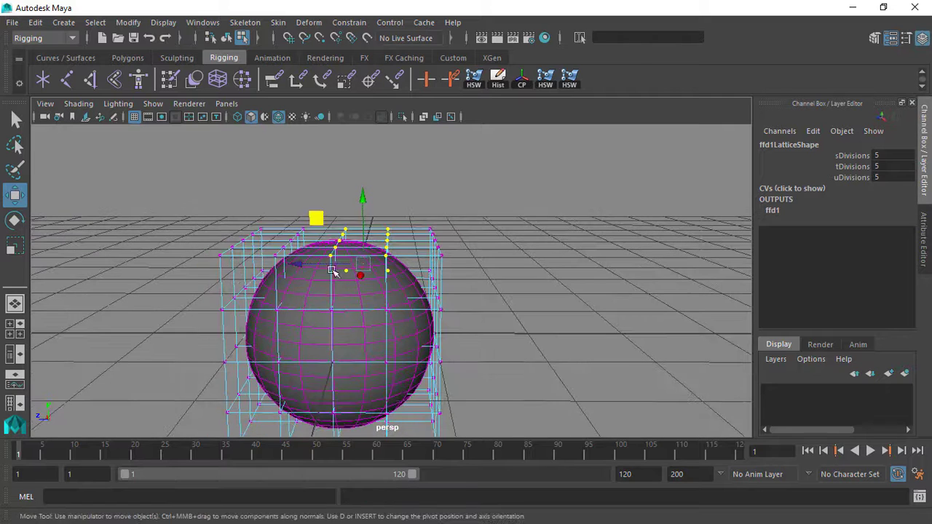
drag(317, 220, 322, 182)
key(ctrl+z)
alt+right_drag(419, 265, 400, 267)
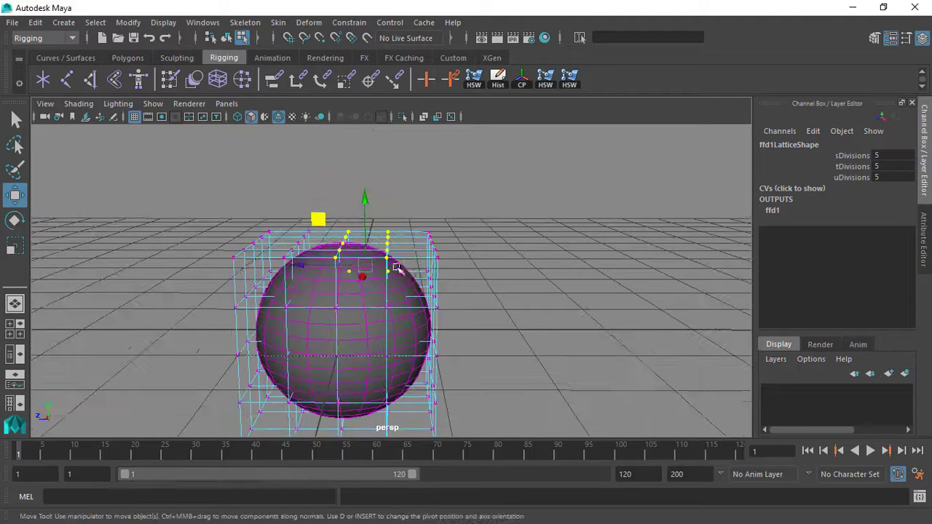
Step: Select the row of lattice points along one upper edge of the cage, try moving it upward, and undo the move
alt+middle_drag(400, 267, 372, 262)
mouse_move(416, 245)
mouse_down()
mouse_move(395, 270)
mouse_move(402, 244)
mouse_up()
drag(430, 195, 394, 250)
drag(357, 197, 370, 142)
key(ctrl+z)
alt+drag(479, 238, 470, 261)
alt+right_drag(470, 261, 461, 247)
alt+drag(460, 247, 445, 219)
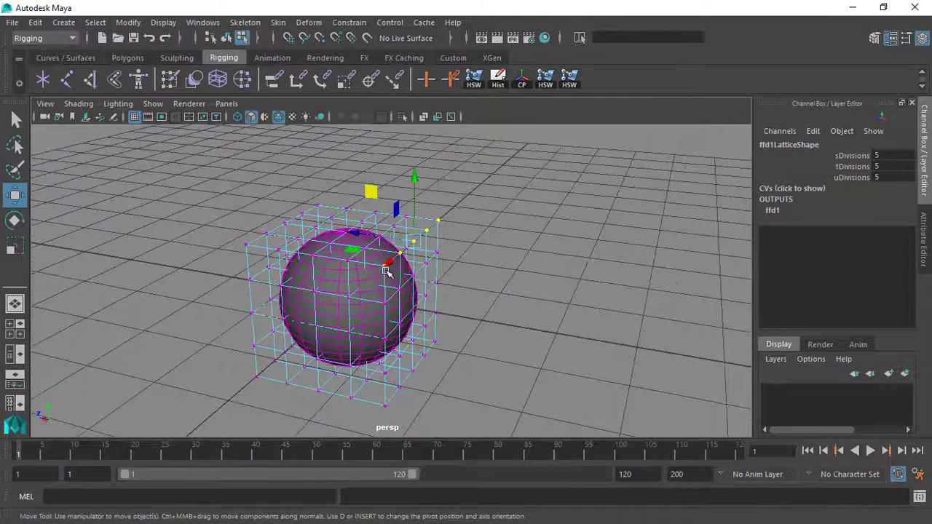
alt+right_drag(386, 270, 409, 262)
alt+drag(409, 262, 385, 280)
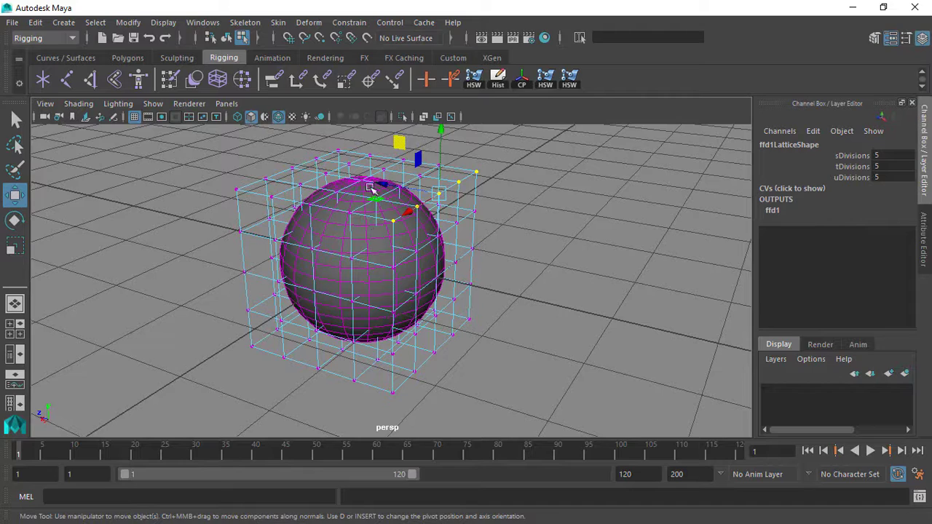
Step: Try pulling the selected upper-edge row of lattice points further out from the sphere, and undo the move
alt+right_drag(454, 271, 412, 245)
alt+drag(413, 245, 423, 244)
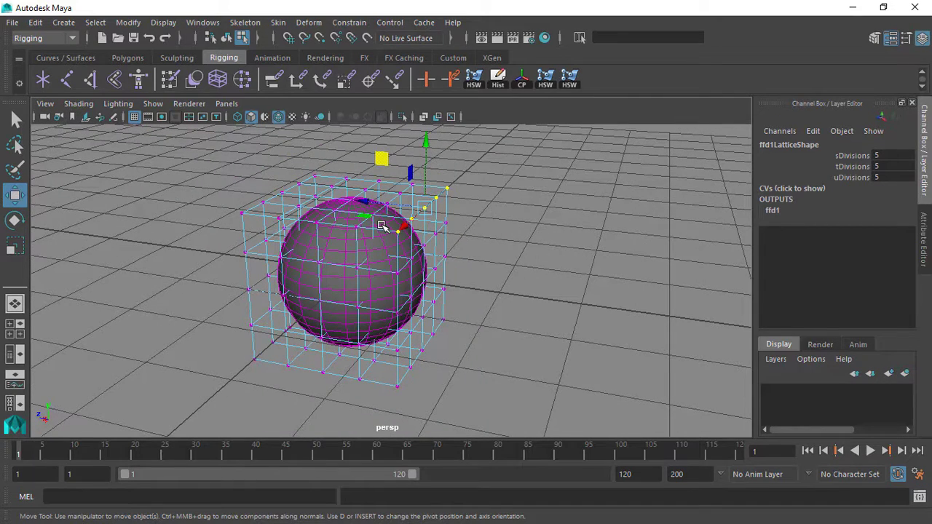
alt+drag(380, 227, 474, 203)
alt+middle_drag(475, 203, 485, 231)
alt+right_drag(485, 231, 448, 204)
drag(385, 184, 400, 118)
alt+drag(434, 251, 487, 240)
key(ctrl+z)
Step: Add another row of lattice points to the selection, pull them up and outward into a peak, and return to object selection mode
shift+drag(340, 294, 376, 287)
drag(347, 232, 386, 140)
alt+drag(416, 234, 414, 265)
key(F8)
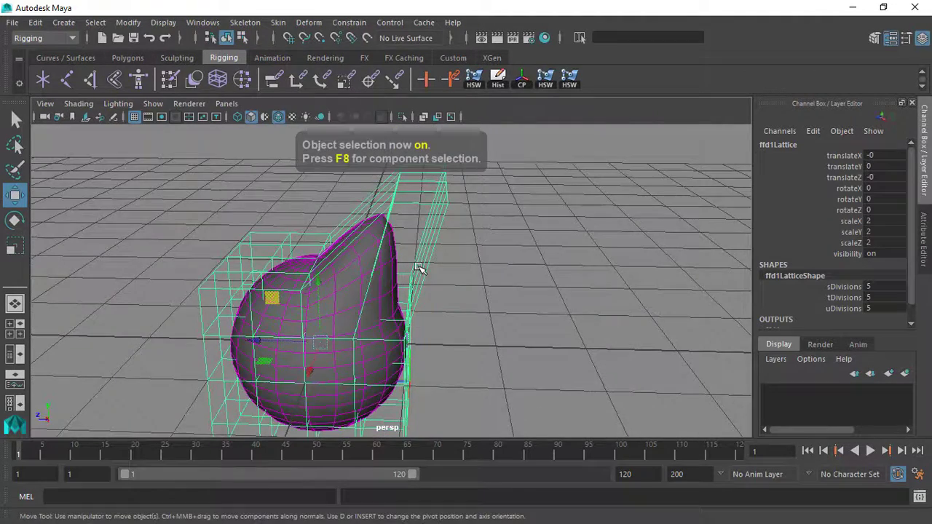
alt+right_drag(420, 272, 395, 249)
alt+drag(396, 250, 401, 210)
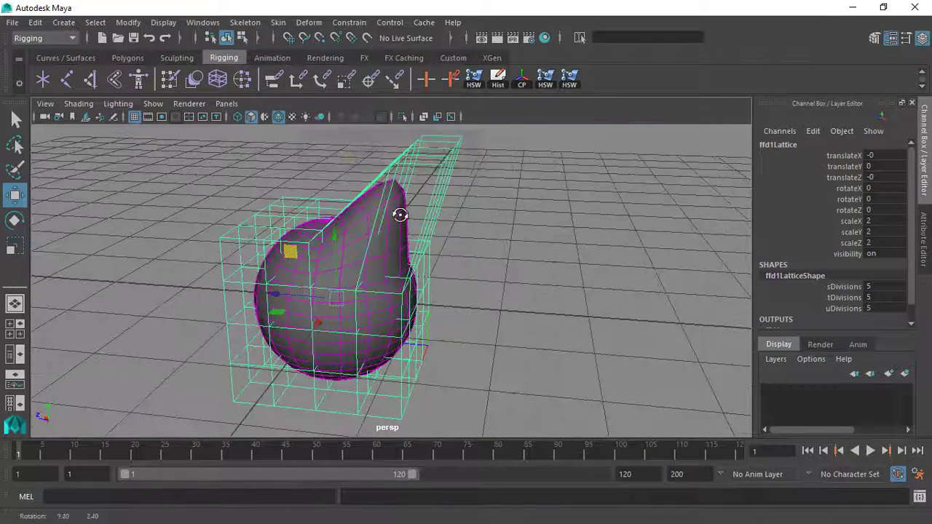
Step: Expand the lattice's ffd1 output attributes and open the Freeform Deformation Attributes of ffd1 in the Attribute Editor
scroll(890, 260, down, 1)
click(783, 312)
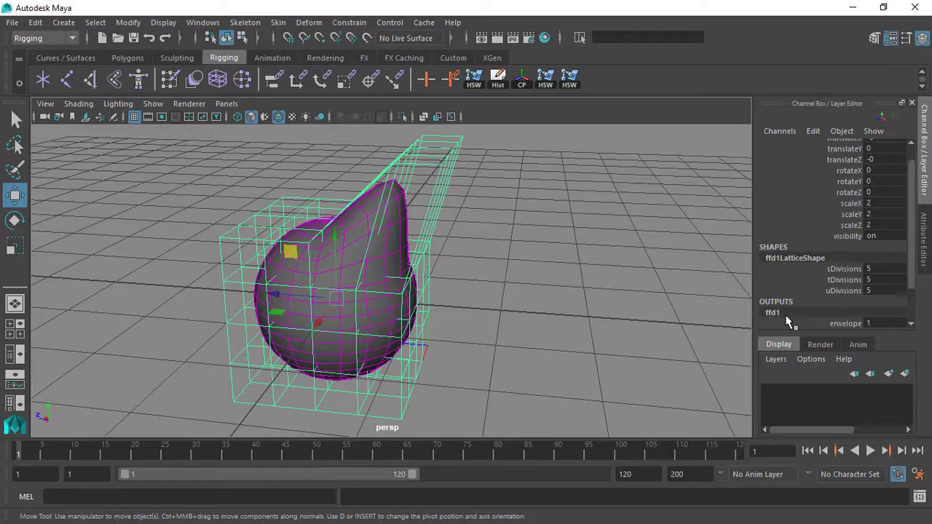
scroll(794, 300, down, 2)
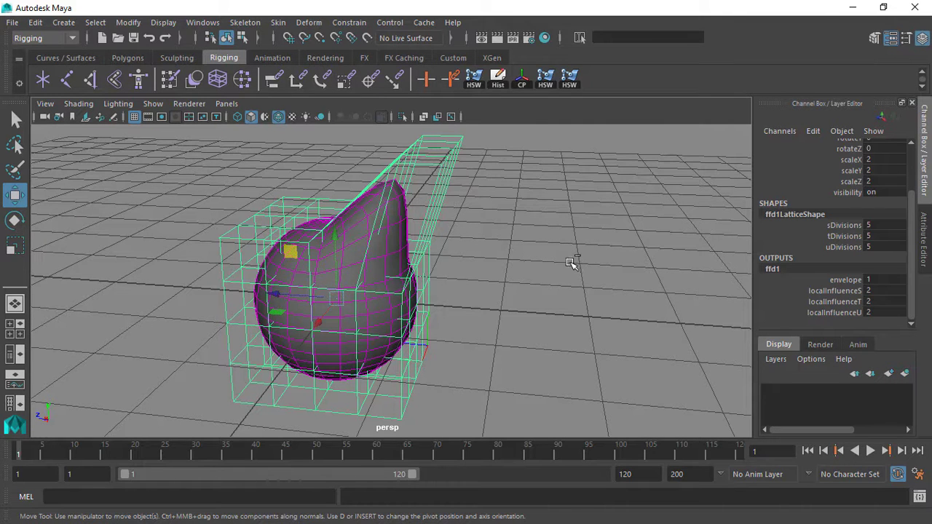
key(ctrl+a)
alt+drag(564, 260, 462, 293)
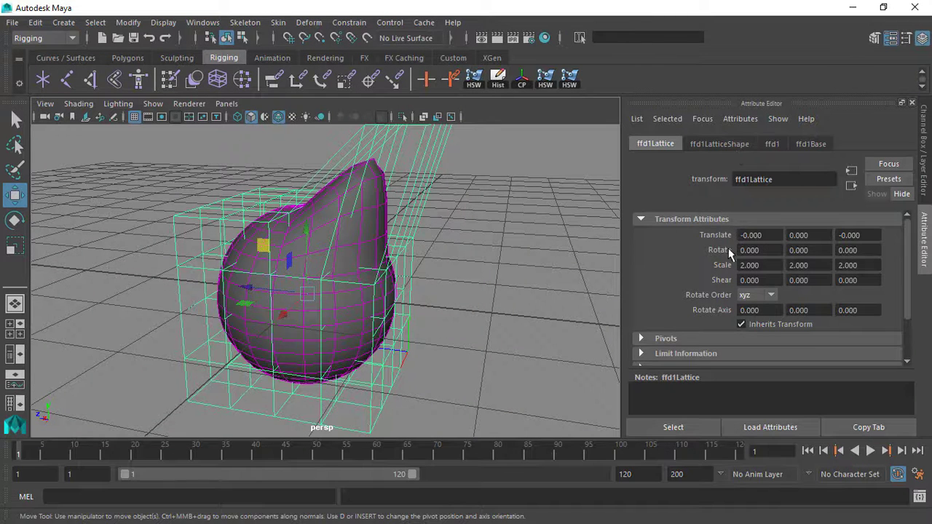
scroll(730, 263, down, 2)
click(773, 146)
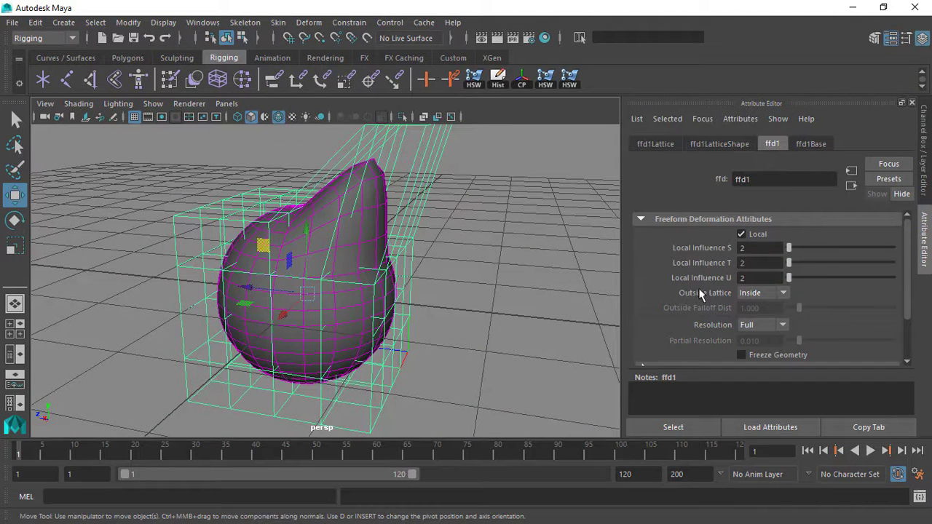
Step: Examine the S, T and U Divisions of ffd1LatticeShape together with the deformed cage
click(714, 145)
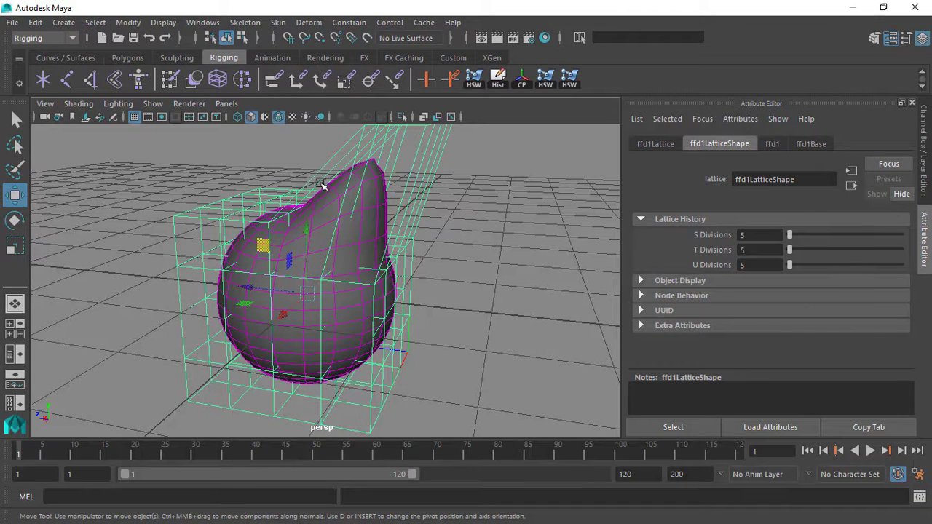
scroll(354, 316, down, 2)
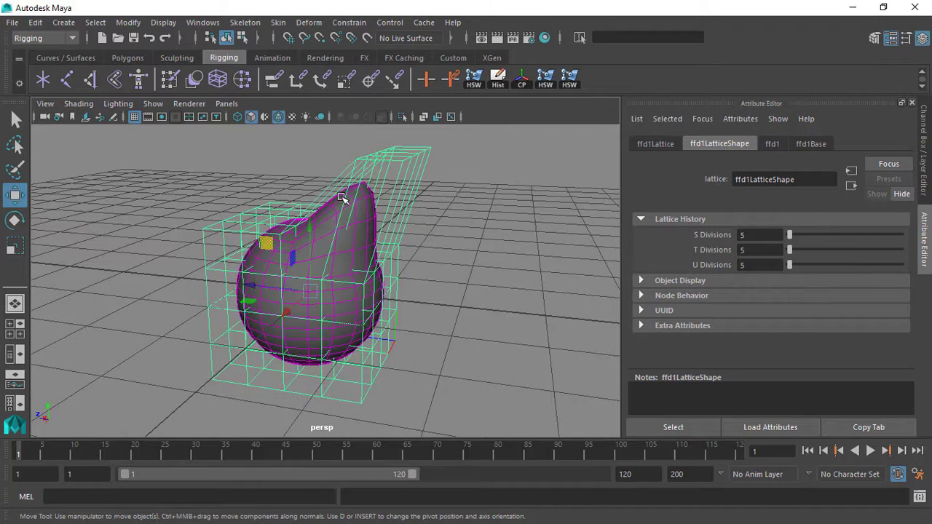
scroll(387, 257, up, 2)
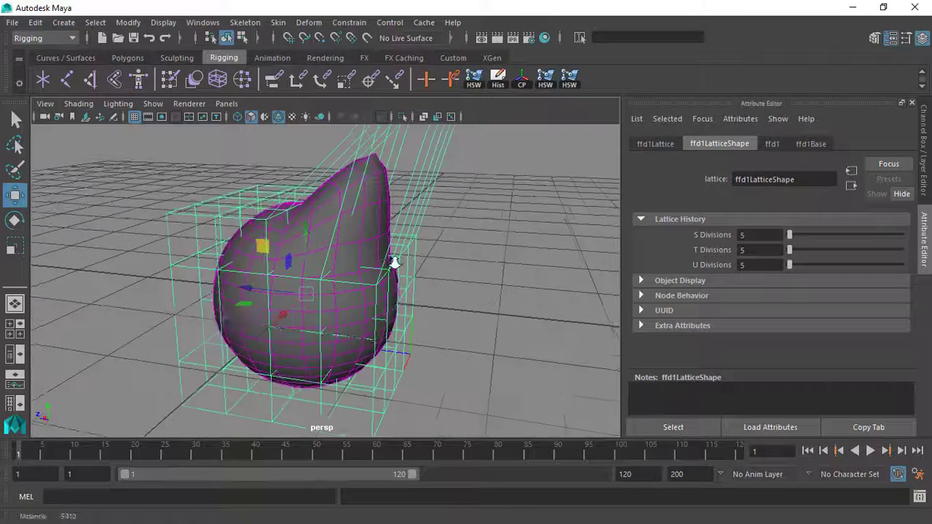
Step: Set Local Influence S, T and U of ffd1 to 3 and inspect the peak from the side
click(772, 145)
alt+drag(451, 248, 389, 232)
alt+right_drag(390, 231, 408, 248)
alt+middle_drag(324, 181, 329, 212)
alt+right_drag(328, 212, 380, 266)
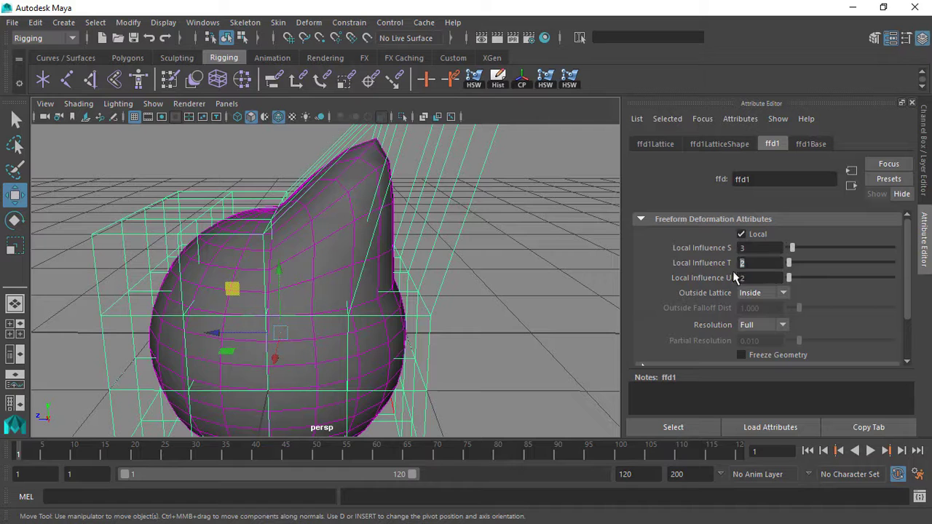
text(3)
key(Tab)
alt+drag(379, 226, 464, 268)
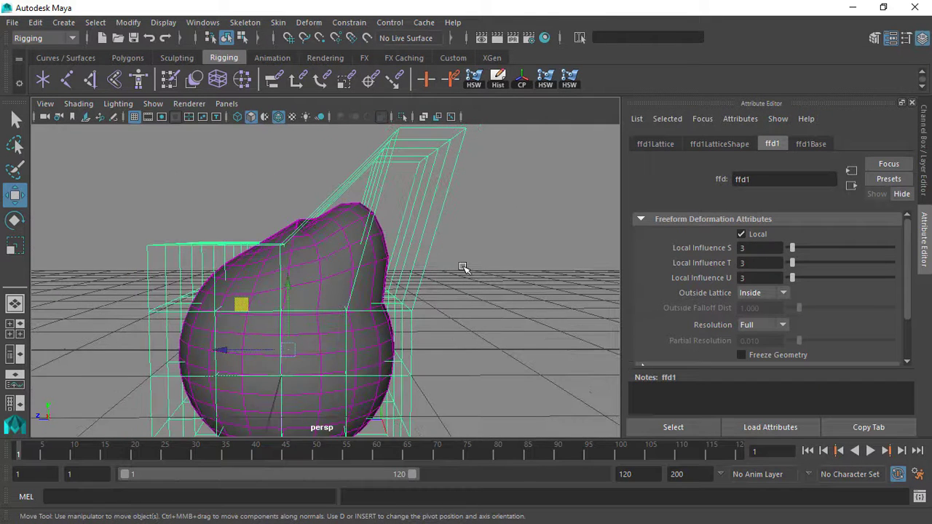
Step: Undo and redo the Local Influence changes on ffd1 to compare the sphere's deformation
key(ctrl+z)
key(ctrl+z)
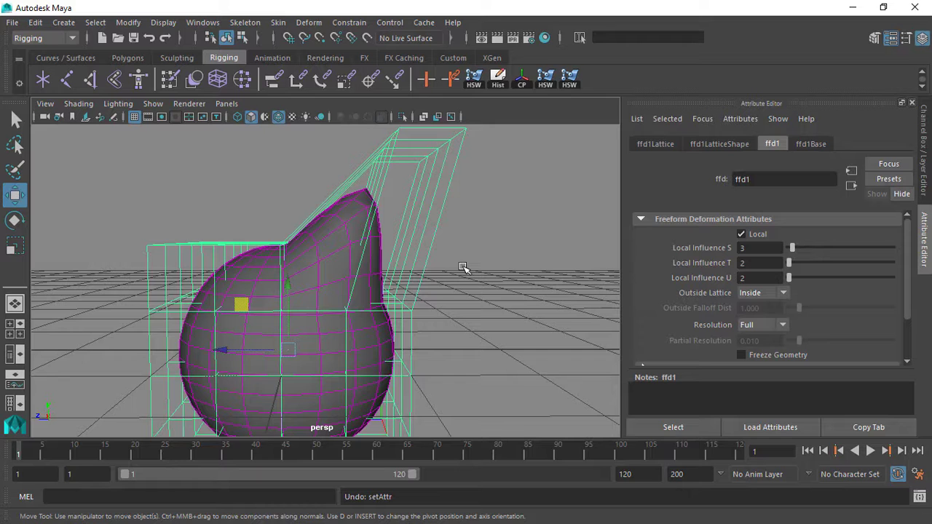
key(ctrl+y)
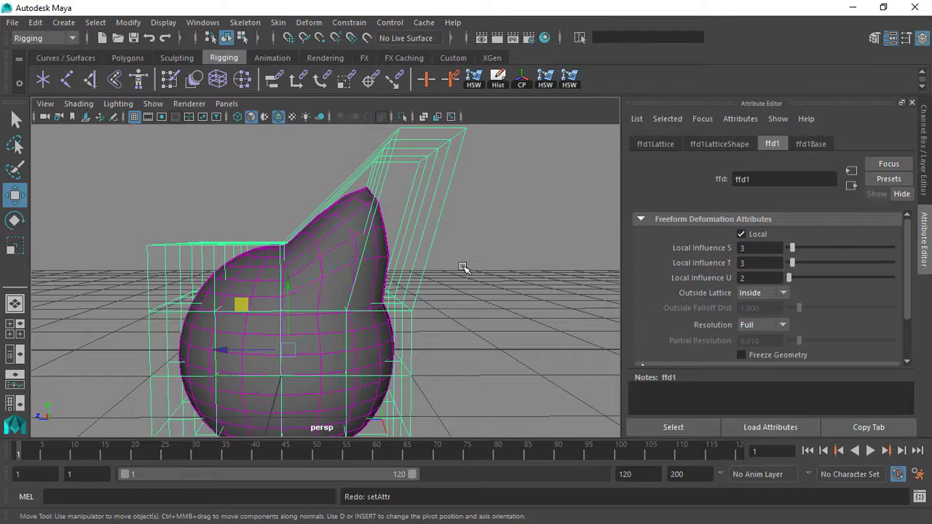
key(ctrl+y)
key(ctrl+z)
key(ctrl+y)
alt+drag(330, 286, 309, 259)
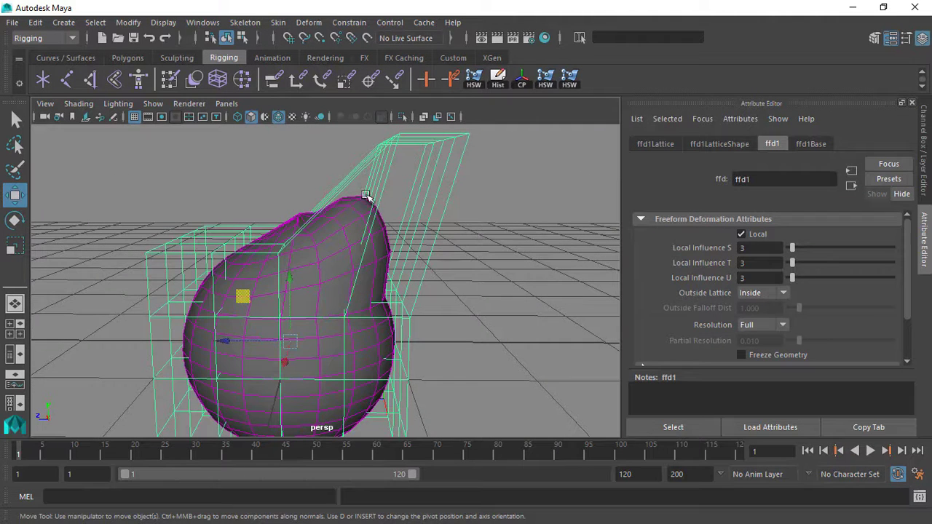
Step: Set Local Influence S, T and U of ffd1 to 4 and inspect the smoother deformation from several angles
drag(759, 249, 677, 268)
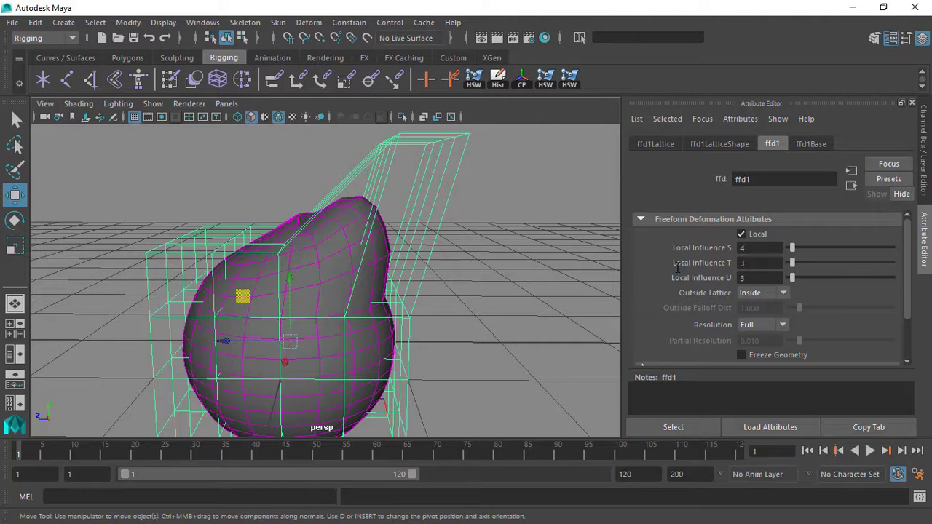
text(4)
key(Tab)
text(4)
key(Return)
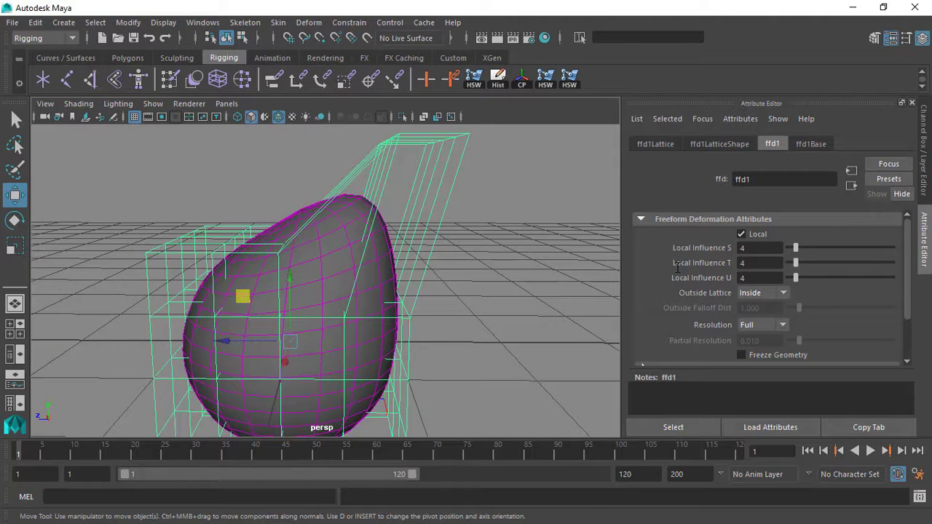
alt+drag(373, 265, 411, 277)
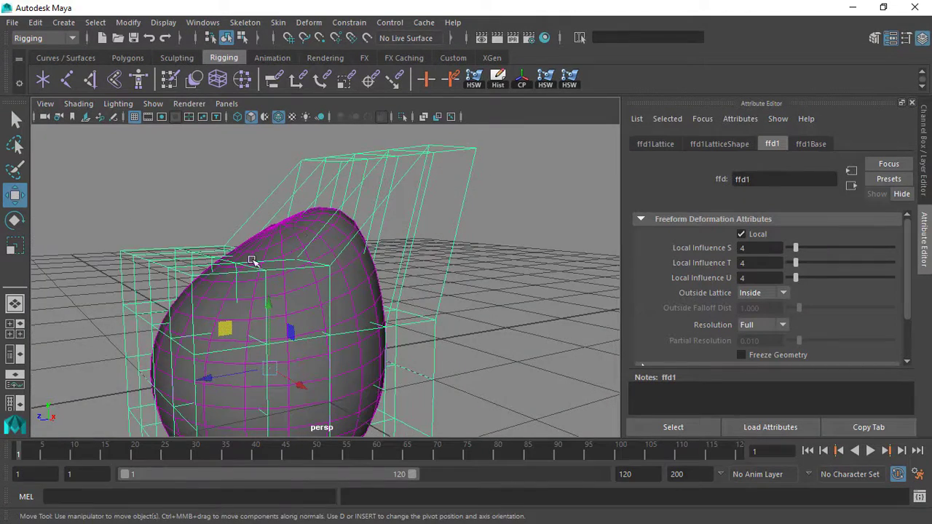
alt+drag(182, 281, 350, 271)
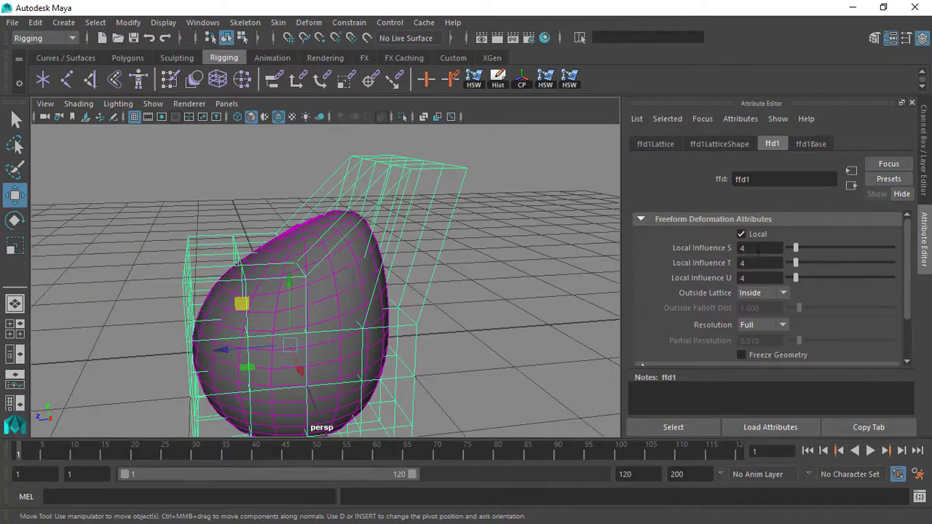
Step: Try lower Local Influence values of 2 and 1 on ffd1, and choose Inside for Outside Lattice
key(Tab)
key(Caps_Lock)
key(Tab)
key(Caps_Lock)
text(2)
key(Tab)
text(1)
key(Tab)
text(1)
click(766, 293)
click(763, 307)
alt+drag(486, 231, 408, 247)
Step: Restore Local Influence S, T and U of ffd1 to 4 and look around the deformed sphere
drag(768, 249, 663, 256)
text(4)
drag(762, 276, 732, 283)
text(4)
click(759, 261)
alt+drag(393, 246, 259, 304)
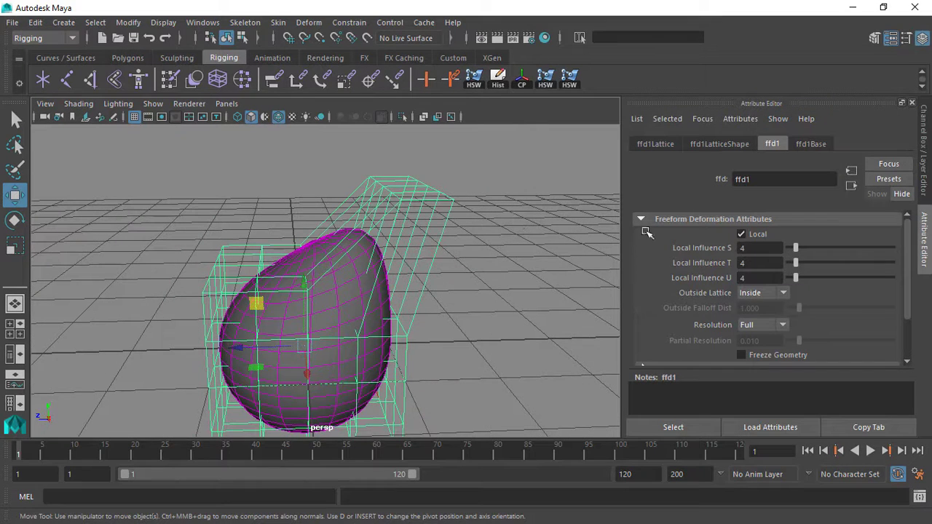
alt+drag(285, 209, 272, 260)
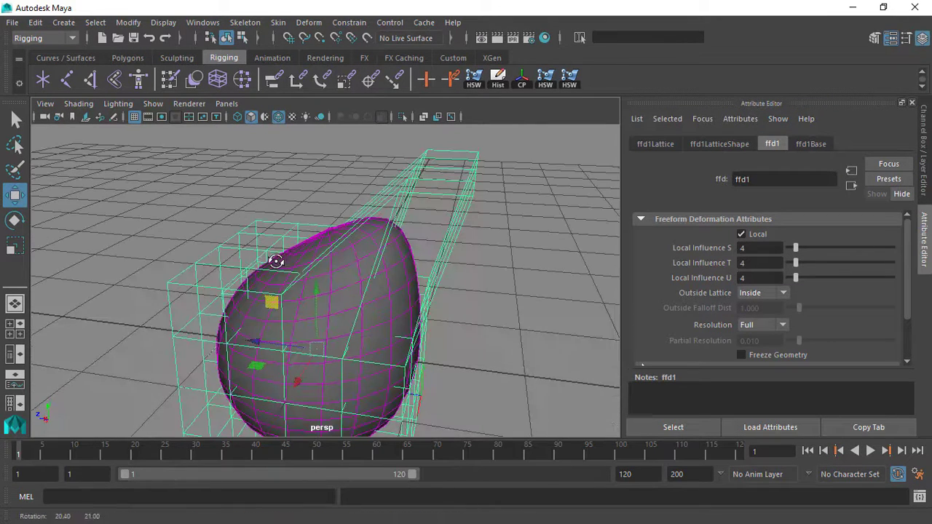
alt+drag(349, 280, 316, 214)
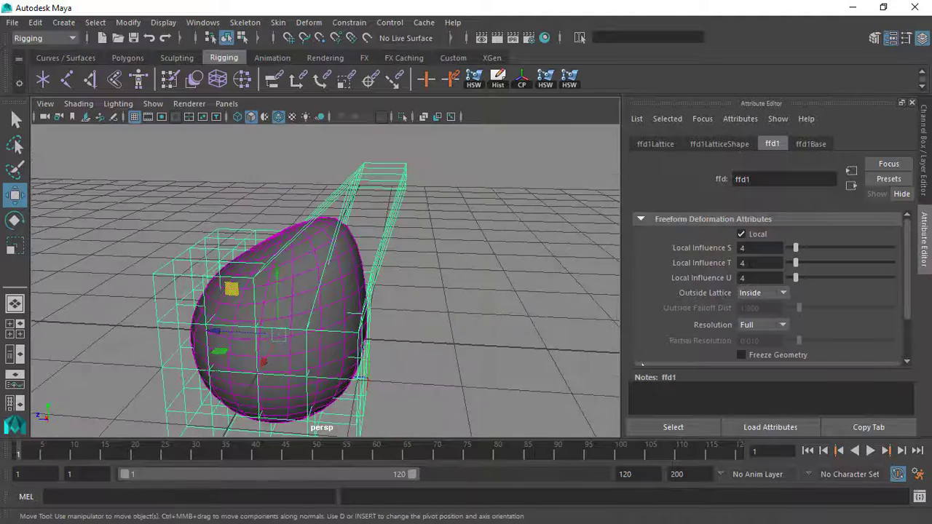
Step: Set Local Influence S, T and U of ffd1 to 2 and inspect the sharper peak up close
alt+drag(201, 228, 375, 249)
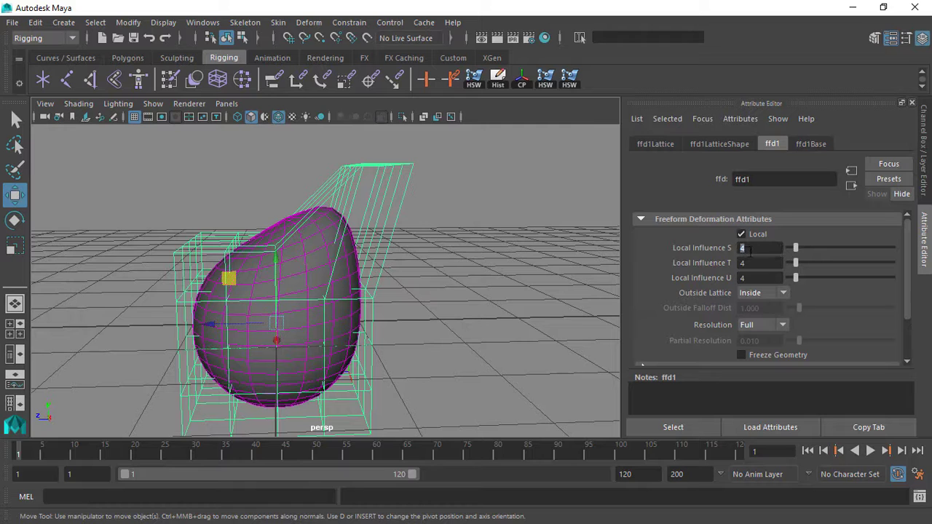
drag(755, 281, 733, 277)
text(2)
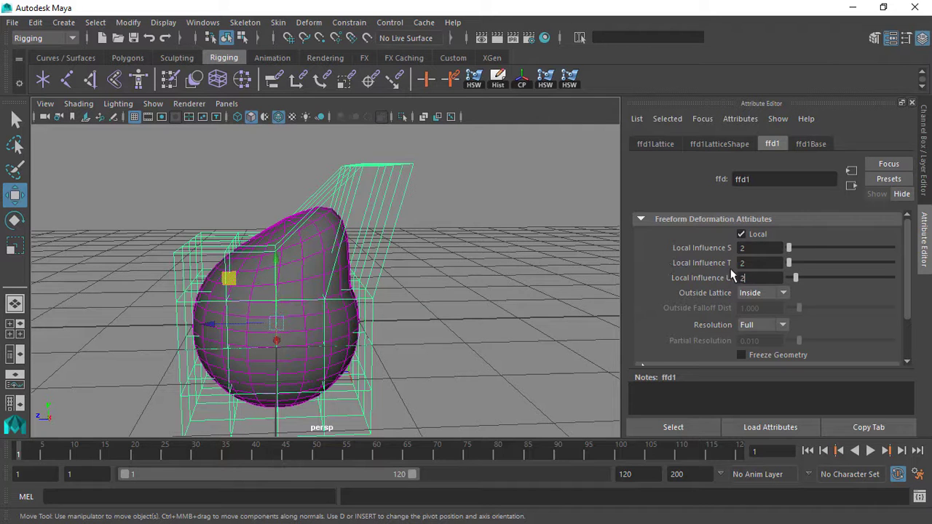
key(Return)
alt+drag(331, 198, 301, 222)
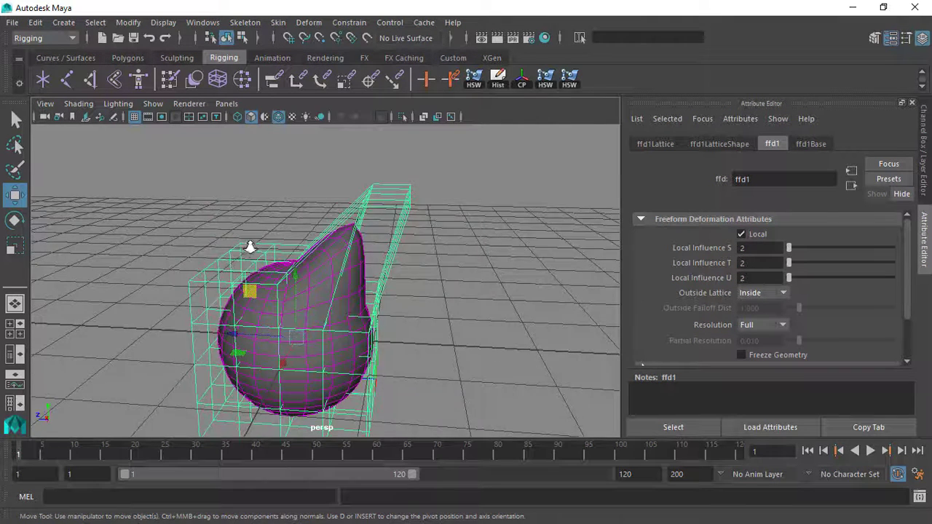
alt+right_drag(250, 246, 324, 294)
alt+right_drag(351, 217, 359, 237)
alt+drag(360, 247, 324, 233)
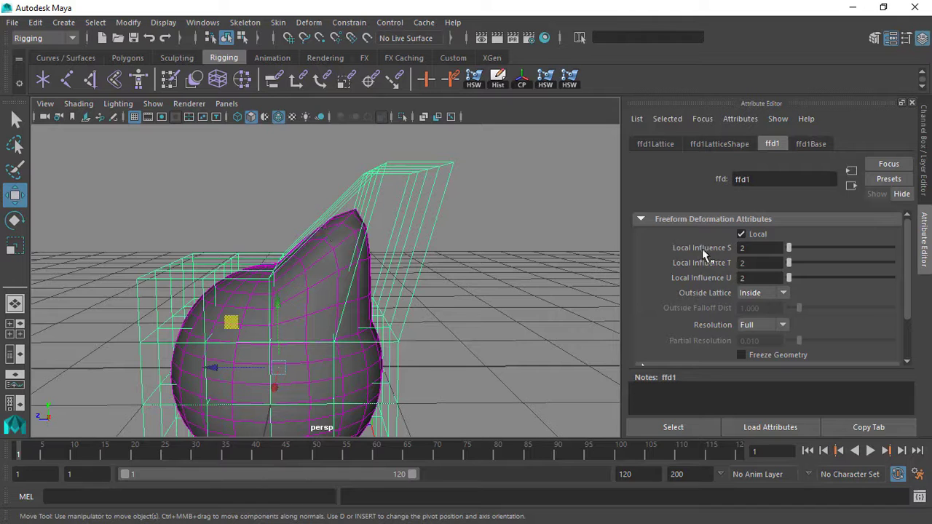
Step: Set Local Influence S, T and U of ffd1 to 5 and inspect the sphere and cage from all sides
text(5)
key(Tab)
text(5)
key(Return)
alt+right_drag(351, 242, 330, 245)
alt+drag(330, 245, 354, 246)
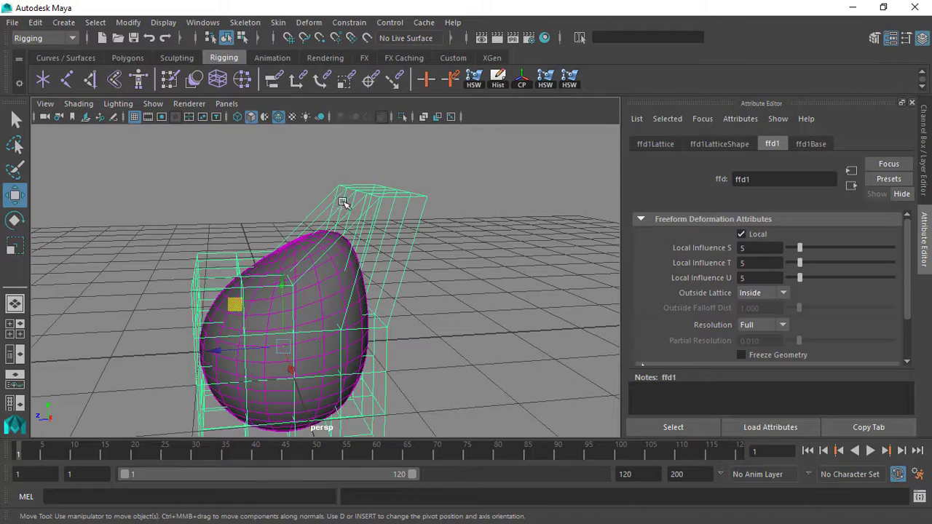
alt+drag(292, 254, 560, 217)
alt+drag(304, 289, 335, 264)
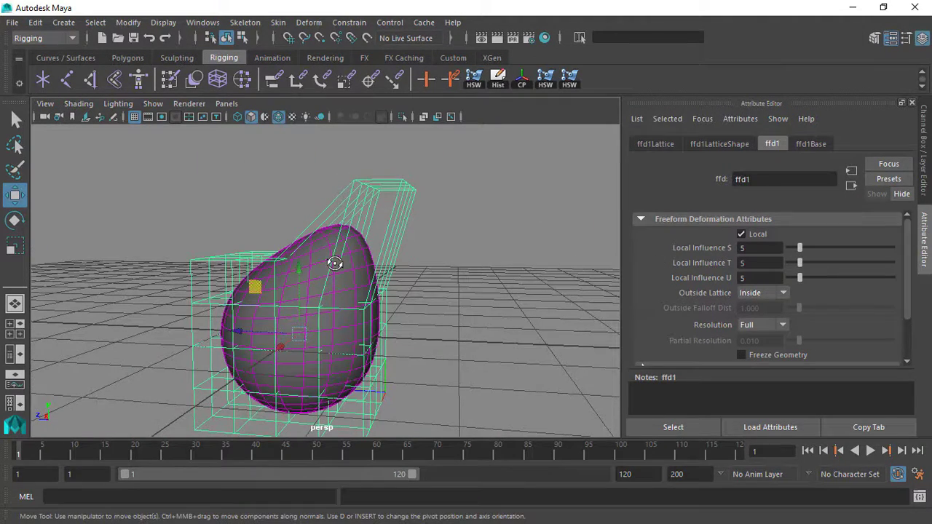
alt+drag(437, 255, 311, 287)
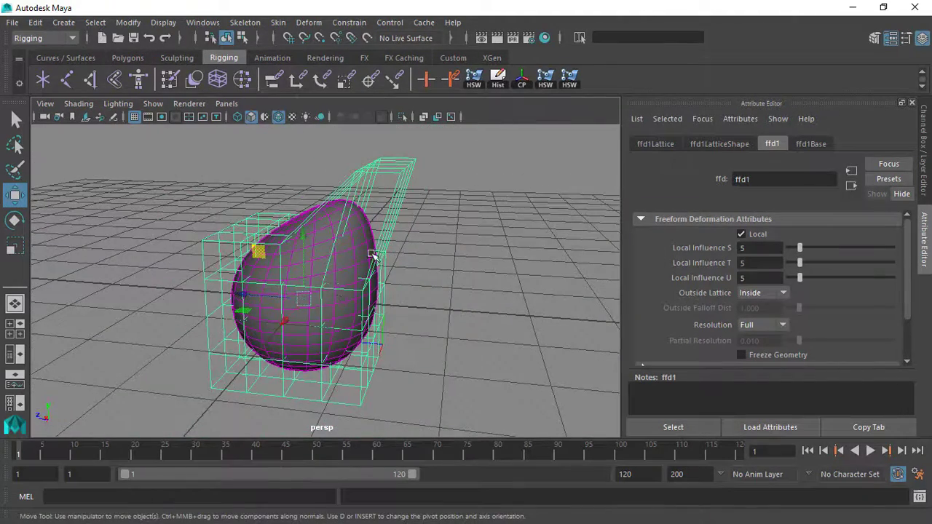
Step: Select the sphere, try moving it around through the lattice cage, and undo the moves and the selection
key(ctrl+a)
alt+drag(464, 292, 485, 285)
alt+right_drag(485, 285, 520, 284)
alt+drag(520, 284, 396, 252)
click(366, 221)
scroll(394, 241, down, 1)
drag(294, 272, 292, 228)
drag(294, 329, 285, 294)
drag(319, 249, 319, 221)
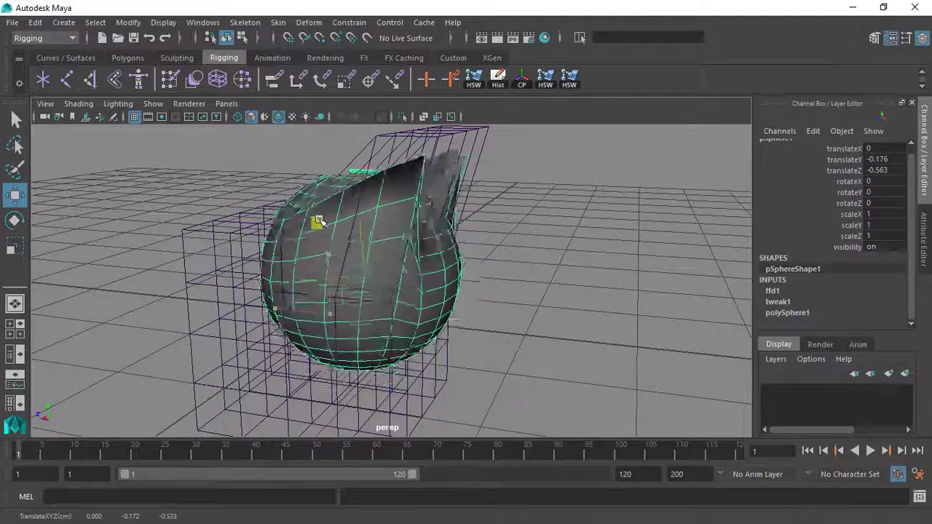
drag(294, 334, 293, 283)
key(ctrl+z)
key(ctrl+z)
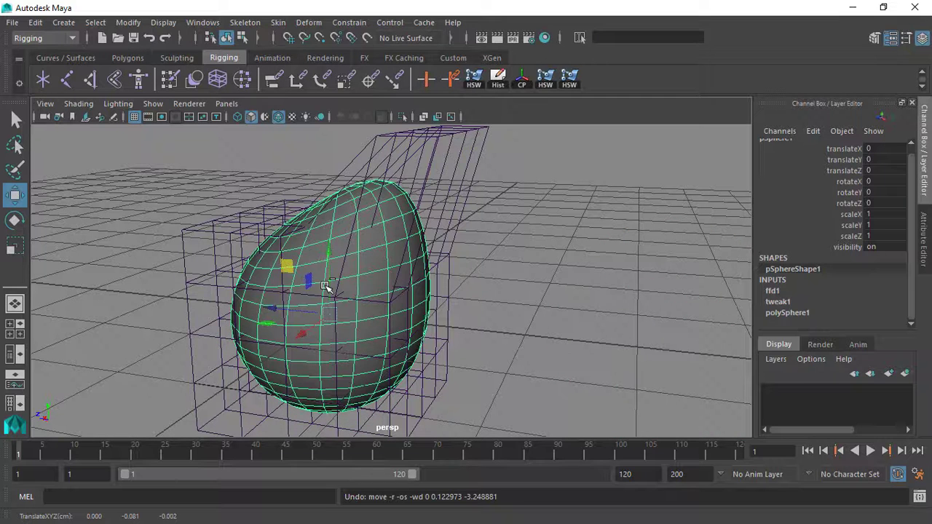
key(ctrl+z)
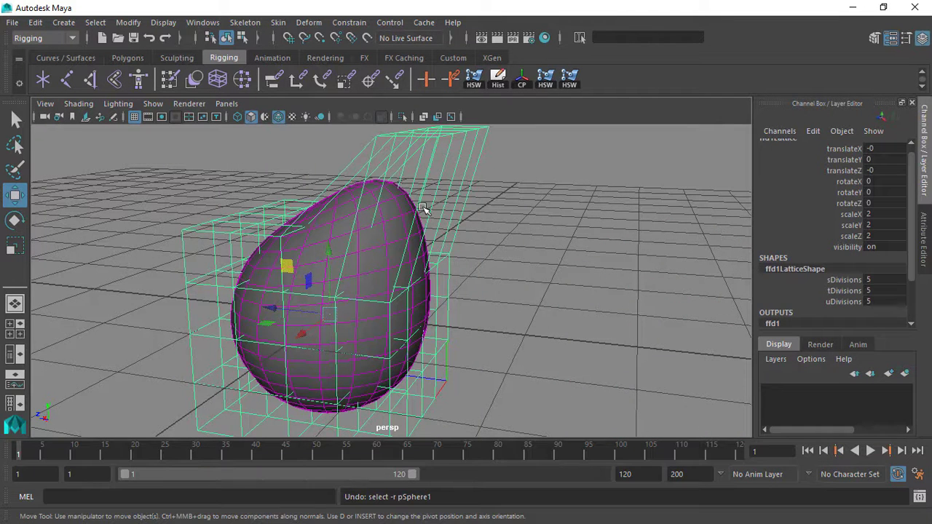
Step: Check the Outside Lattice options of ffd1, select the sphere and move it sideways out of the lattice cage
key(ctrl+a)
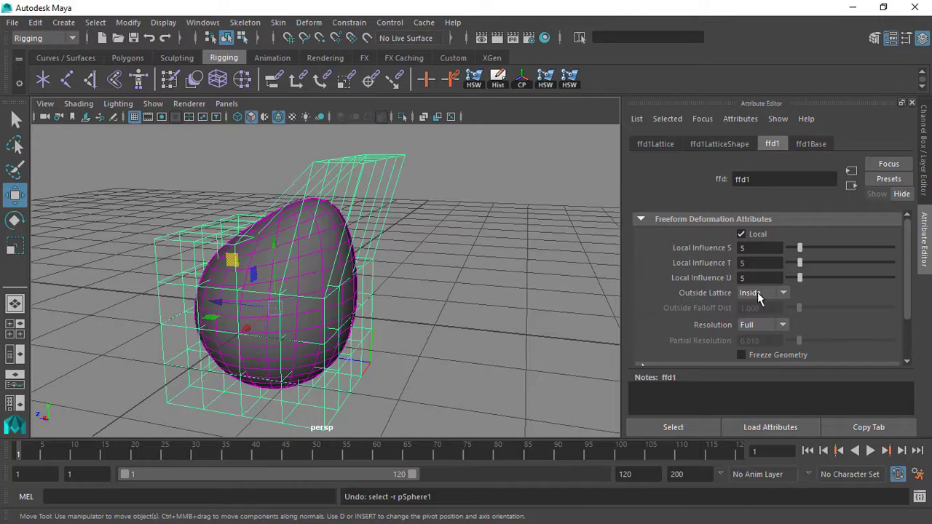
click(776, 293)
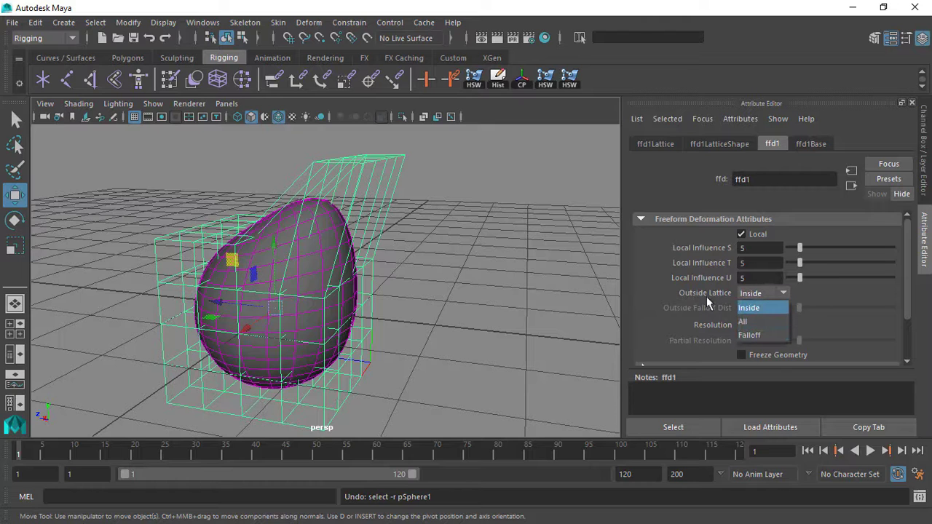
click(412, 260)
click(291, 265)
drag(244, 266, 421, 279)
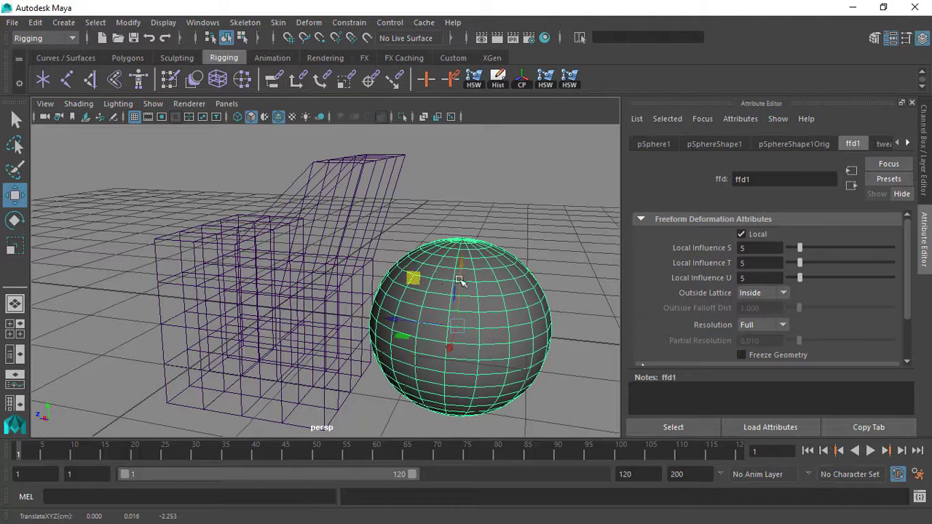
Step: Set Outside Lattice of ffd1 to All and inspect the sphere beside the lattice cage
click(754, 293)
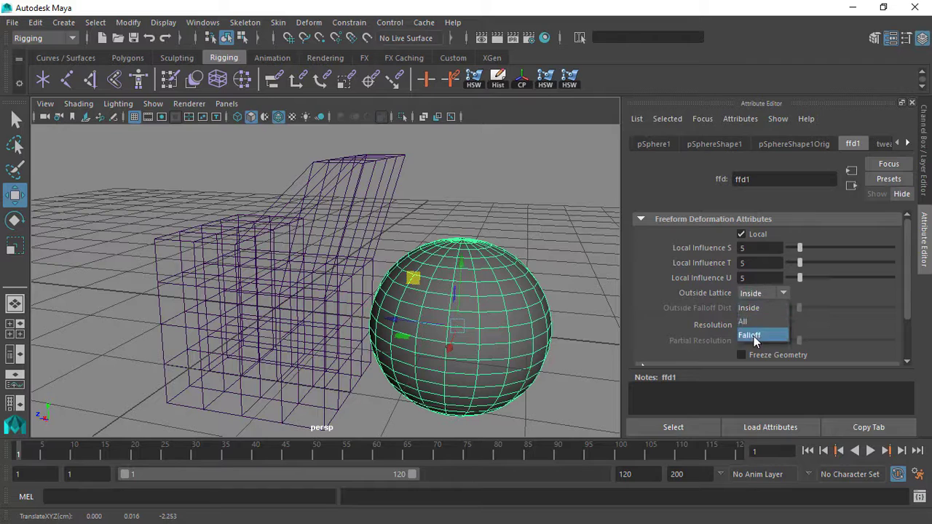
click(756, 322)
alt+drag(599, 283, 472, 206)
Step: Switch Outside Lattice to Falloff, set Outside Falloff Dist to about 0.795 and move the sphere farther from the cage
click(771, 293)
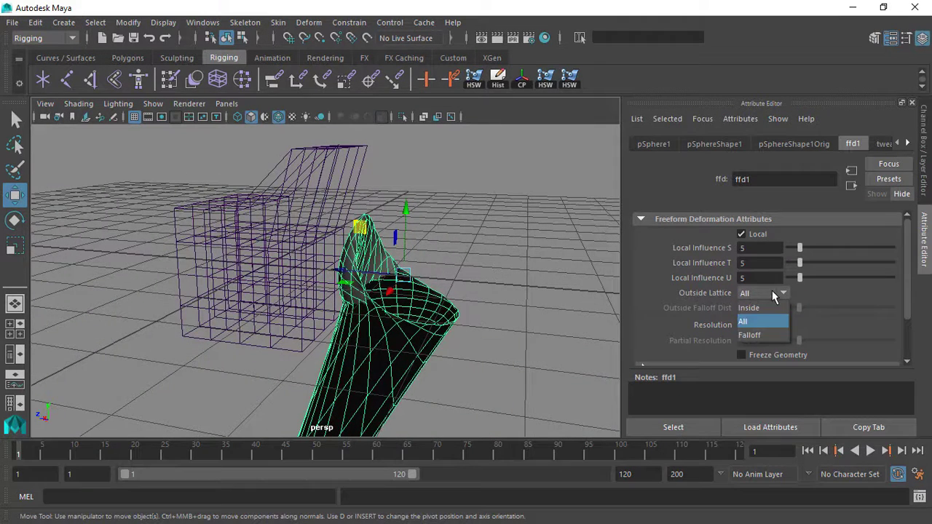
click(758, 331)
click(757, 325)
click(679, 330)
drag(807, 309, 777, 320)
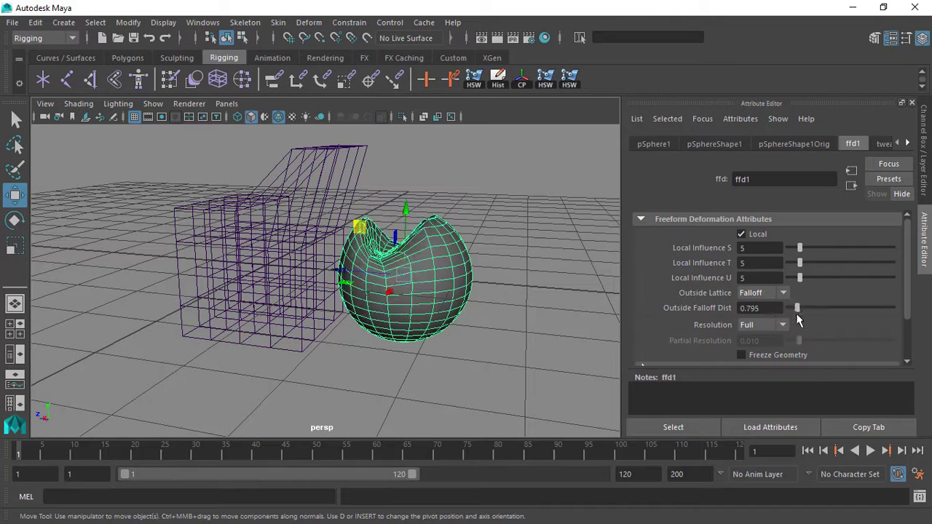
drag(362, 227, 413, 220)
Step: Move the sphere toward the cage, first with Outside Lattice set to Inside and again with it set to All
click(757, 292)
click(758, 313)
drag(412, 222, 391, 235)
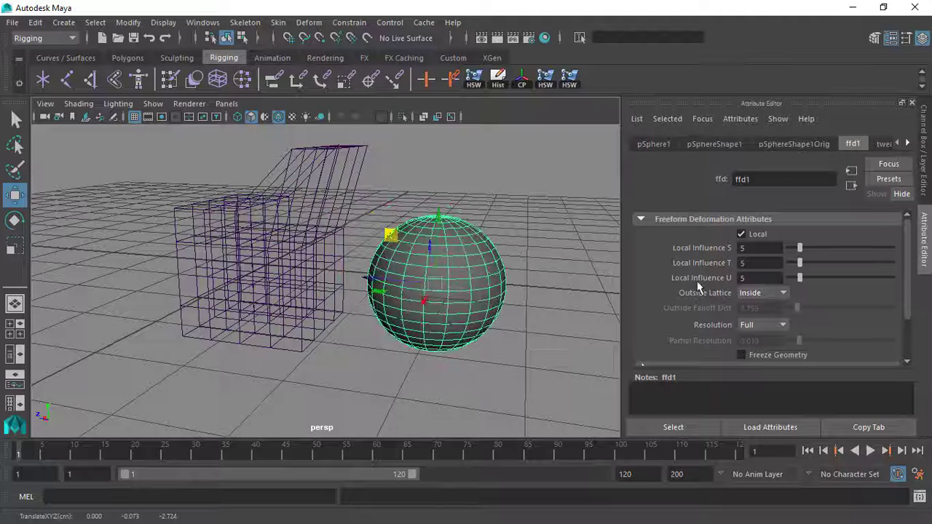
click(765, 293)
click(764, 312)
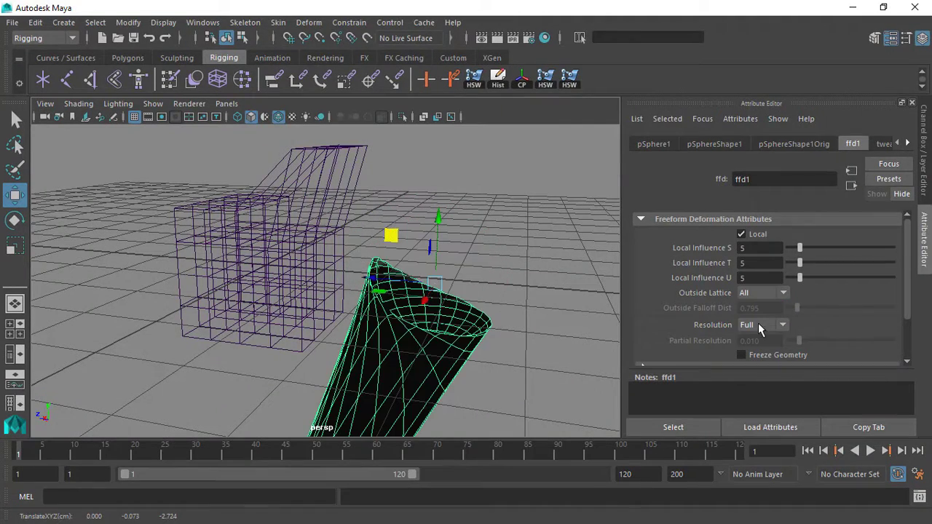
drag(390, 235, 290, 252)
Step: Undo the sphere moves and the Outside Lattice changes until the sphere is back inside the cage
key(ctrl+z)
key(ctrl+z)
key(ctrl+z)
key(ctrl+z)
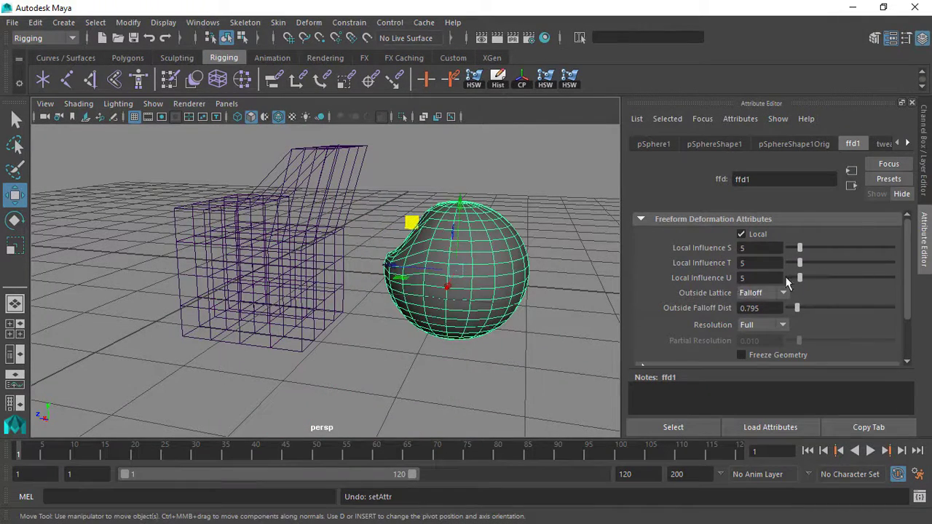
key(ctrl+z)
key(ctrl+z)
key(ctrl+z)
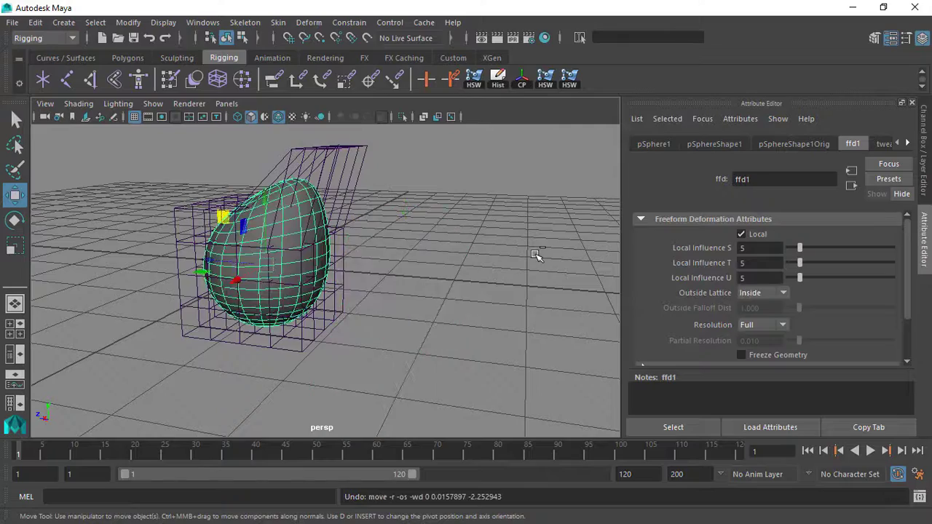
mouse_move(448, 248)
alt+mouse_down()
mouse_move(423, 235)
mouse_move(437, 256)
mouse_move(414, 231)
mouse_move(495, 241)
mouse_move(459, 243)
alt+mouse_up()
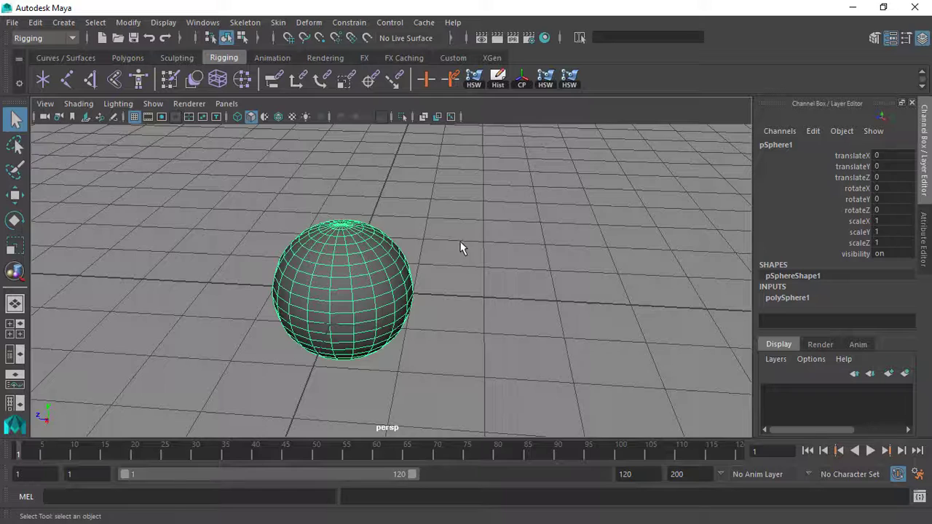
scroll(444, 244, up, 3)
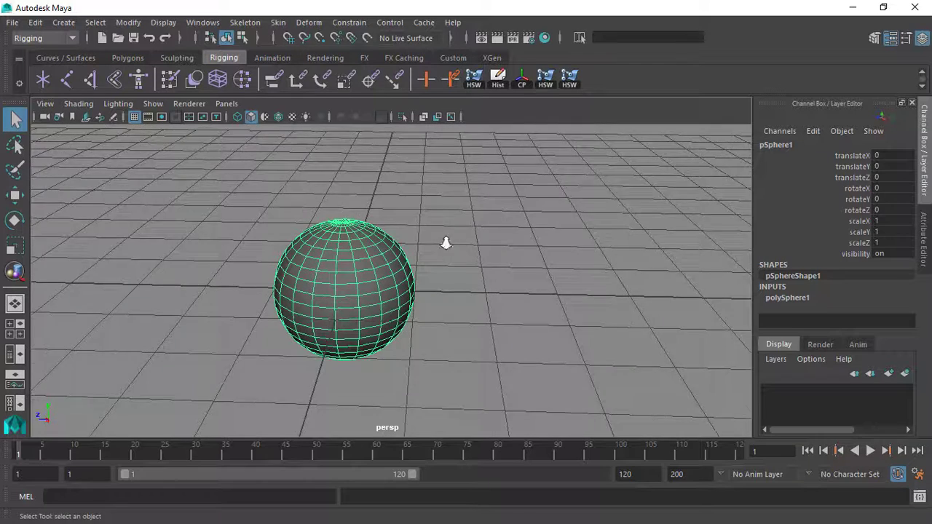
alt+drag(353, 263, 345, 255)
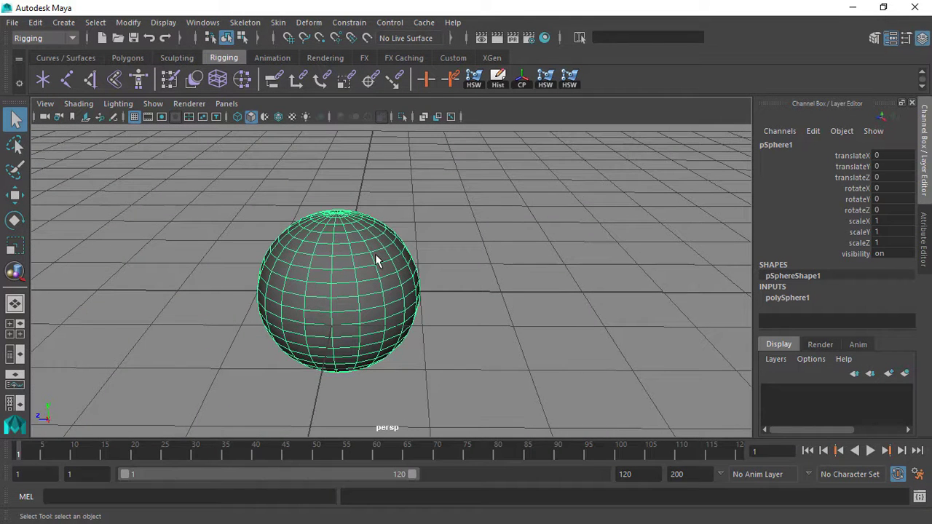
alt+drag(376, 256, 295, 251)
alt+drag(367, 224, 394, 219)
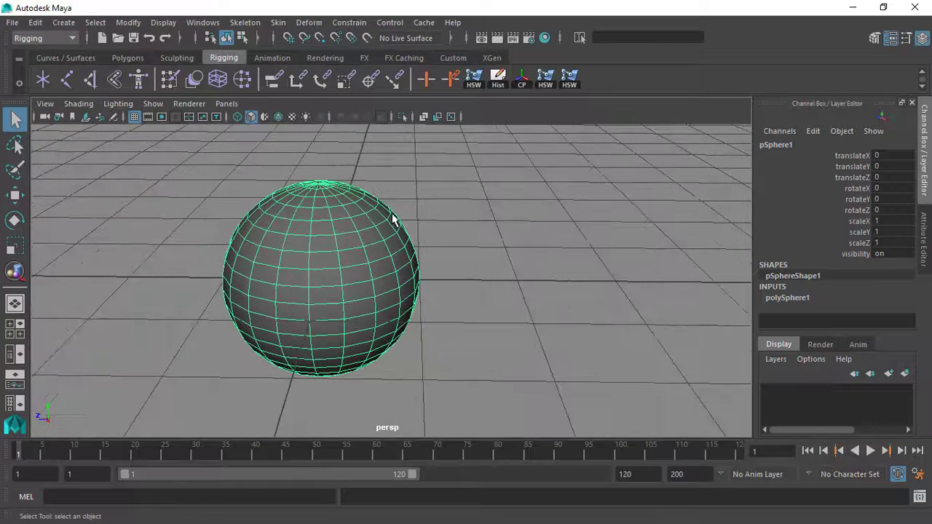
alt+drag(315, 260, 390, 210)
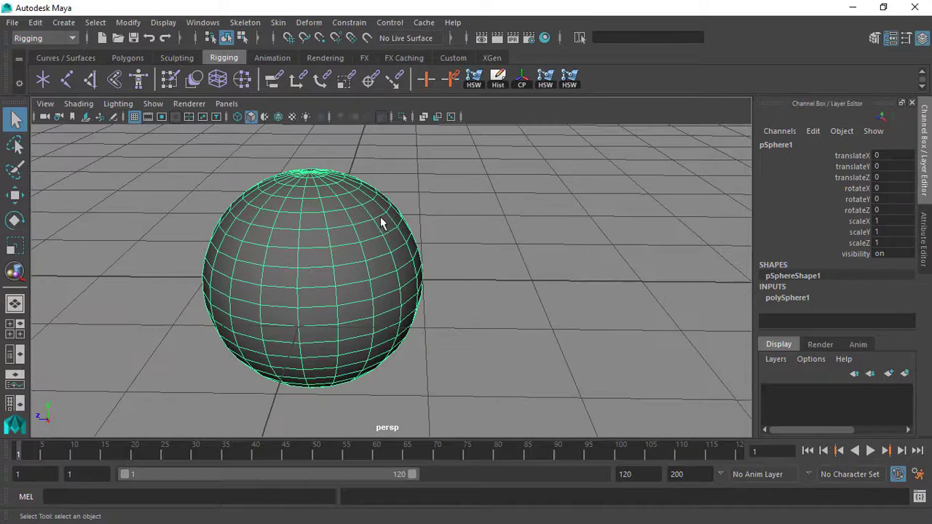
alt+drag(302, 269, 346, 262)
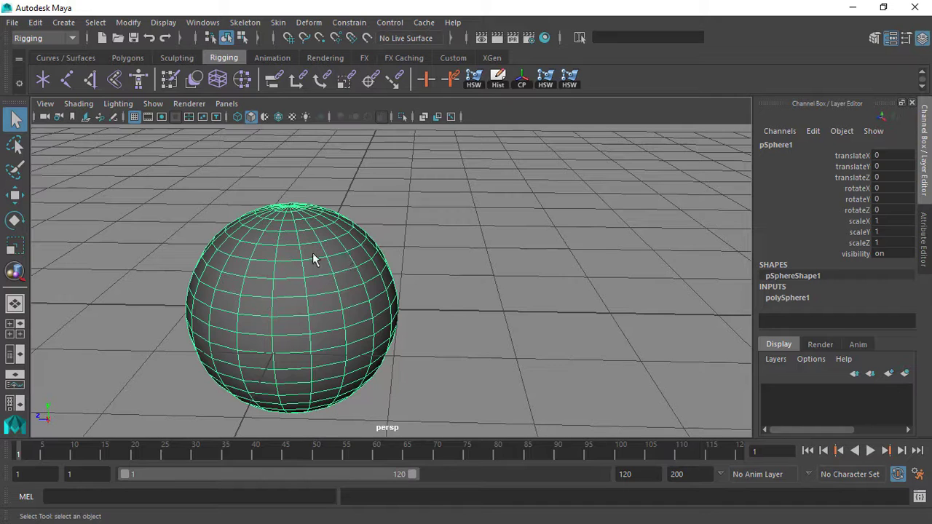
Step: Switch the sphere to face selection and select a patch of adjoining faces on its upper front
right_drag(358, 259, 325, 169)
click(339, 260)
shift+click(318, 269)
shift+click(323, 283)
shift+click(348, 282)
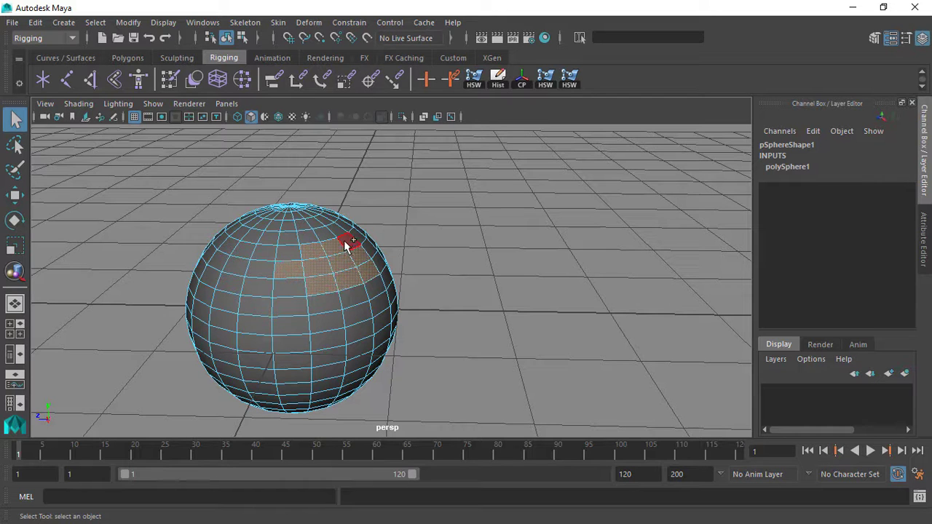
shift+click(295, 254)
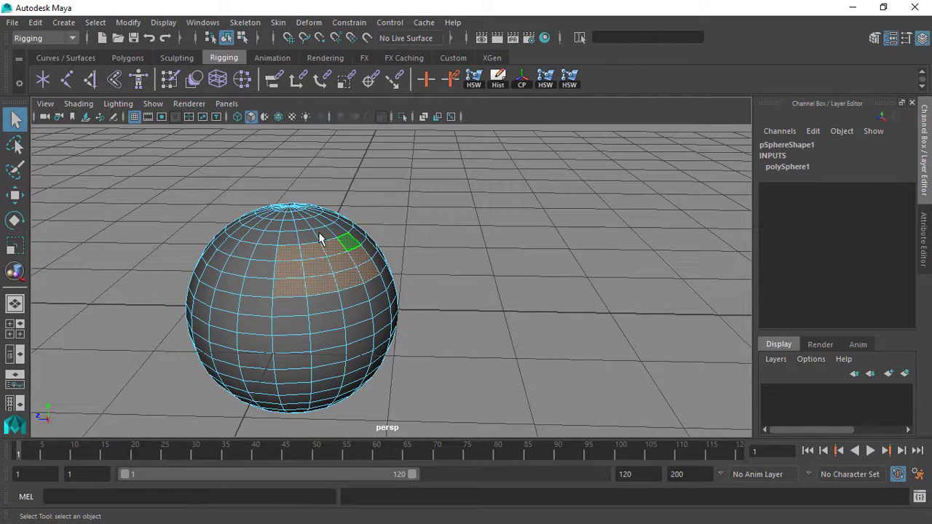
Step: Convert the selected face patch to a vertex selection and check the selected vertices
scroll(314, 246, up, 2)
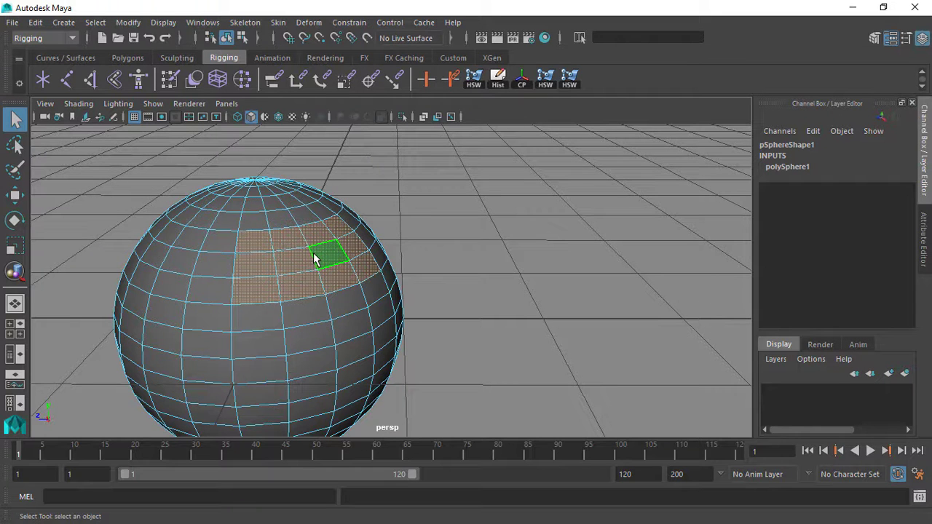
ctrl+right_click(314, 248)
ctrl+right_drag(315, 248, 222, 246)
alt+drag(308, 267, 373, 274)
scroll(373, 274, down, 2)
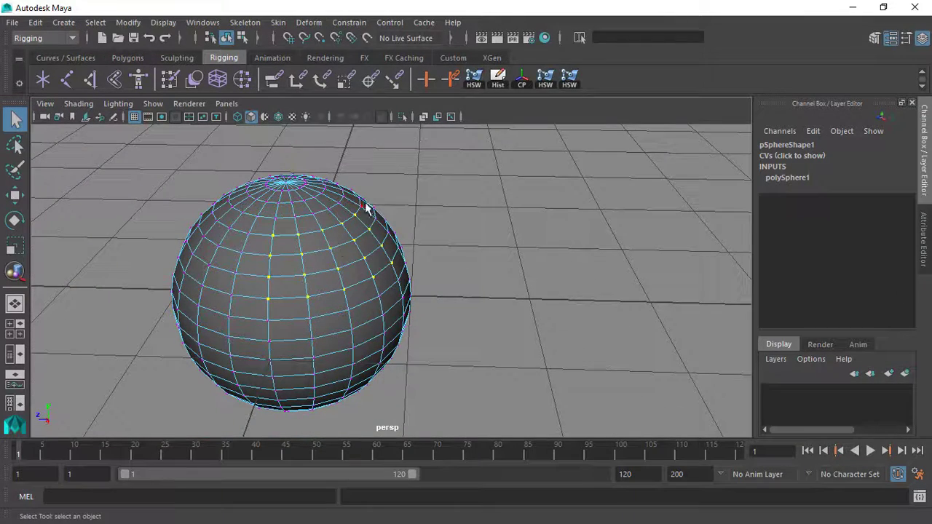
Step: Create a Lattice deformer on the selected vertices and turn on wireframe on shaded display
click(309, 23)
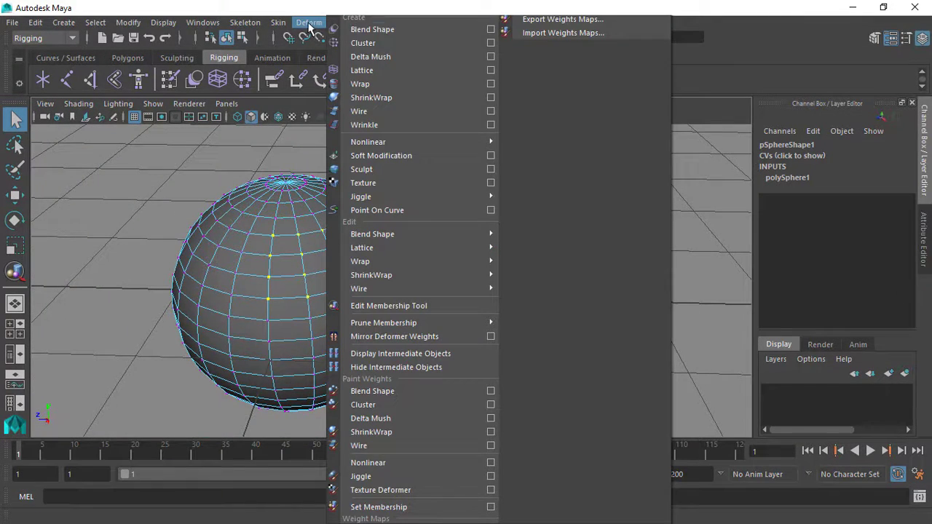
click(418, 70)
alt+drag(387, 213, 413, 223)
alt+right_drag(413, 223, 489, 228)
alt+middle_drag(419, 220, 375, 199)
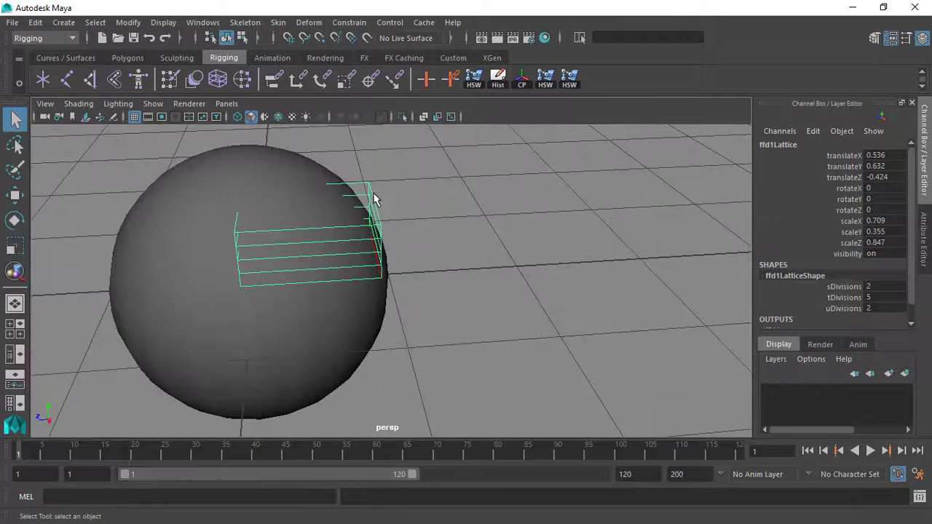
click(278, 118)
alt+drag(446, 304, 377, 253)
Step: Switch to component selection and select the lattice points at the outer end of the cage
right_drag(356, 199, 352, 131)
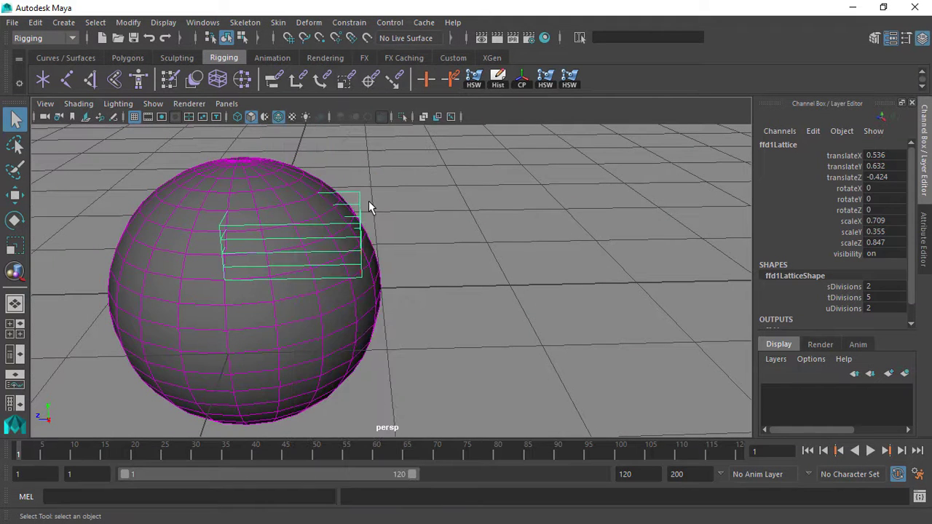
key(F8)
drag(379, 180, 352, 301)
alt+middle_drag(389, 290, 395, 323)
alt+drag(395, 328, 401, 318)
Step: Move the selected lattice points up and away from the sphere to stretch out the covered patch
key(w)
drag(337, 220, 411, 135)
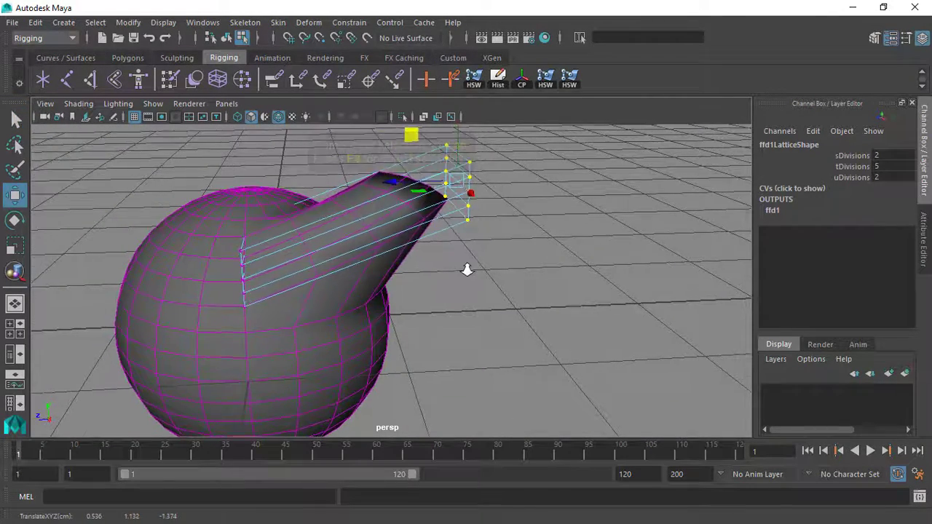
alt+right_drag(467, 271, 445, 191)
alt+middle_drag(444, 191, 396, 231)
drag(348, 202, 353, 193)
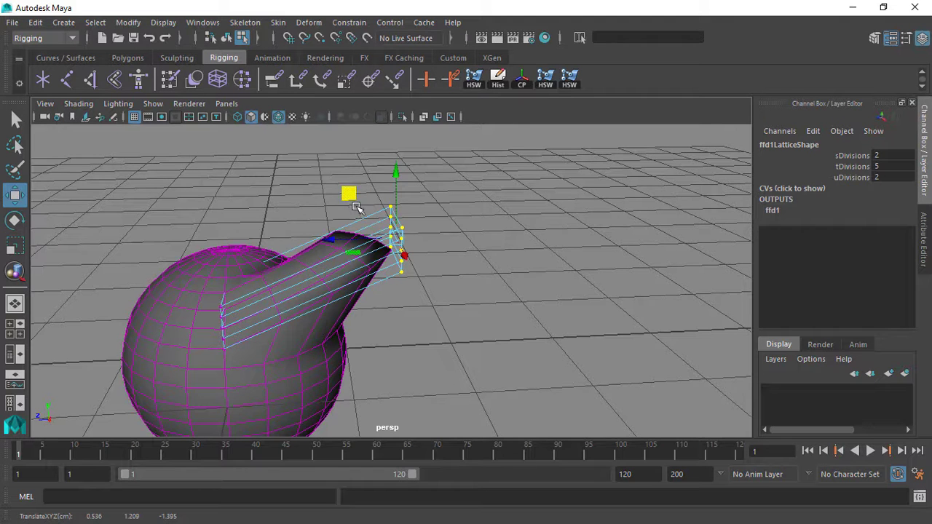
Step: Undo the lattice point moves, try pulling the points outward again, and undo back to the original cage
key(ctrl+z)
key(ctrl+z)
key(ctrl+z)
drag(335, 230, 381, 171)
key(ctrl+z)
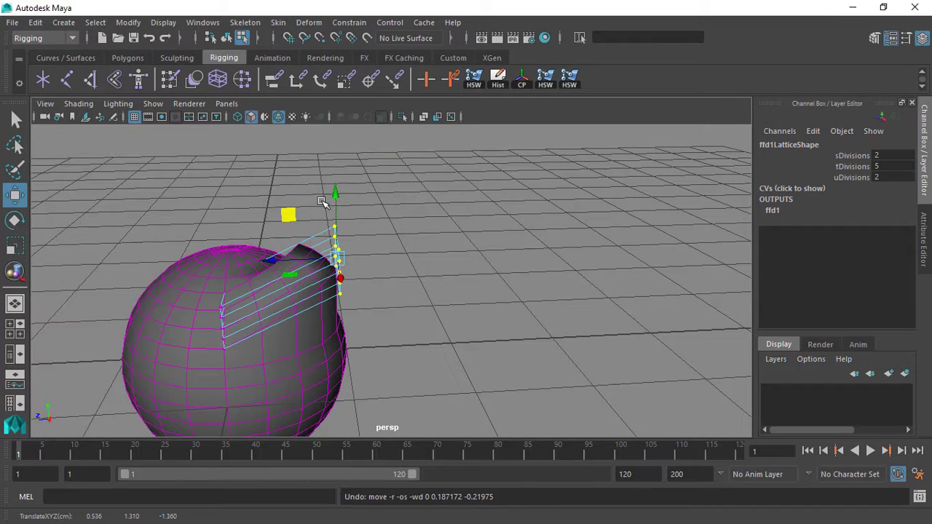
key(ctrl+z)
key(ctrl+z)
drag(286, 261, 397, 248)
key(ctrl+z)
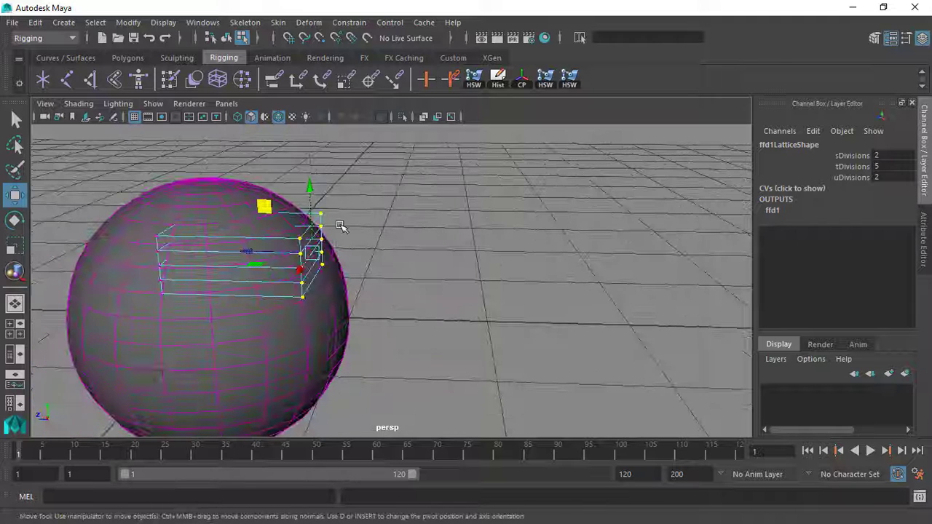
Step: Return to object selection and set sDivisions and uDivisions of the lattice to 5
key(F8)
alt+drag(316, 244, 429, 257)
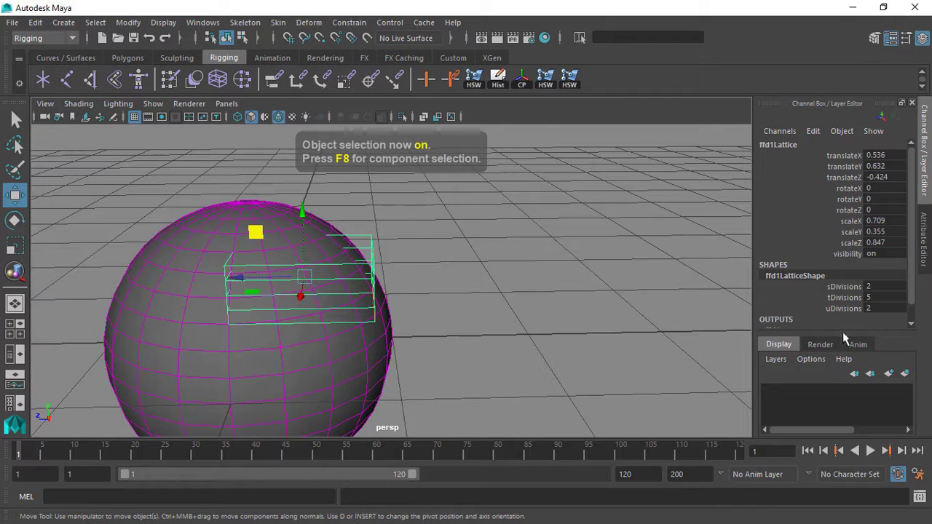
double_click(872, 286)
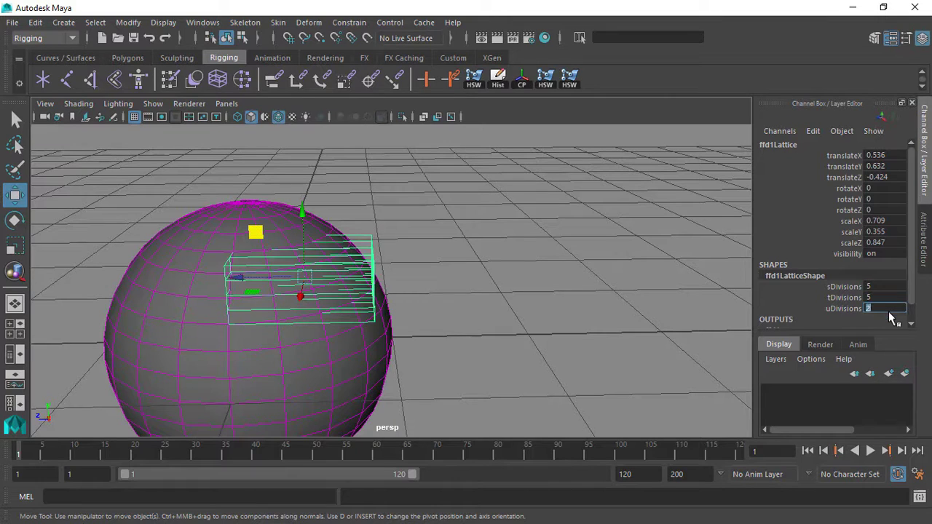
alt+drag(453, 307, 338, 236)
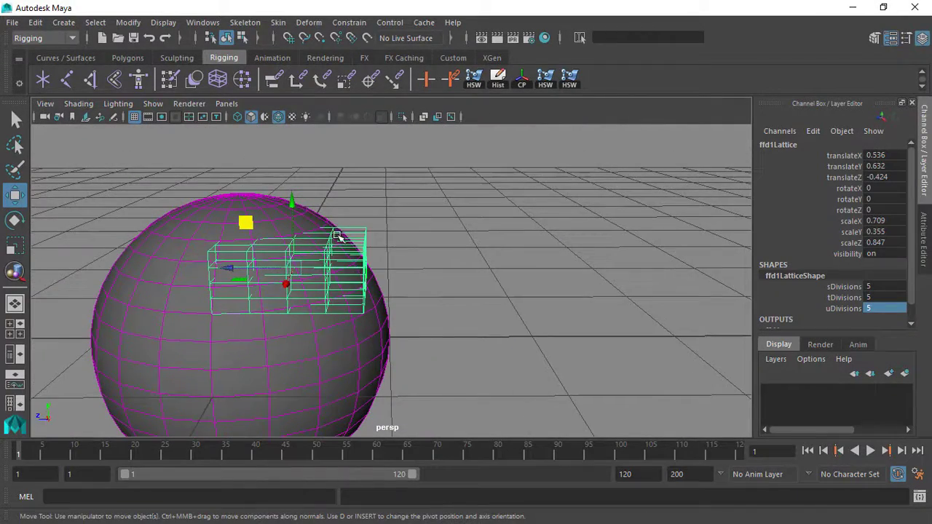
alt+drag(421, 286, 342, 253)
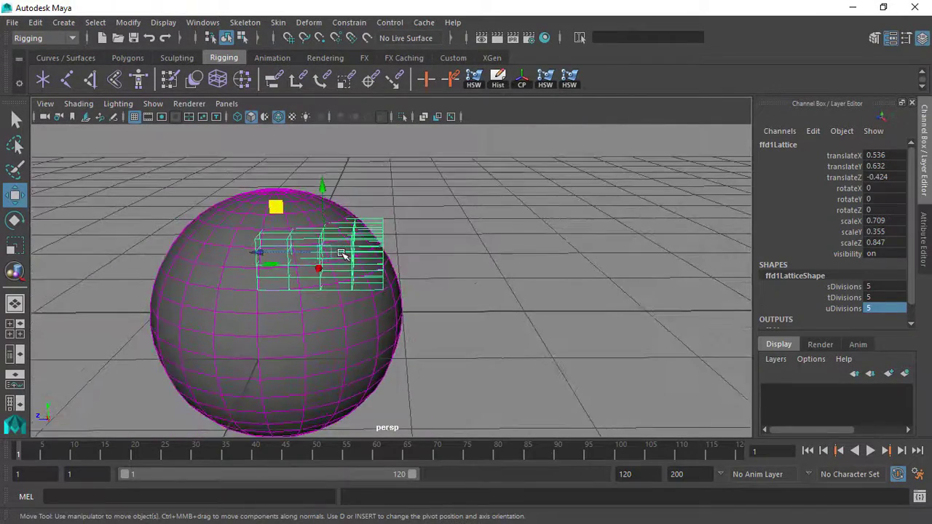
Step: Delete the lattice from the patch and select the sphere
key(Delete)
click(343, 254)
alt+drag(447, 277, 232, 246)
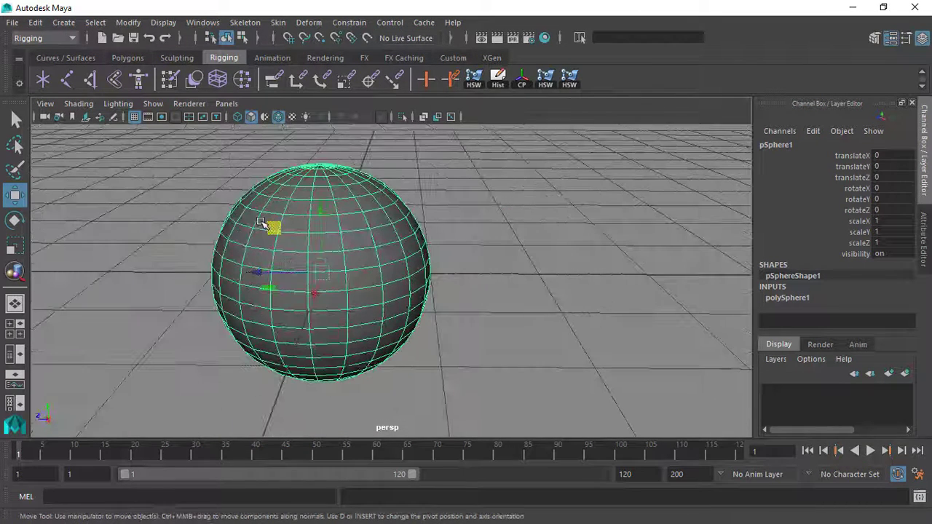
Step: Switch the sphere to face selection and select two adjoining rows of faces across its upper front
alt+drag(269, 215, 273, 227)
alt+right_drag(340, 243, 379, 172)
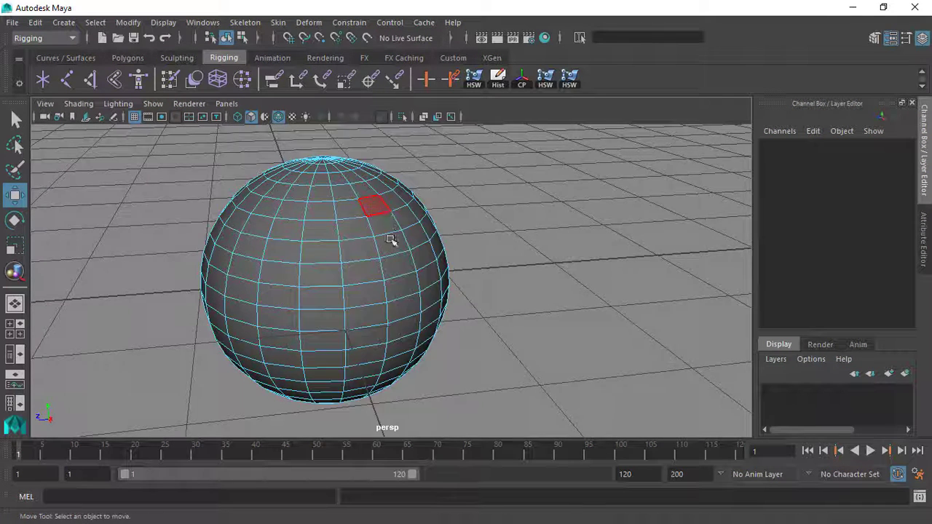
alt+drag(390, 238, 372, 237)
click(371, 232)
shift+click(375, 250)
shift+click(340, 262)
shift+click(345, 237)
shift+click(310, 262)
shift+click(281, 262)
shift+click(307, 240)
shift+click(284, 241)
shift+click(255, 241)
shift+click(244, 254)
shift+click(223, 249)
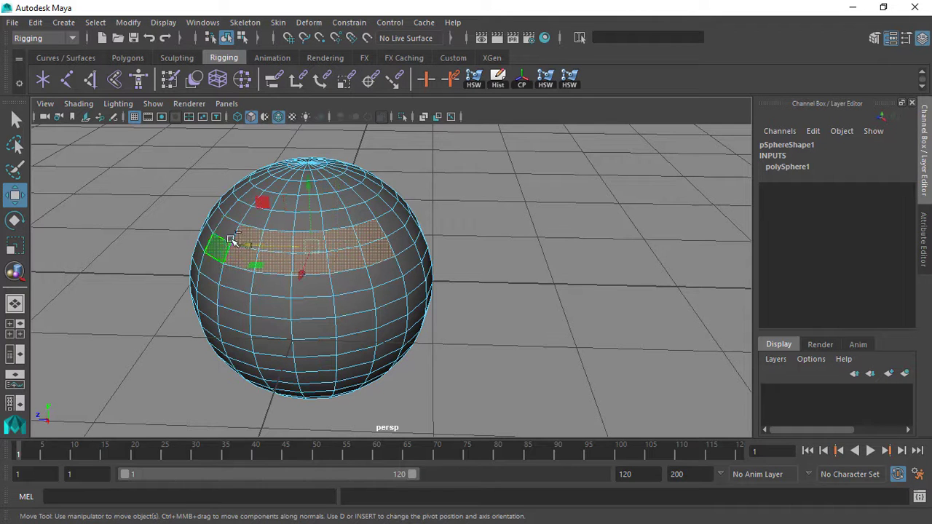
Step: Extend the two-row face selection farther around both sides of the sphere
alt+drag(266, 262, 240, 256)
shift+click(220, 254)
alt+drag(403, 264, 358, 288)
shift+click(385, 255)
shift+click(397, 269)
alt+drag(404, 270, 379, 253)
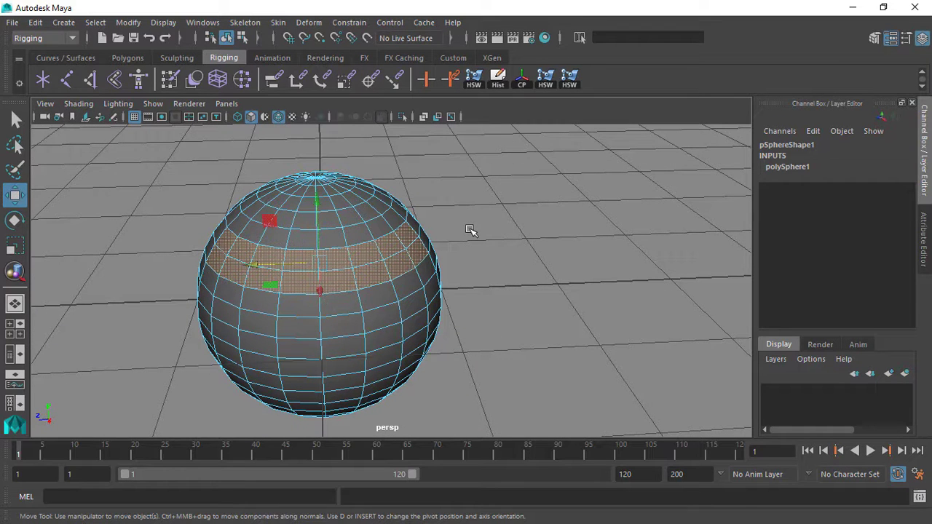
Step: Convert the two-row face selection on the sphere to vertices
alt+drag(457, 232, 290, 267)
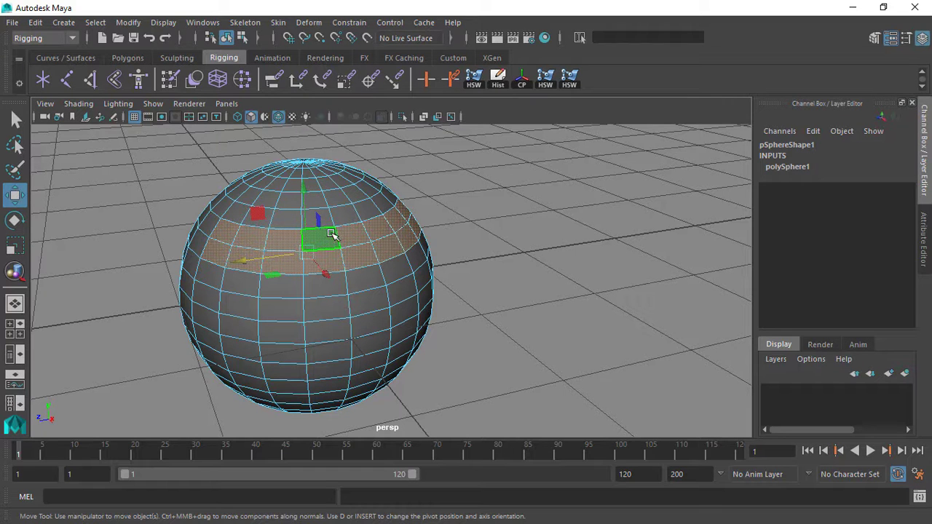
alt+drag(329, 234, 397, 292)
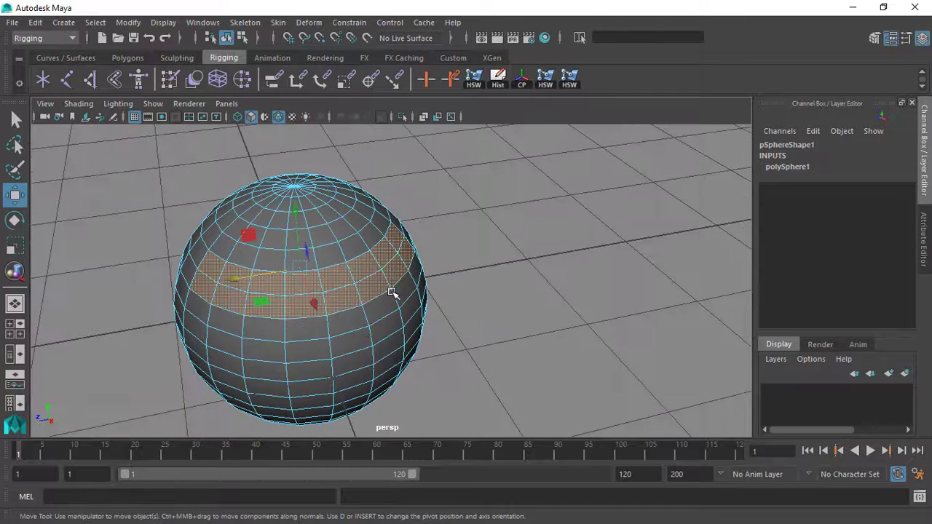
ctrl+right_click(380, 259)
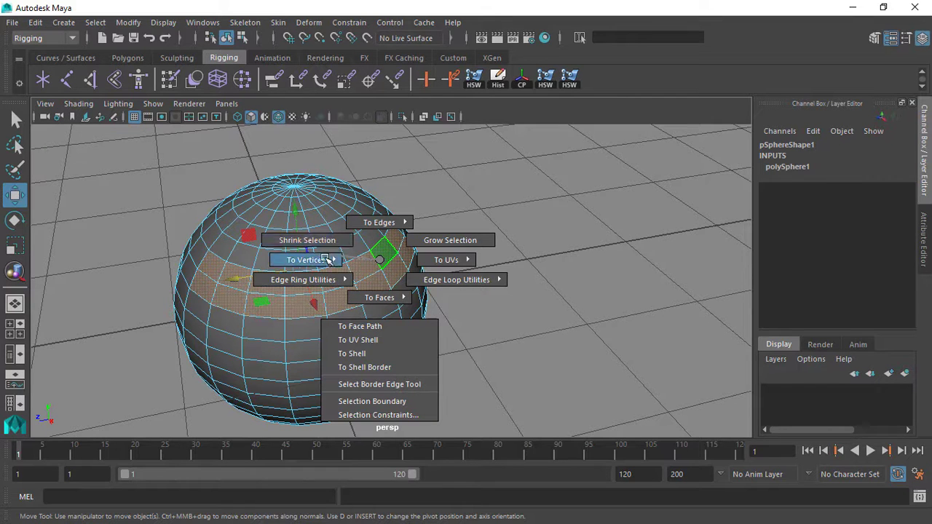
mouse_move(319, 260)
click(270, 263)
alt+drag(271, 264, 332, 274)
alt+drag(337, 223, 366, 239)
Step: Try applying a lattice deformer to the selected vertices, and undo it
click(300, 24)
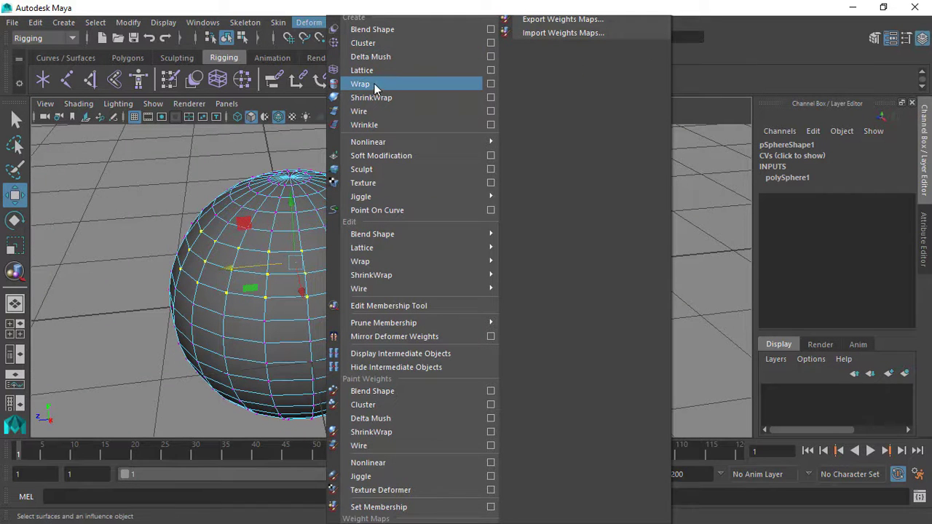
click(397, 69)
alt+drag(442, 261, 352, 238)
key(ctrl+z)
click(309, 234)
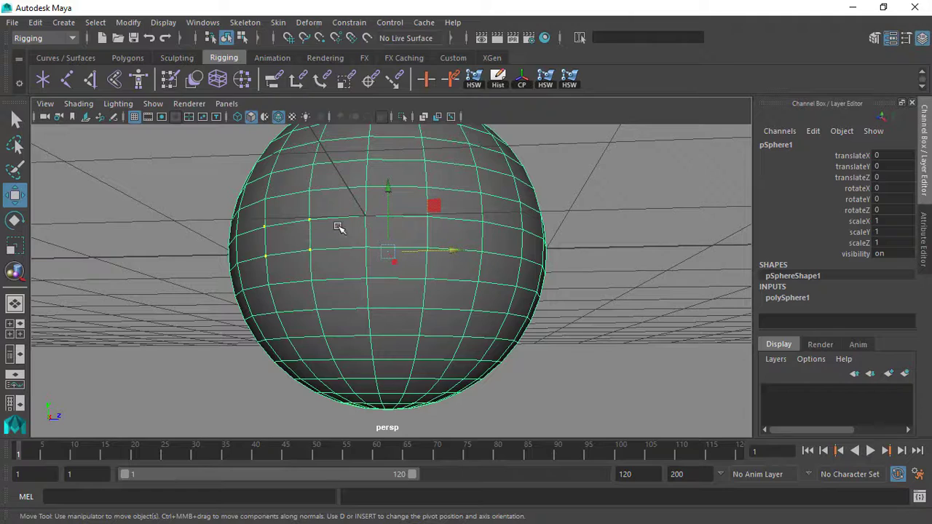
Step: Switch the sphere back to face selection and select a two-row band of faces across its upper front
click(615, 256)
alt+drag(597, 259, 277, 248)
scroll(389, 271, down, 4)
click(377, 241)
alt+drag(378, 241, 309, 235)
right_drag(309, 235, 306, 173)
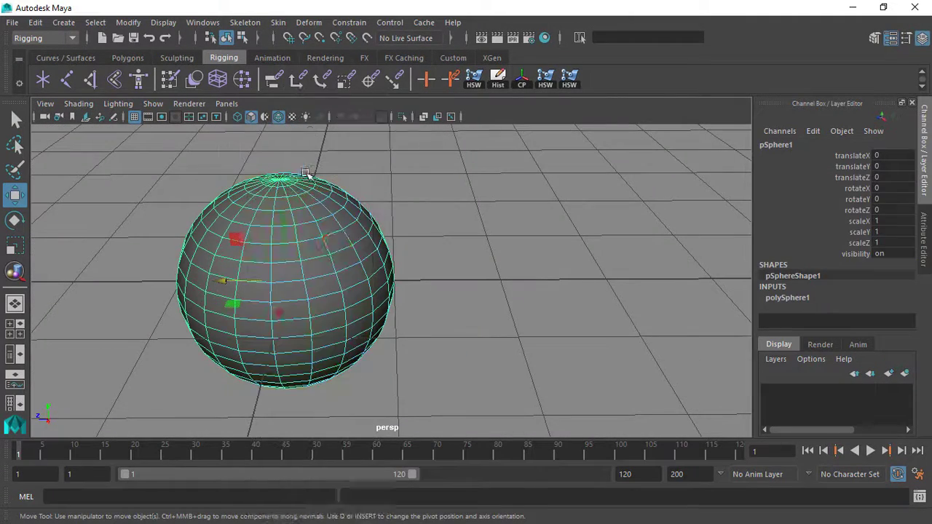
click(343, 266)
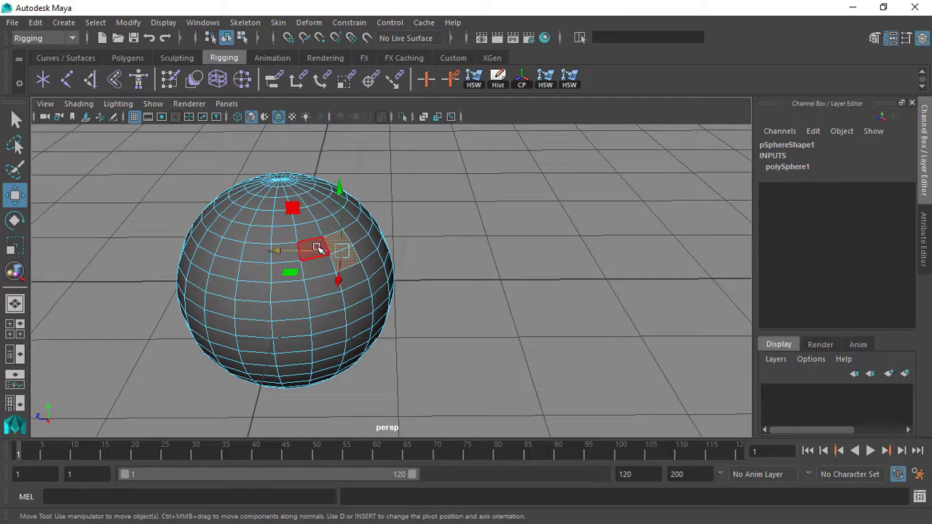
key(q)
shift+click(316, 270)
shift+click(284, 268)
shift+click(287, 255)
shift+click(260, 255)
shift+click(262, 272)
shift+click(233, 261)
shift+click(227, 251)
shift+click(210, 245)
shift+click(207, 264)
alt+drag(252, 269, 281, 278)
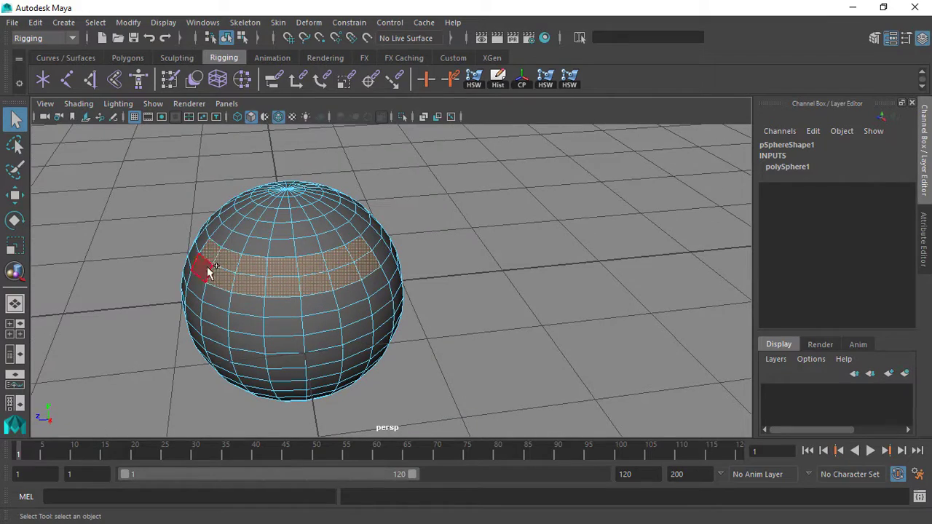
Step: Convert the selected band of faces to vertices and apply a lattice deformer to those vertices
alt+drag(387, 259, 343, 327)
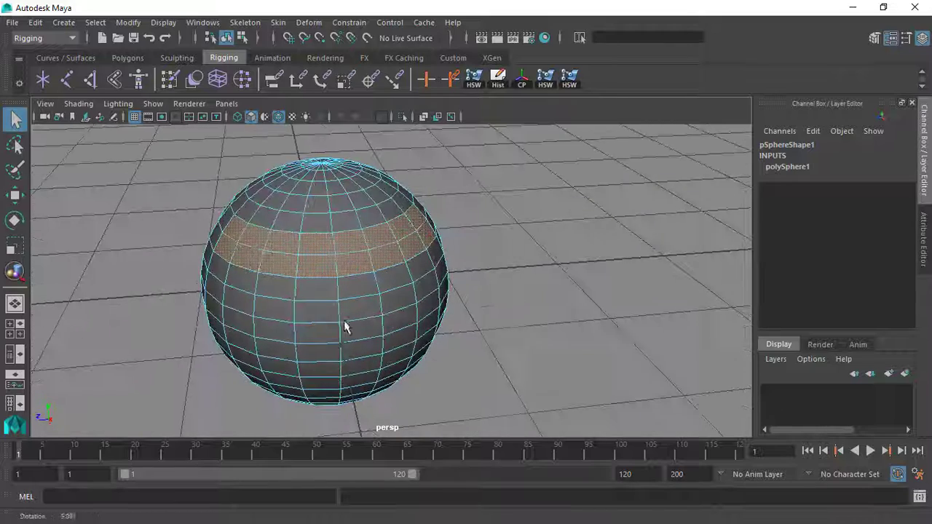
shift+right_drag(370, 245, 265, 246)
alt+drag(266, 246, 307, 230)
click(308, 22)
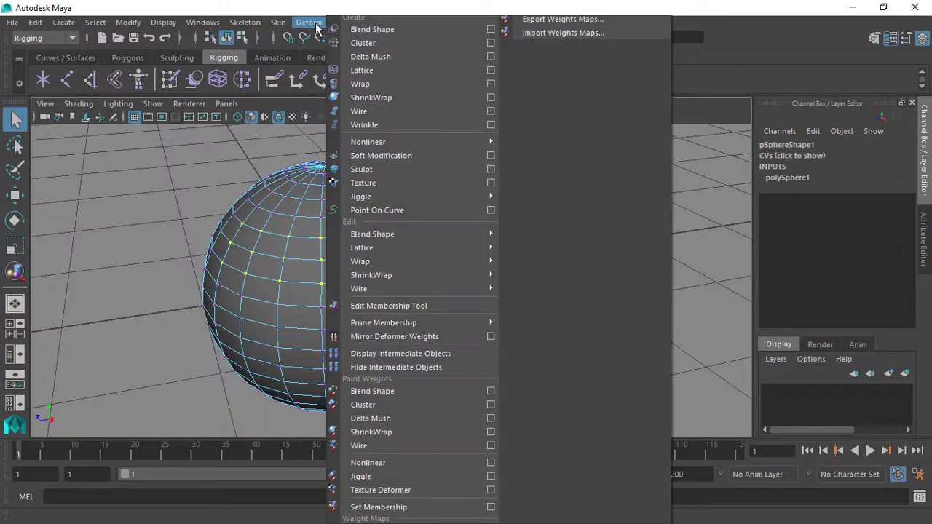
click(373, 68)
alt+drag(401, 191, 480, 228)
alt+middle_drag(480, 228, 412, 213)
scroll(302, 212, up, 2)
alt+drag(332, 284, 381, 245)
scroll(394, 232, down, 2)
alt+drag(287, 267, 340, 219)
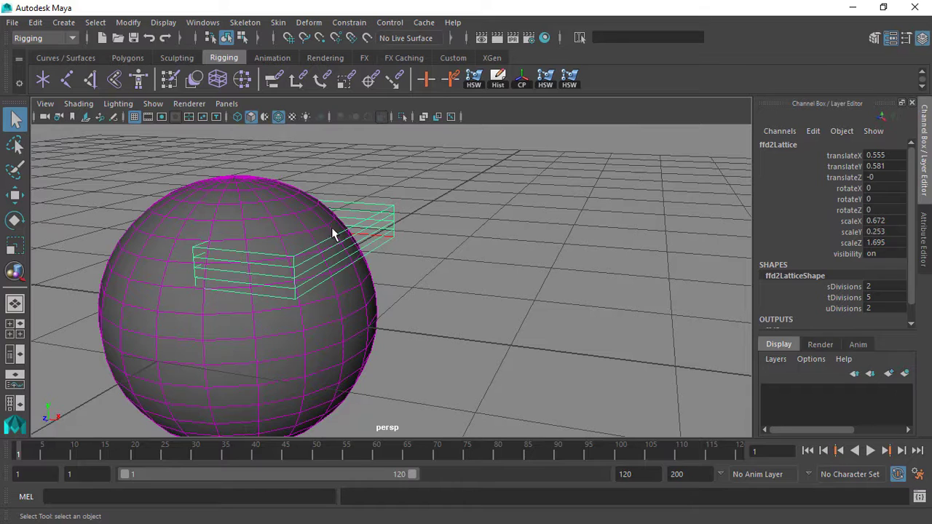
alt+drag(385, 210, 348, 237)
Step: Switch to component selection and move the lattice points at one end well above the band
key(F8)
drag(331, 271, 350, 294)
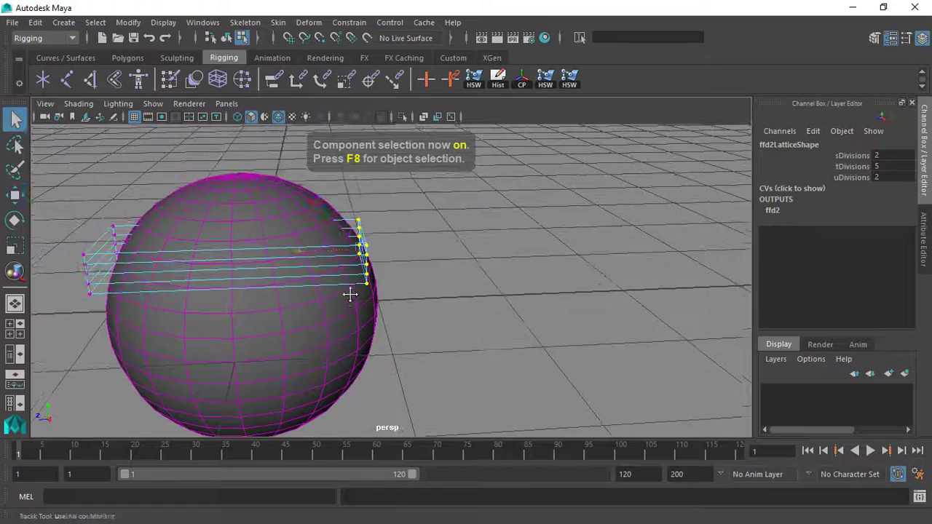
key(w)
drag(313, 204, 356, 152)
key(ctrl+z)
alt+middle_drag(375, 214, 377, 220)
mouse_move(322, 216)
mouse_down()
mouse_move(338, 139)
mouse_move(323, 218)
mouse_up()
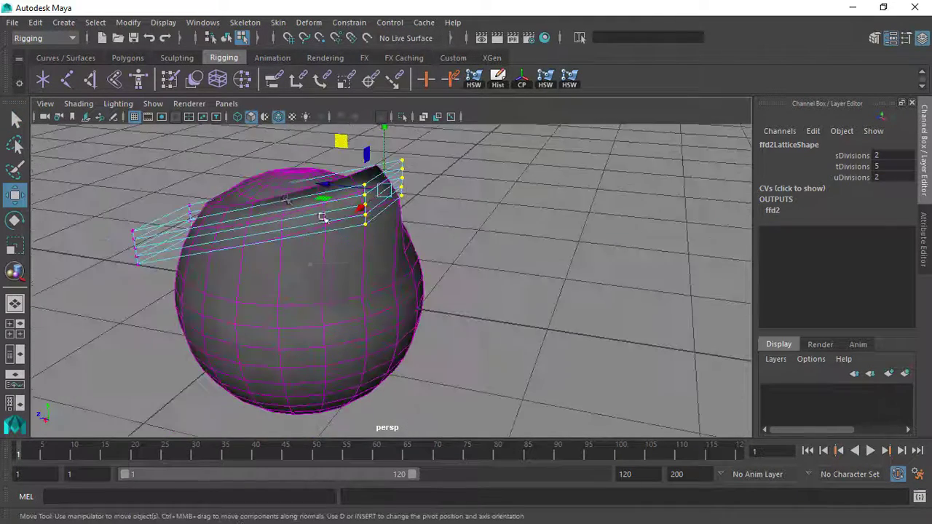
drag(340, 140, 377, 192)
mouse_move(313, 185)
mouse_down()
mouse_move(337, 145)
mouse_move(321, 163)
mouse_move(334, 149)
mouse_move(317, 155)
mouse_move(318, 184)
mouse_up()
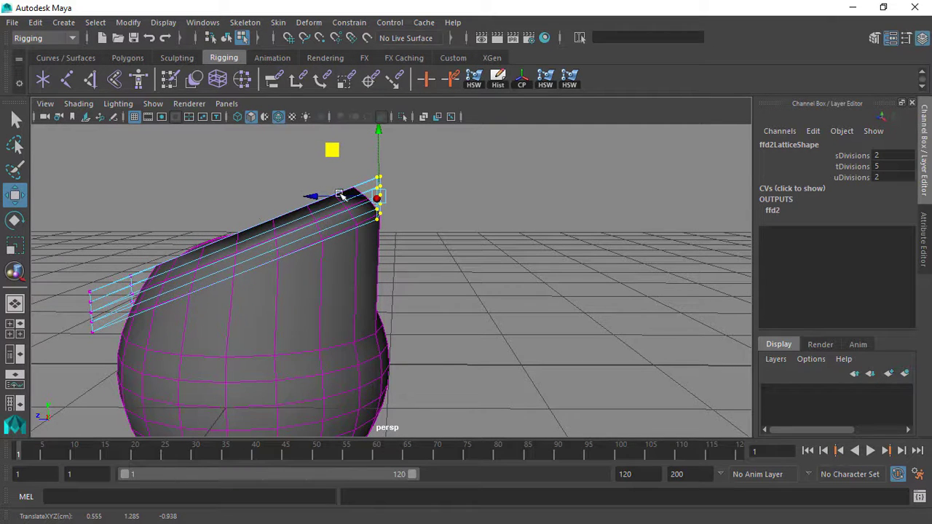
Step: Undo the moves of the lattice's end points
key(ctrl+z)
key(ctrl+z)
key(ctrl+z)
key(ctrl+z)
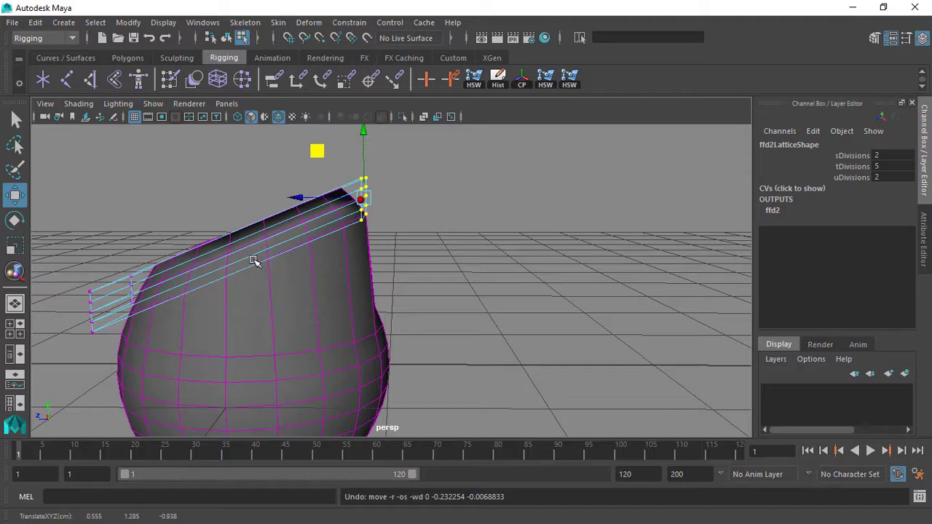
Step: Return to object selection and set sDivisions and uDivisions of the lattice to 5
alt+right_drag(255, 261, 373, 295)
alt+middle_drag(373, 294, 394, 253)
mouse_move(394, 253)
alt+mouse_down()
mouse_move(394, 275)
mouse_move(452, 254)
mouse_move(390, 246)
alt+mouse_up()
key(F8)
scroll(859, 288, down, 1)
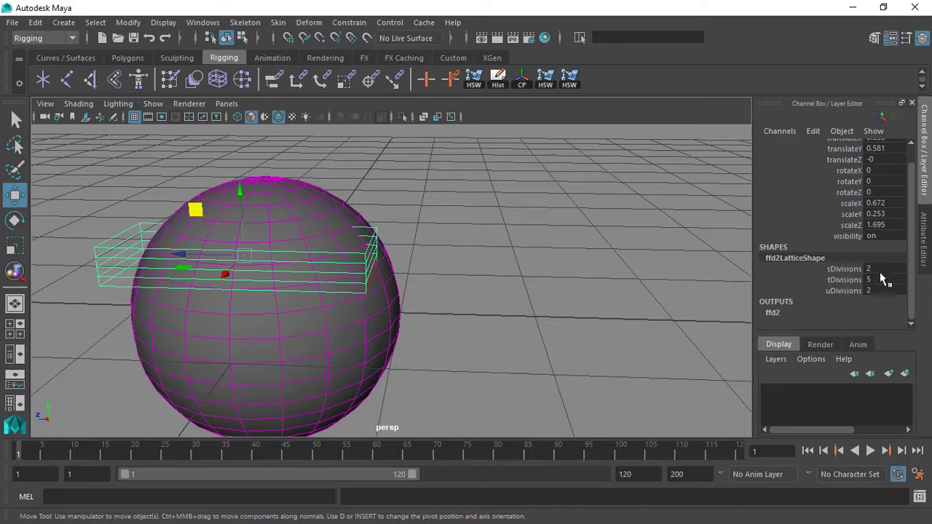
text(5)
key(Return)
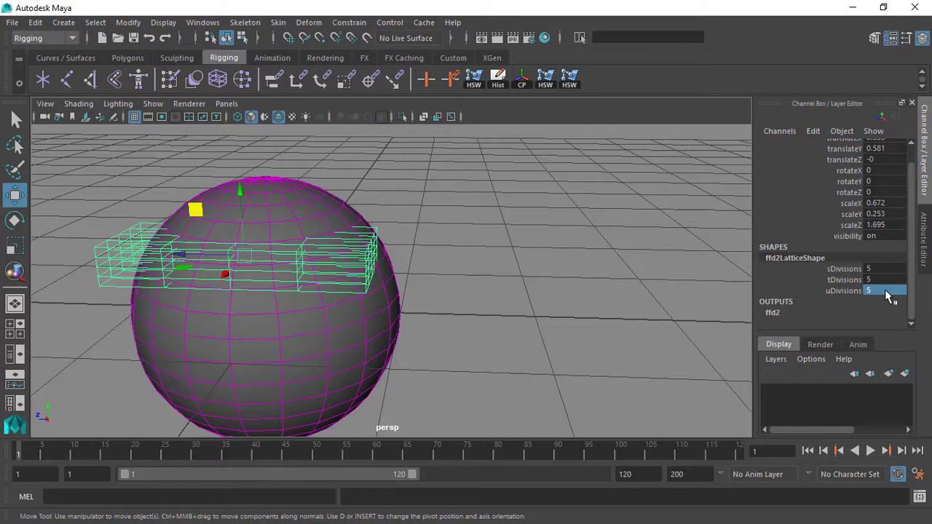
Step: Reselect the lattice and raise the last two columns of its points at one end
click(517, 241)
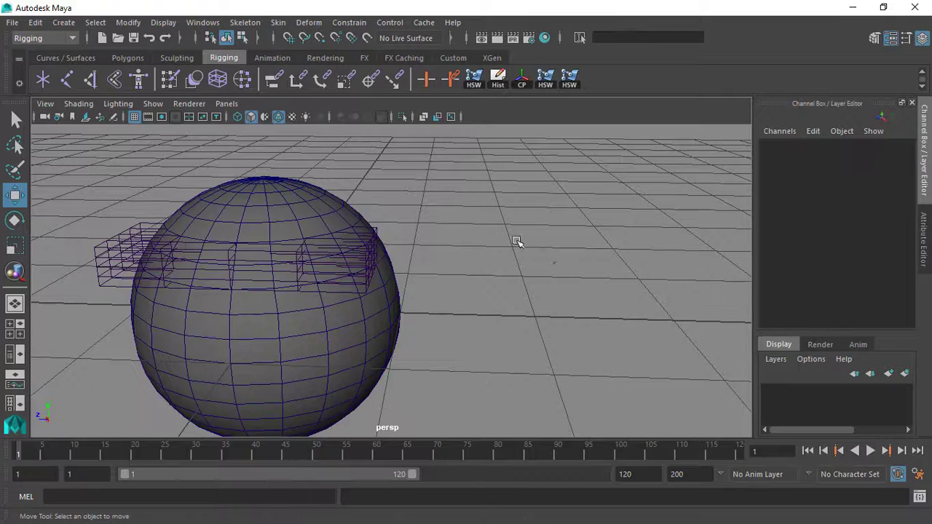
alt+drag(516, 241, 485, 241)
click(371, 250)
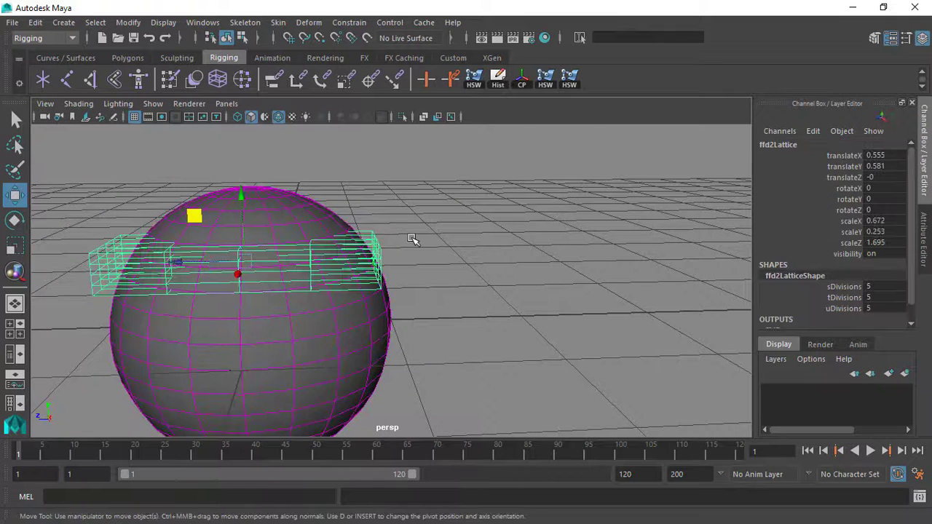
key(F8)
drag(370, 311, 343, 142)
key(ctrl+z)
shift+drag(287, 224, 328, 315)
drag(298, 222, 299, 159)
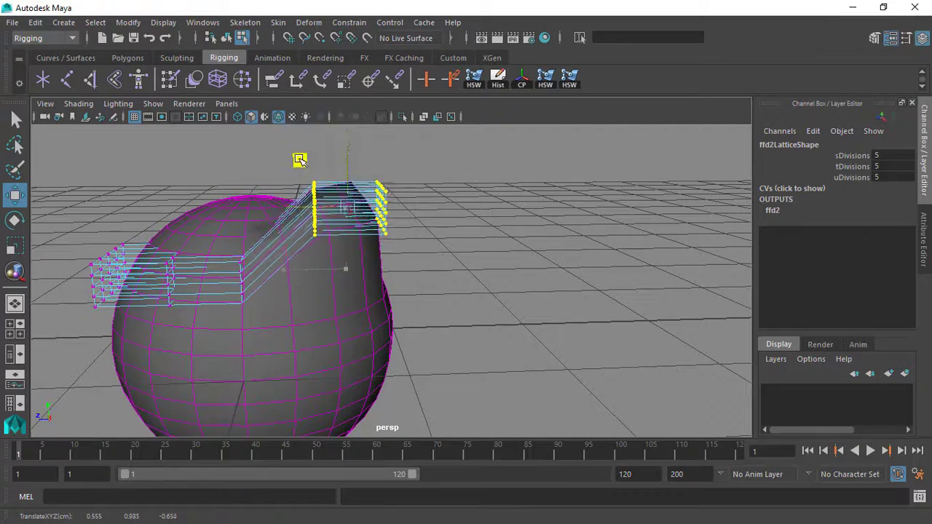
Step: Move the raised lattice points around to test the deformation, and undo the moves
alt+right_drag(284, 206, 310, 269)
mouse_move(311, 269)
alt+mouse_down()
mouse_move(360, 283)
mouse_move(295, 273)
alt+mouse_up()
alt+right_drag(295, 273, 269, 251)
mouse_move(302, 158)
mouse_down()
mouse_move(318, 226)
mouse_move(311, 160)
mouse_up()
alt+drag(371, 191, 274, 238)
drag(324, 155, 346, 185)
alt+drag(346, 185, 379, 227)
key(ctrl+z)
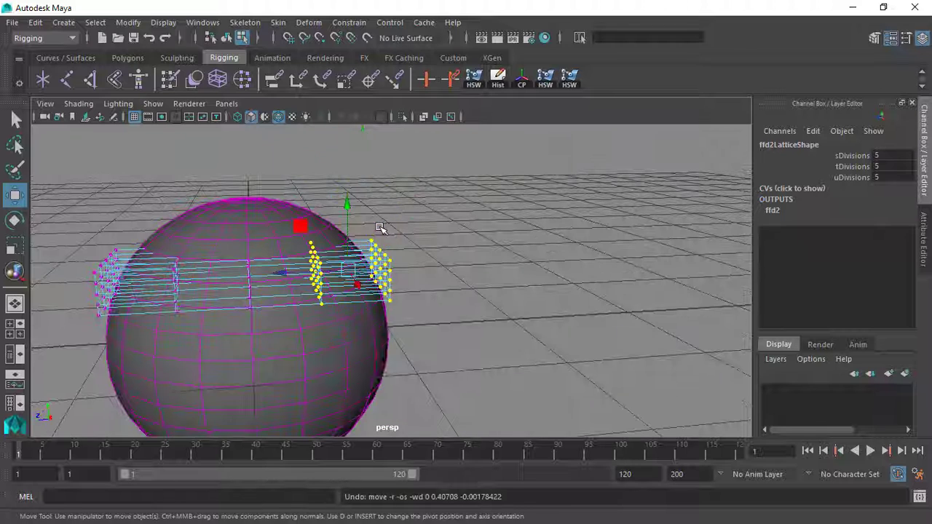
Step: Select the sphere in object mode, change to the Modeling menu set and smooth the mesh with 1 division
click(270, 218)
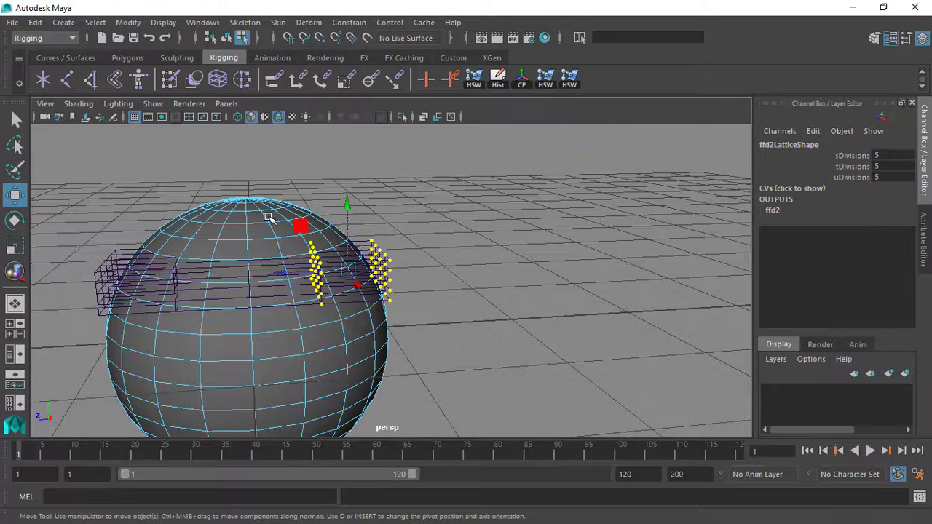
key(F8)
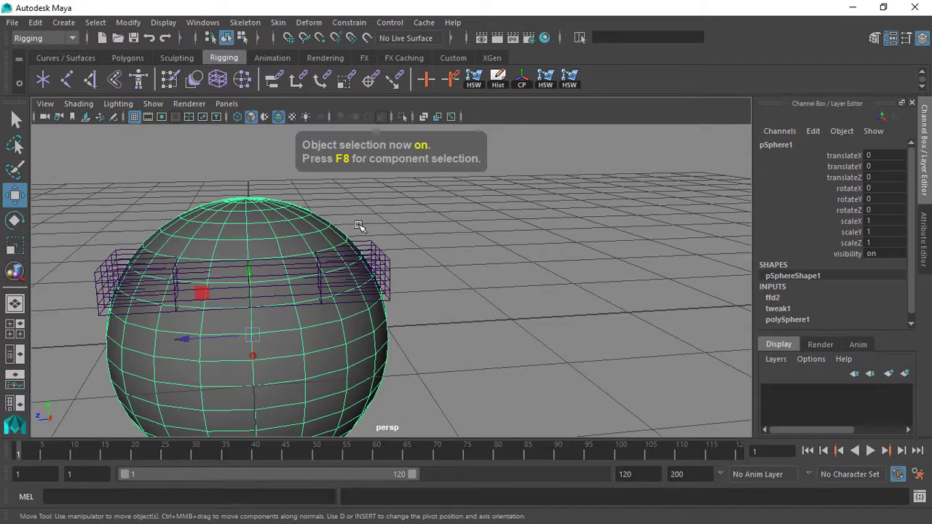
alt+drag(359, 226, 368, 240)
alt+middle_drag(344, 228, 370, 210)
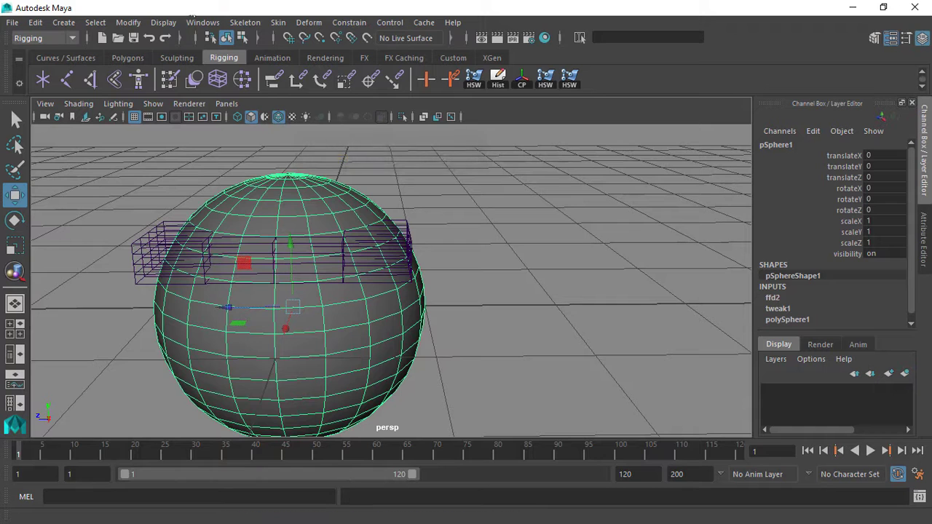
click(44, 38)
click(29, 51)
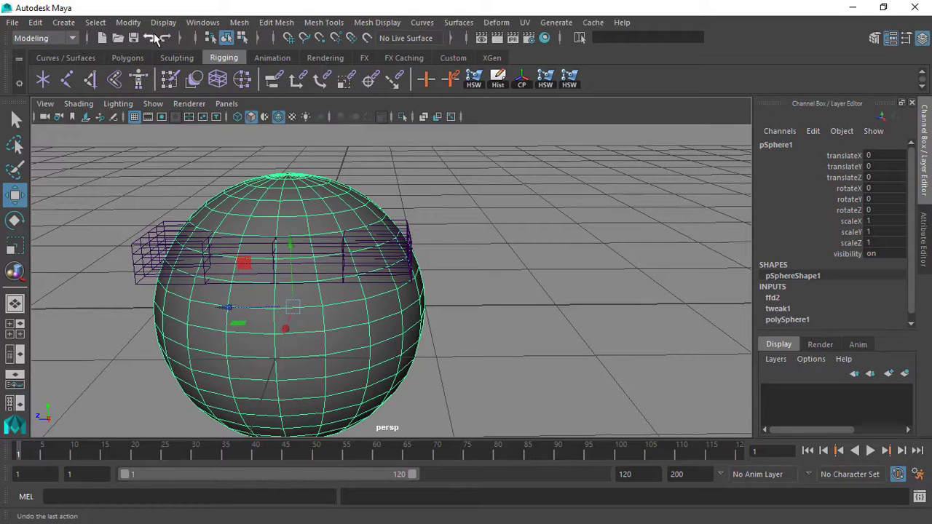
click(241, 24)
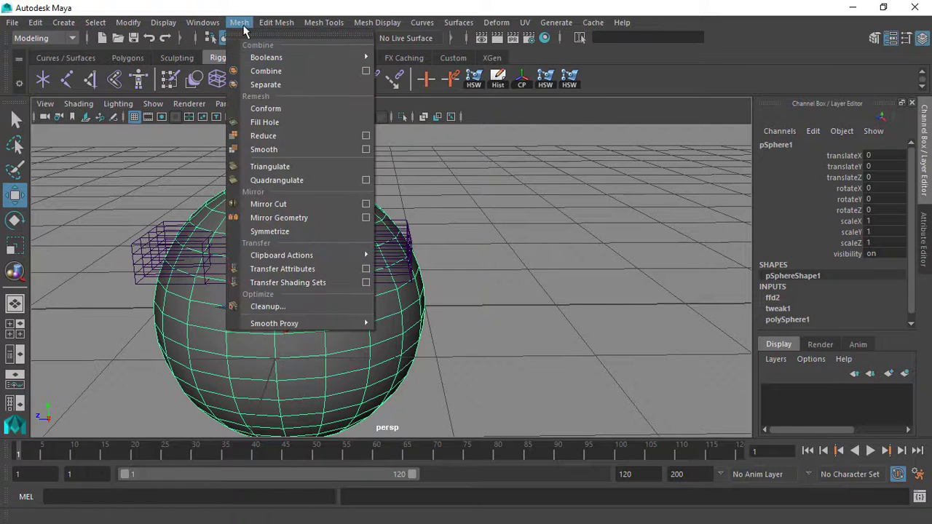
click(283, 150)
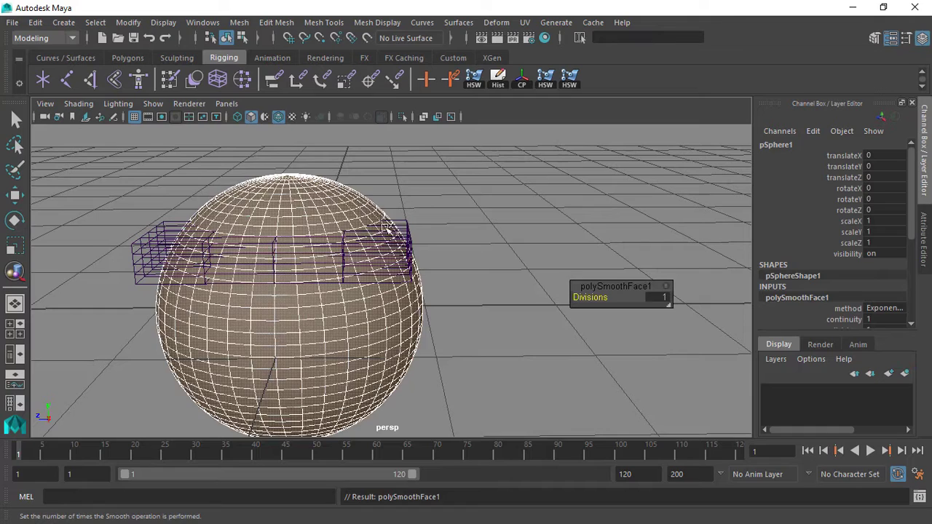
Step: Select the lattice's last two columns of points at one end and raise them over the smoothed sphere
key(t)
click(456, 194)
click(404, 262)
alt+drag(401, 254, 426, 237)
key(F8)
drag(439, 193, 394, 284)
scroll(359, 317, down, 1)
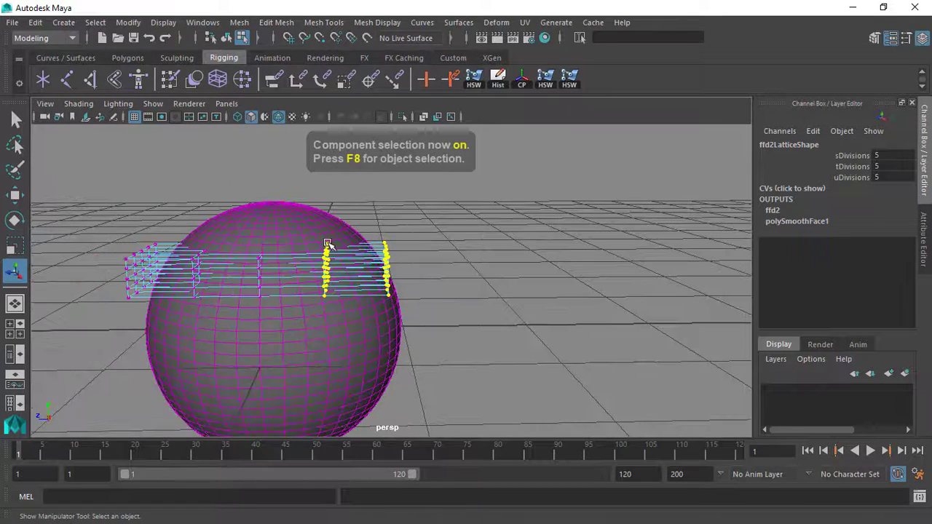
key(w)
drag(311, 218, 311, 215)
drag(334, 158, 325, 180)
Step: Shift the raised end points back and forth to test the smoothed surface, and undo the moves
scroll(359, 223, up, 2)
alt+drag(360, 223, 389, 224)
mouse_move(313, 156)
mouse_down()
mouse_move(289, 138)
mouse_move(328, 132)
mouse_move(302, 223)
mouse_move(398, 140)
mouse_move(306, 143)
mouse_move(318, 117)
mouse_move(309, 146)
mouse_up()
alt+drag(327, 218, 332, 267)
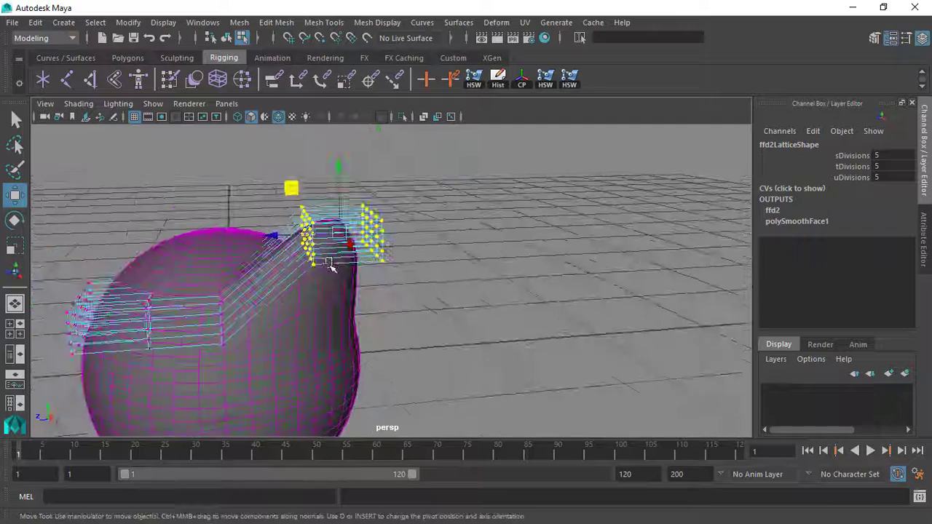
mouse_move(292, 189)
mouse_down()
mouse_move(294, 151)
mouse_move(287, 214)
mouse_move(291, 133)
mouse_move(227, 154)
mouse_move(313, 166)
mouse_move(292, 189)
mouse_up()
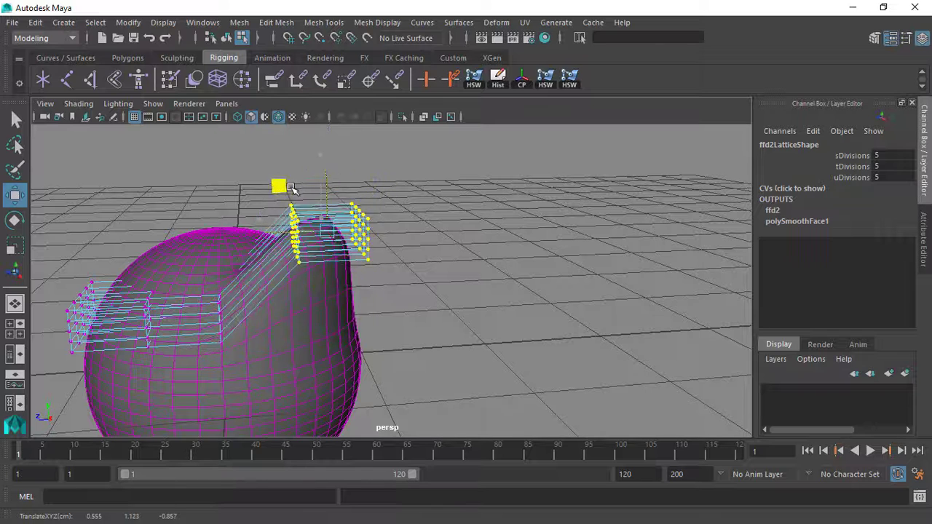
mouse_move(294, 224)
mouse_down()
mouse_move(293, 320)
mouse_move(296, 239)
mouse_up()
key(ctrl+z)
key(ctrl+z)
key(ctrl+z)
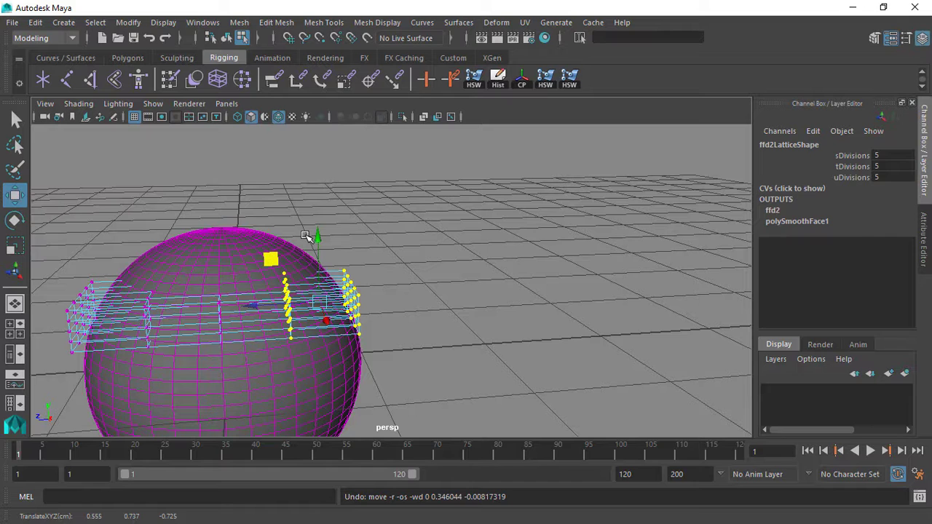
Step: Return to object selection and open the ffd2 deformer's attributes for the lattice
key(F8)
alt+drag(385, 246, 576, 261)
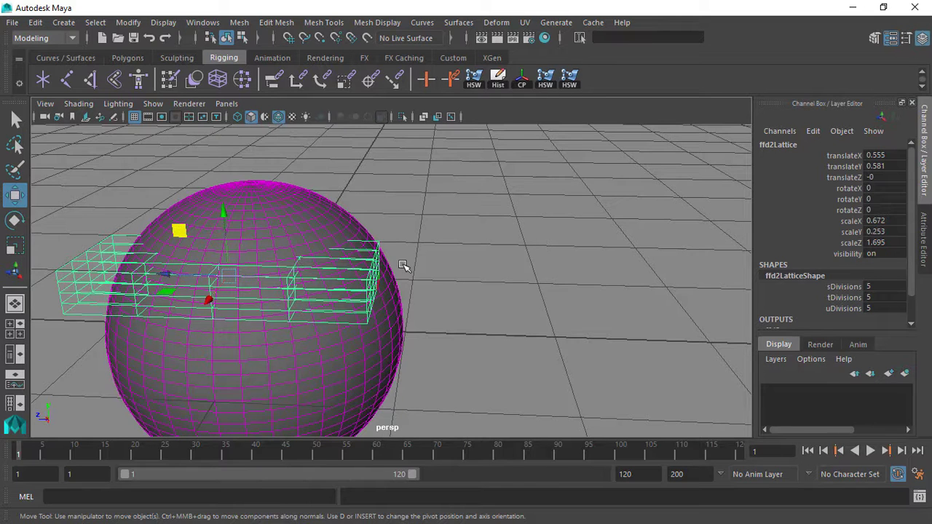
key(ctrl+a)
click(769, 144)
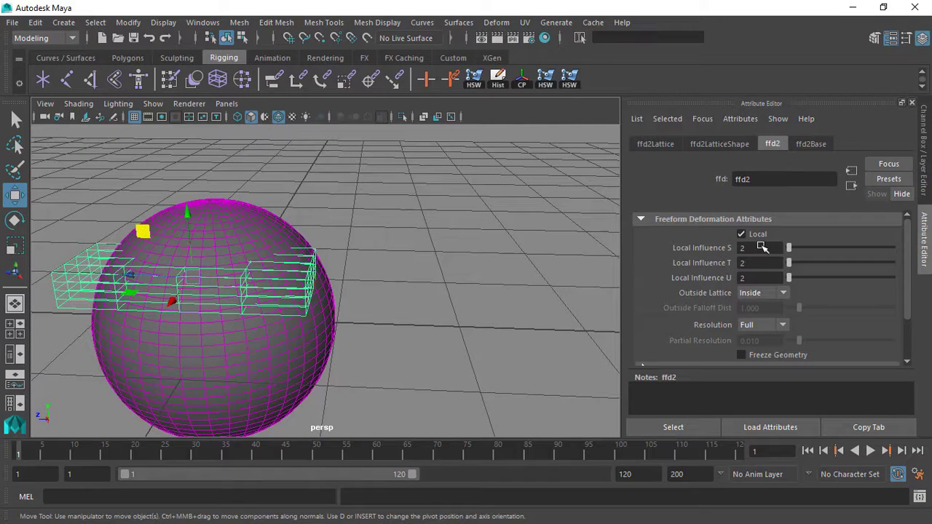
Step: Switch to lattice points, select the last two columns at one end and move them upward
alt+drag(306, 250, 327, 252)
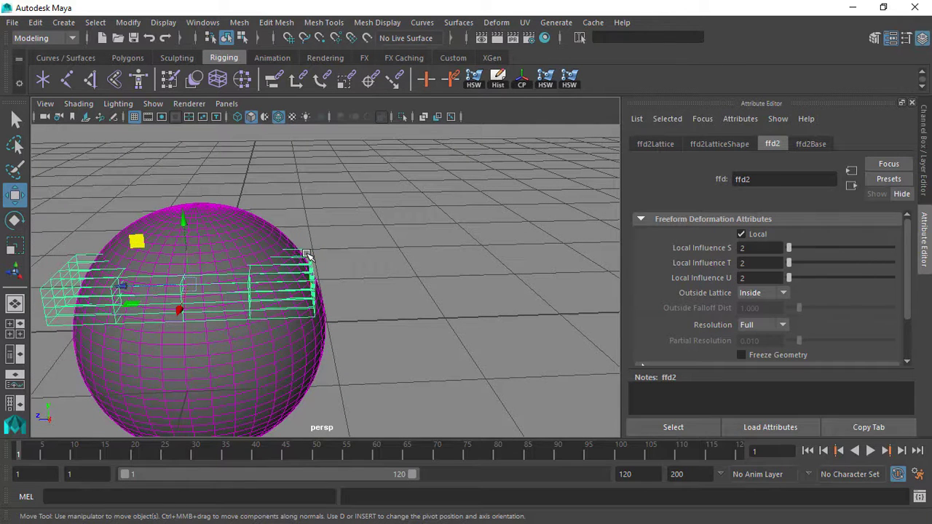
key(F8)
drag(232, 354, 231, 355)
drag(238, 242, 238, 176)
scroll(283, 284, up, 5)
alt+drag(283, 284, 340, 277)
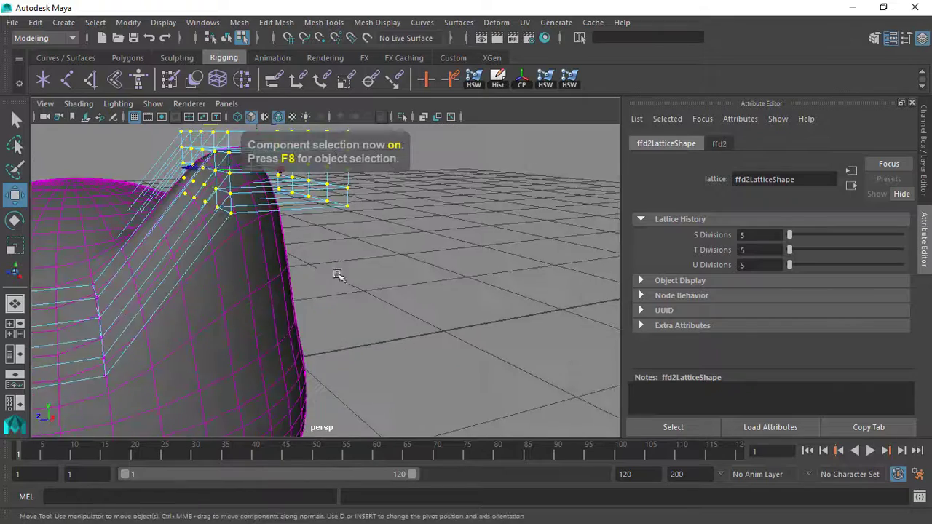
Step: Set the ffd2 deformer's Local Influence S, T and U to 5 with the end lattice points raised
alt+right_drag(339, 277, 313, 245)
alt+drag(304, 289, 318, 160)
key(ctrl+z)
alt+right_drag(320, 226, 358, 282)
alt+drag(331, 227, 350, 248)
alt+right_drag(435, 277, 376, 281)
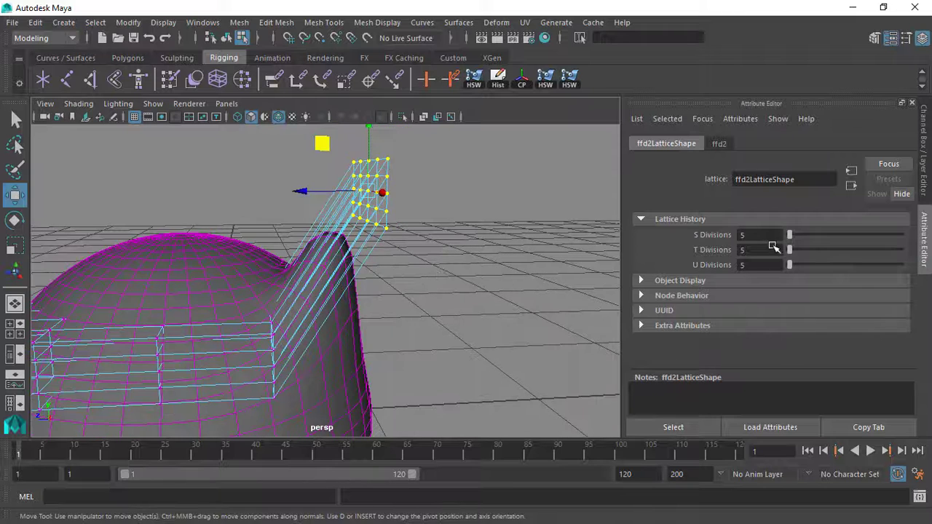
click(718, 144)
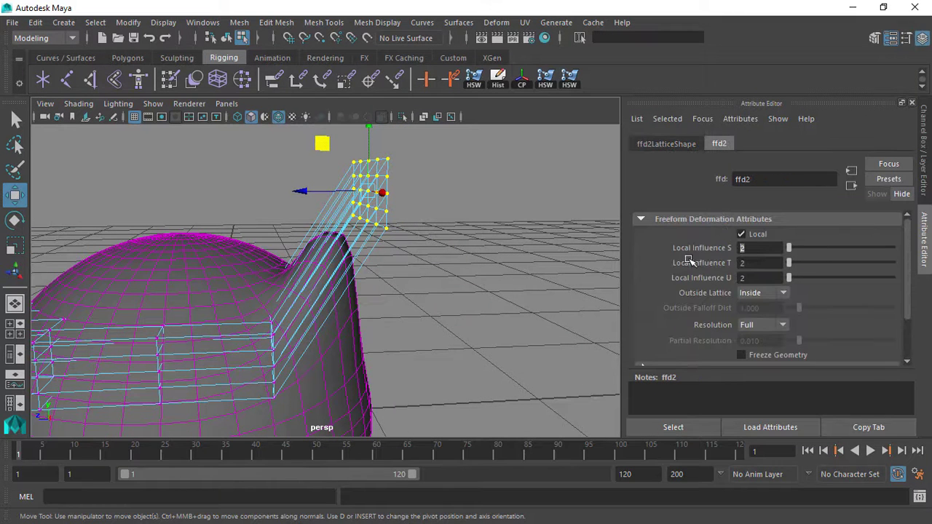
click(753, 263)
Step: Show the Channel Box and undo the lattice point edits back to before the end columns were raised
alt+drag(455, 234, 506, 231)
alt+drag(408, 252, 323, 250)
key(ctrl+z)
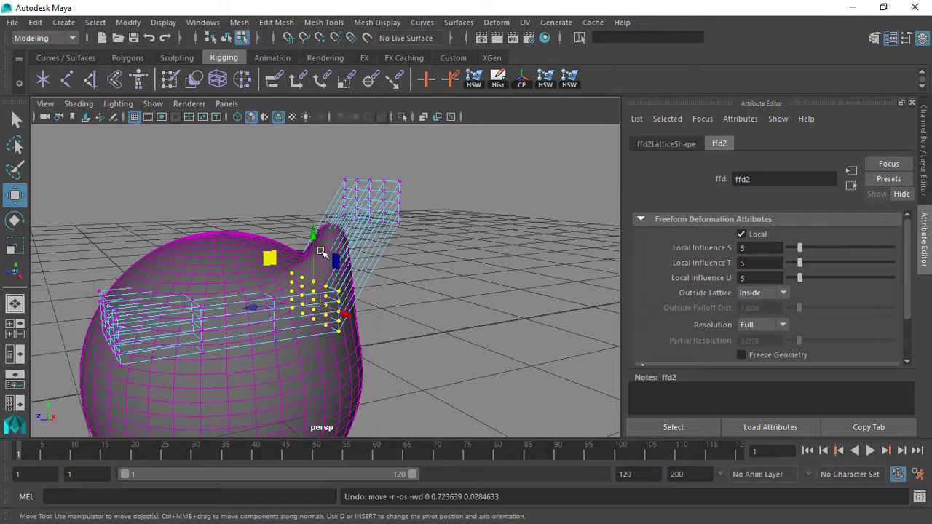
key(ctrl+a)
key(ctrl+z)
key(ctrl+z)
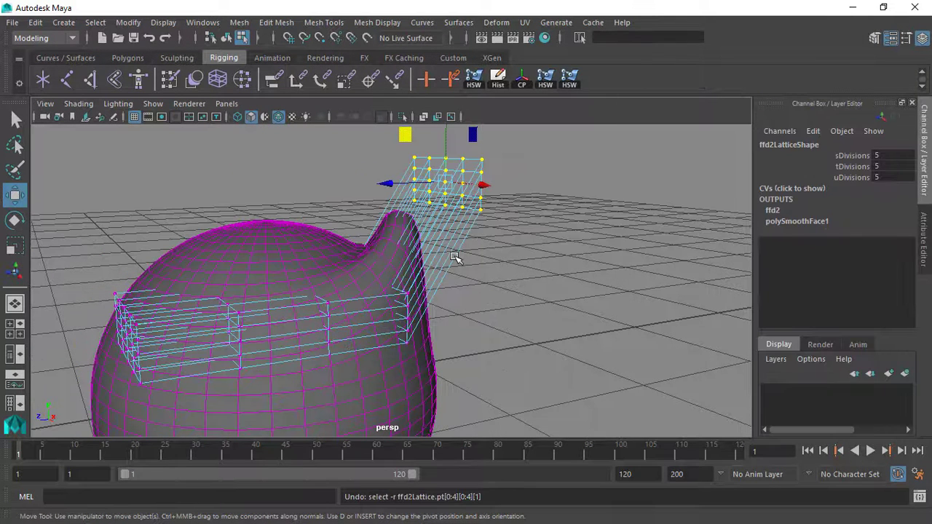
key(ctrl+z)
alt+drag(512, 287, 346, 205)
click(419, 299)
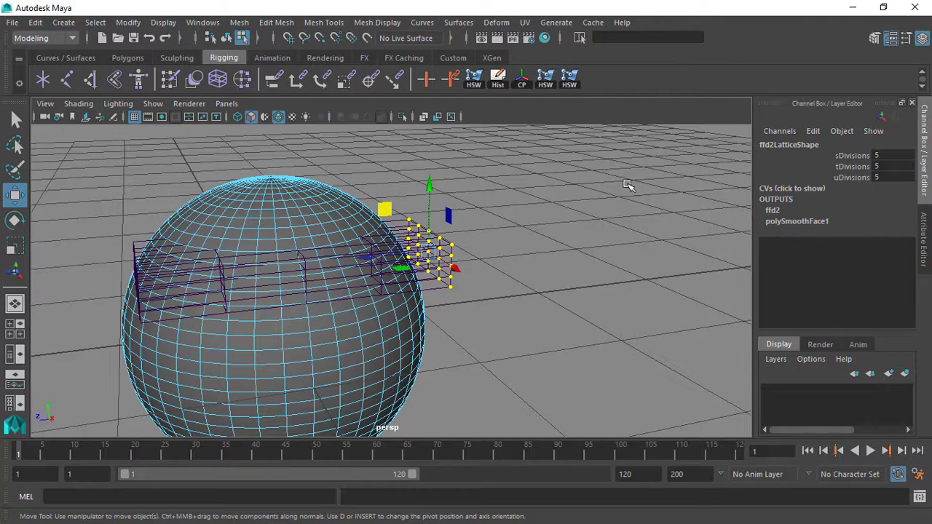
Step: Select the polySmoothFace1 node by its copied name and delete it to remove the smoothing from the sphere
click(810, 221)
double_click(817, 222)
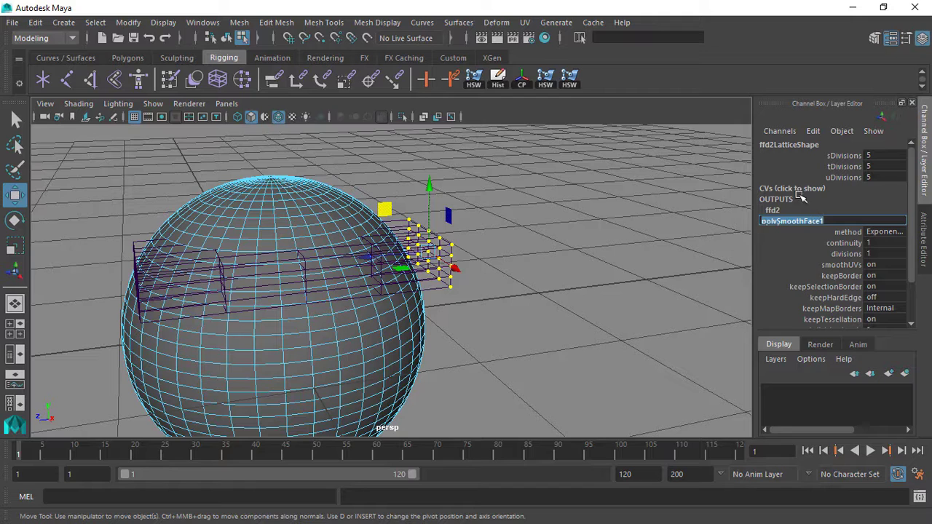
click(668, 42)
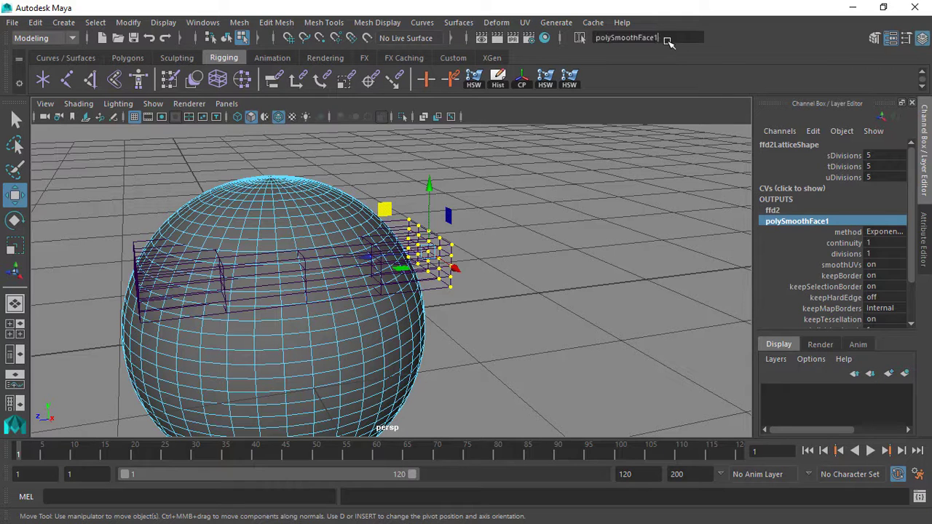
key(Return)
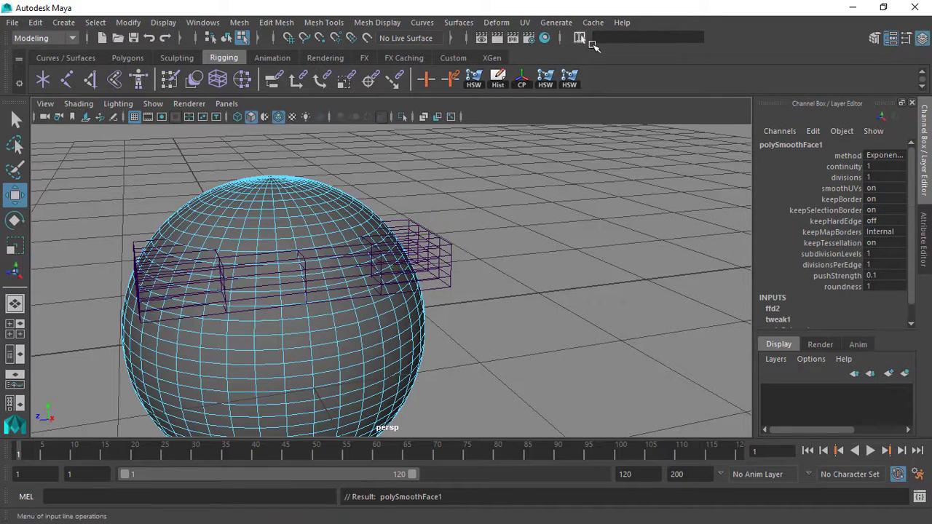
key(Delete)
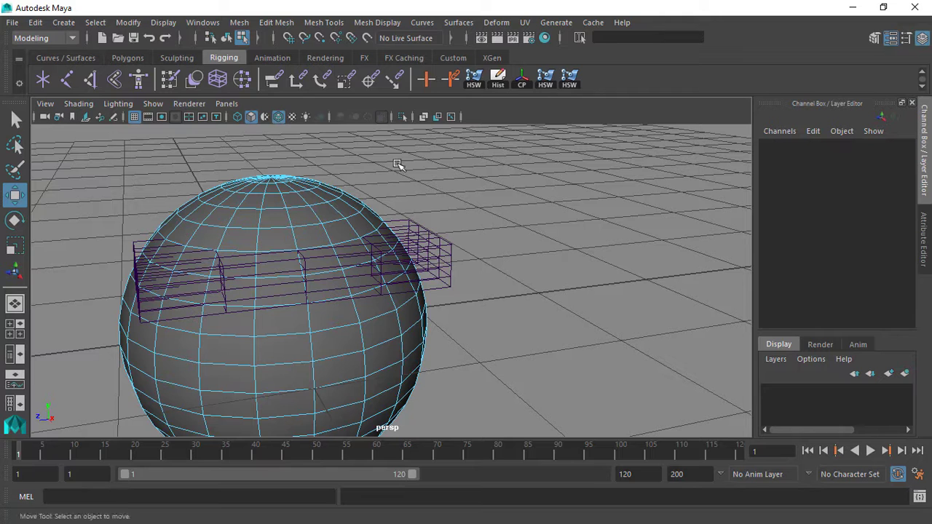
Step: Select the lattice, switch to the Rigging menu set and start the Edit Membership Tool on the lattice deformer
key(F8)
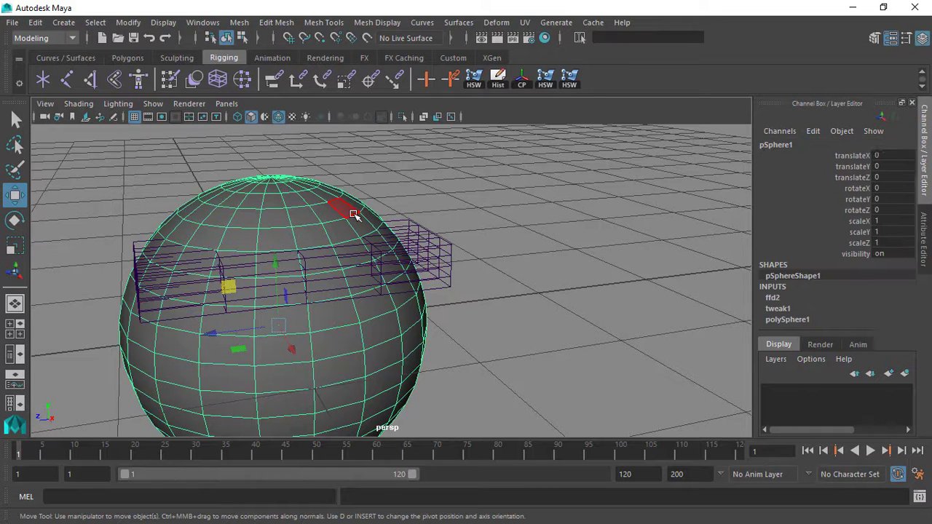
click(412, 255)
alt+right_drag(422, 245, 466, 277)
click(44, 38)
click(57, 67)
click(320, 24)
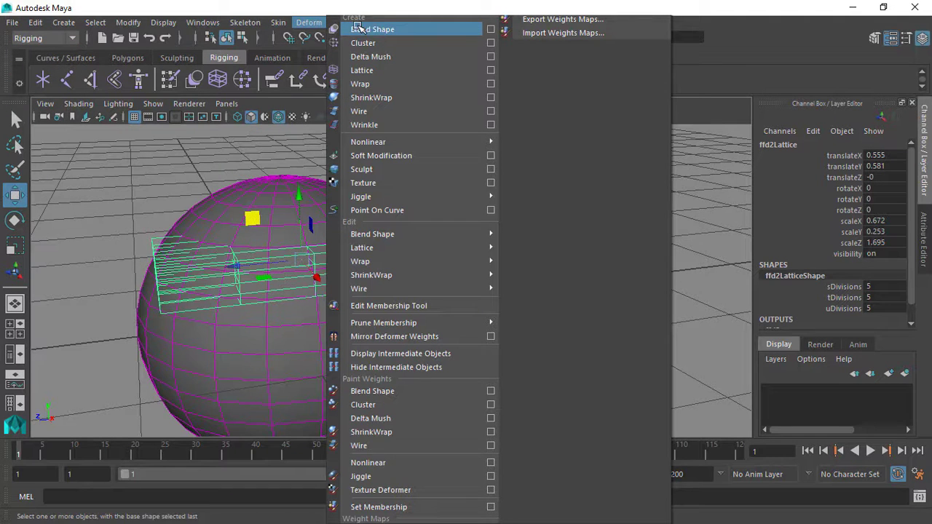
click(437, 306)
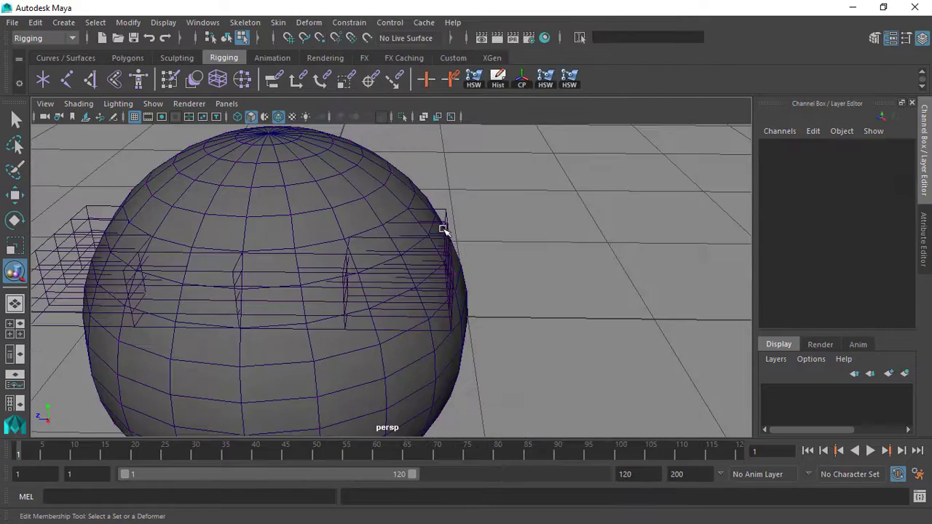
click(443, 230)
Step: Examine which sphere vertices inside the lattice are highlighted as members of the ffd2 set
alt+drag(444, 230, 478, 232)
alt+right_drag(448, 226, 458, 260)
alt+drag(491, 253, 420, 258)
alt+drag(293, 240, 311, 225)
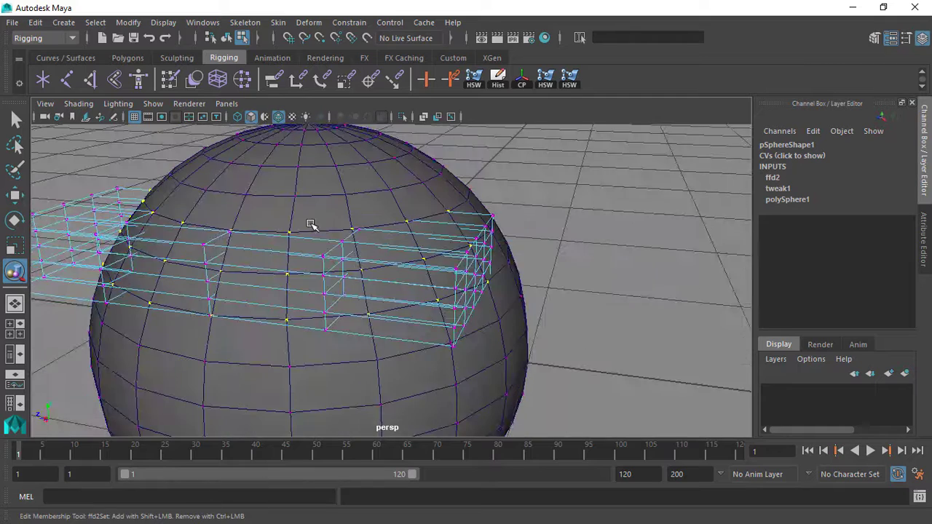
alt+drag(389, 223, 318, 337)
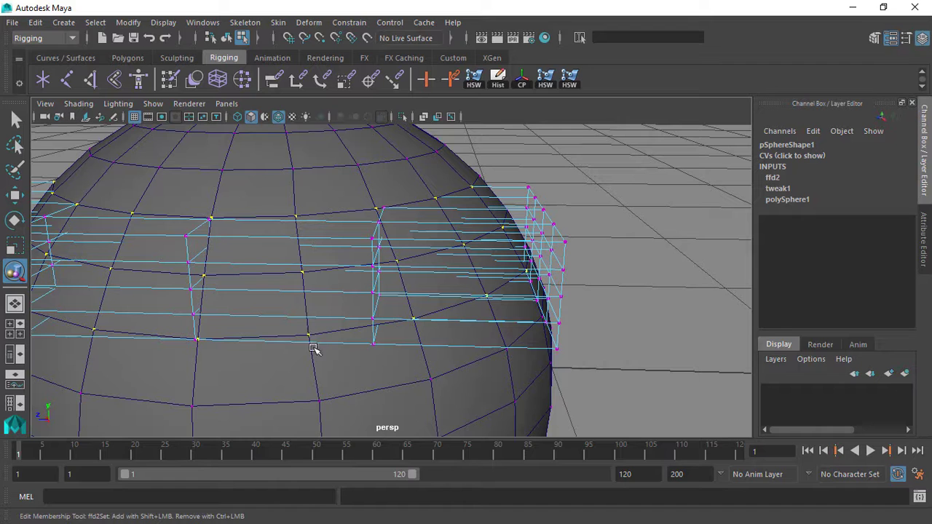
alt+drag(312, 337, 307, 278)
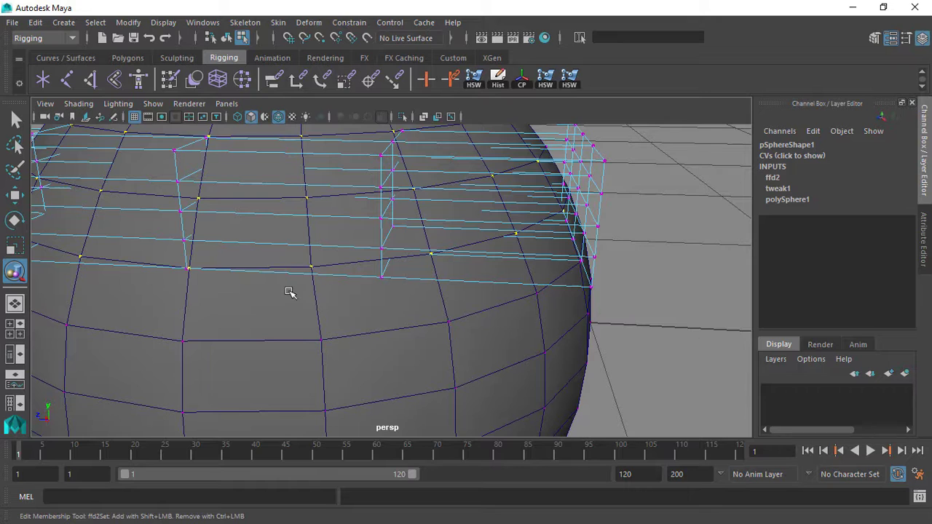
alt+drag(335, 292, 303, 287)
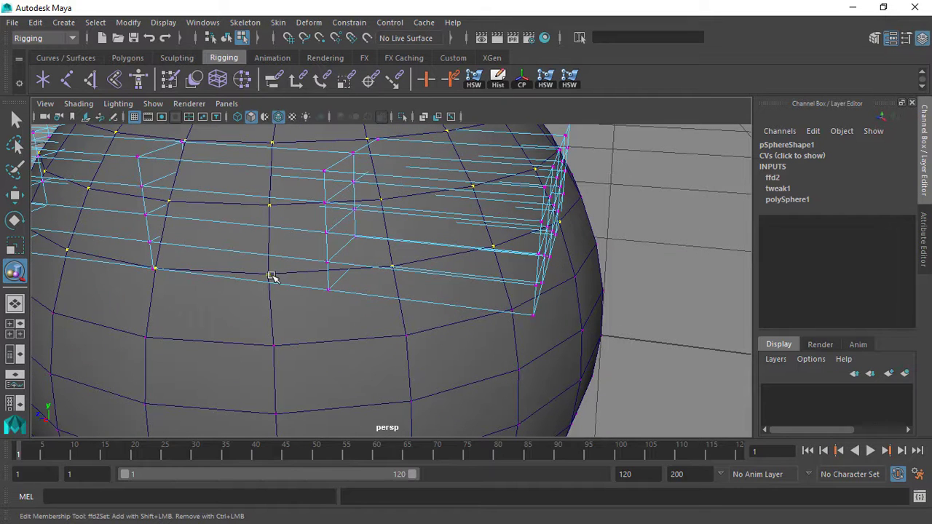
alt+drag(383, 273, 426, 244)
Step: Leave the membership tool, reselect the lattice in object mode and restart the Edit Membership Tool
key(F8)
click(528, 220)
key(F8)
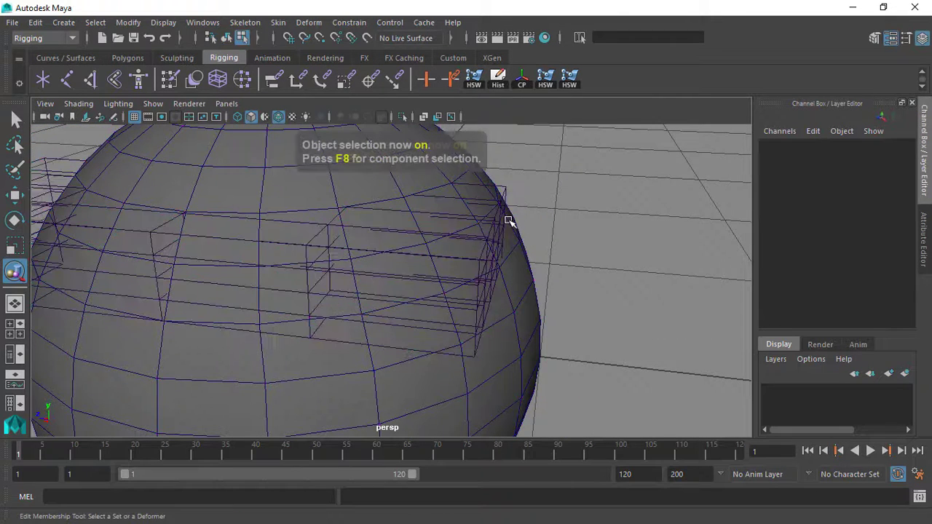
click(13, 118)
alt+drag(658, 235, 547, 206)
click(546, 229)
key(F8)
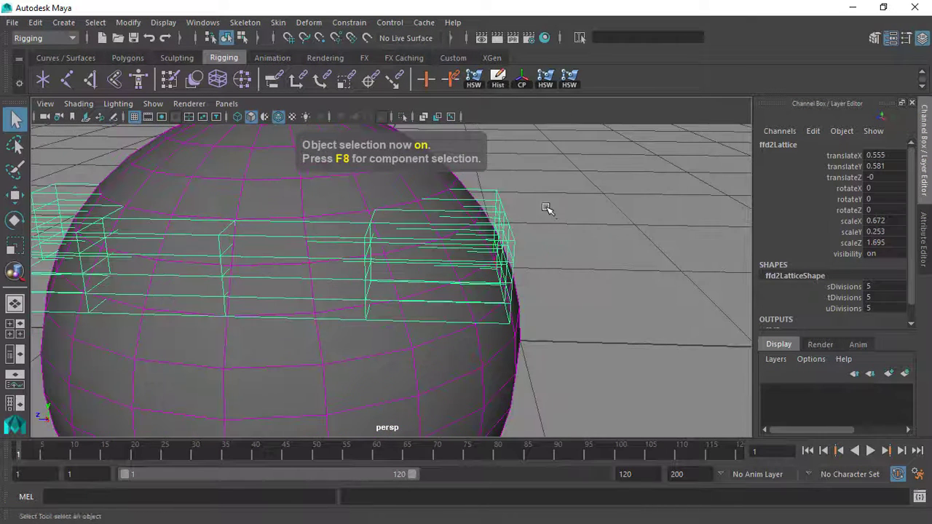
click(307, 23)
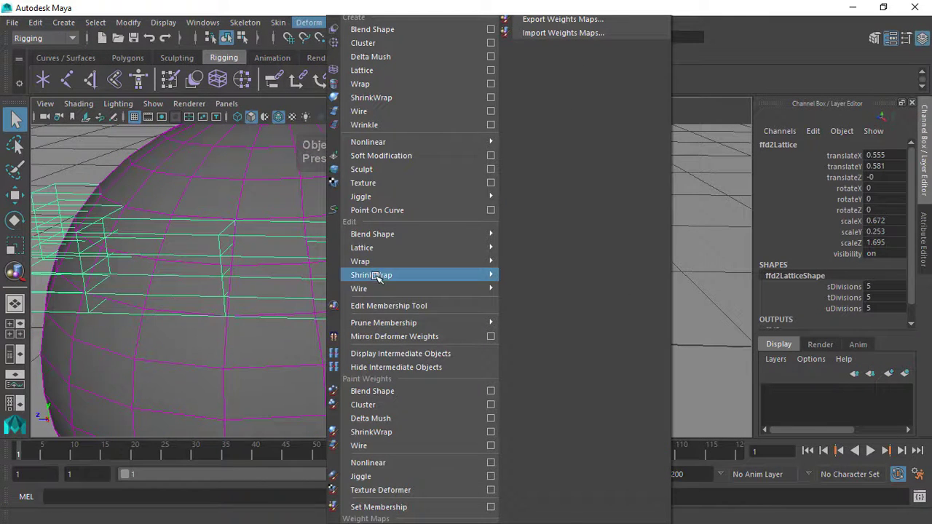
click(375, 306)
Step: Remove several lower-row vertices from the ffd2 set and add the central middle-row vertex back as a member
alt+drag(330, 225, 273, 272)
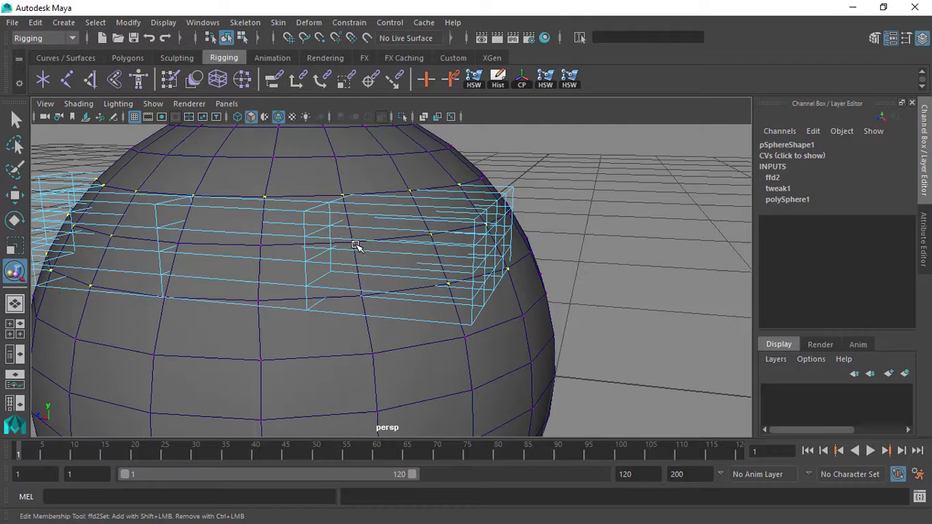
alt+drag(373, 246, 320, 284)
shift+click(251, 306)
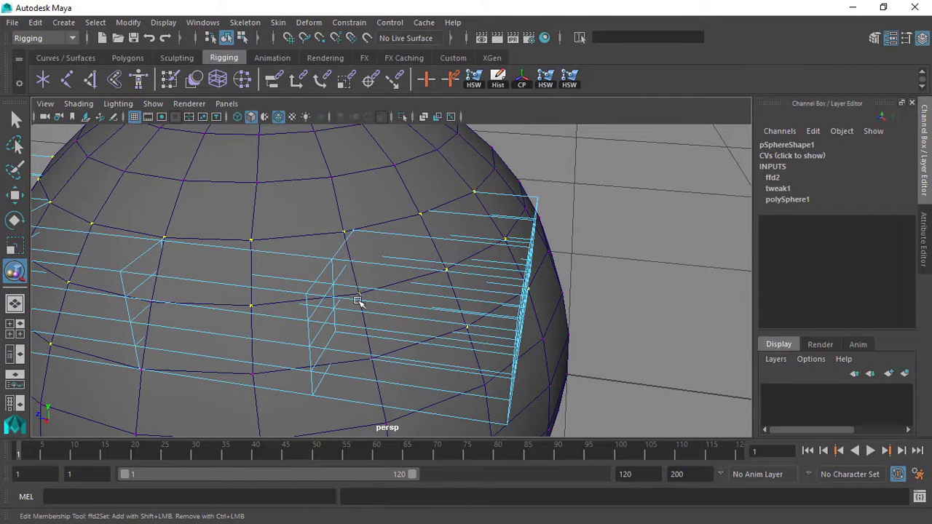
alt+drag(407, 328, 339, 335)
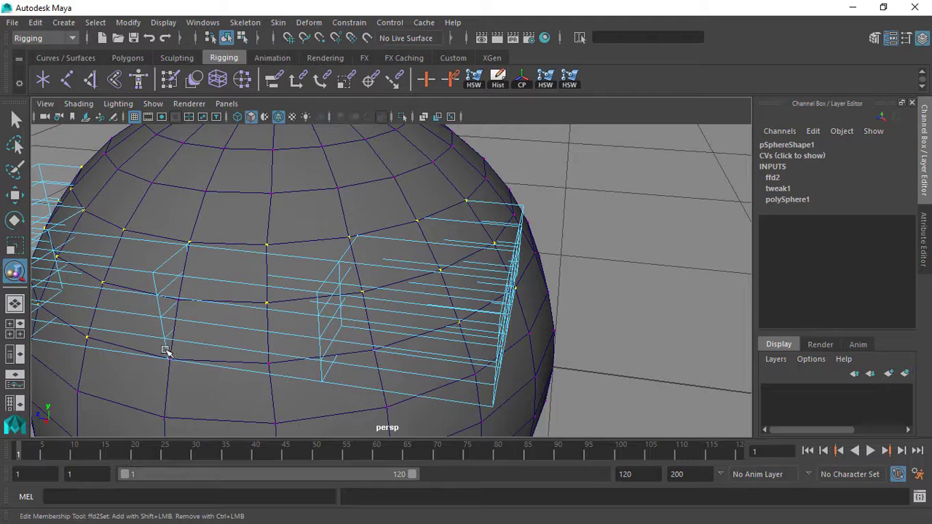
alt+drag(301, 363, 212, 317)
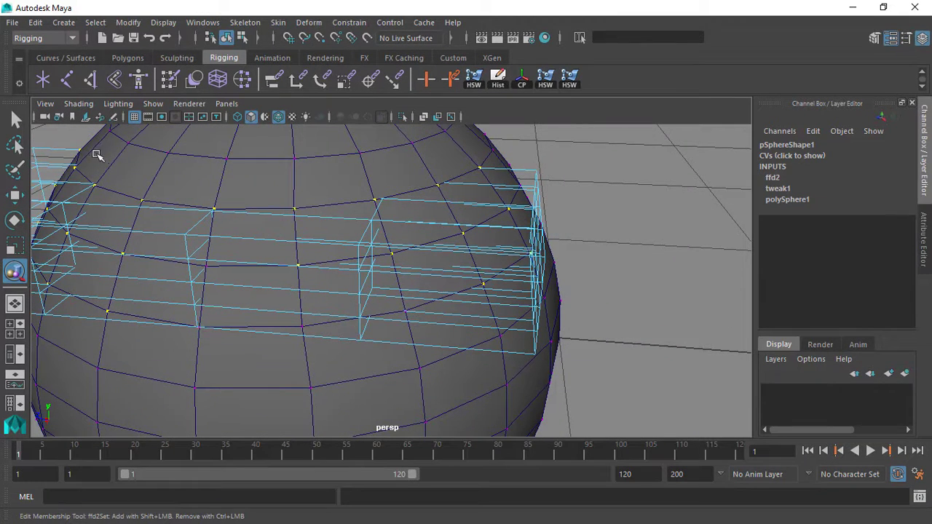
Step: Leave the membership tool, select the lattice and switch to its points with the Move tool, undoing the trial edit
click(17, 116)
alt+drag(51, 129, 416, 208)
alt+drag(576, 223, 245, 330)
key(F8)
alt+drag(373, 279, 355, 289)
key(w)
alt+drag(398, 232, 333, 153)
key(ctrl+z)
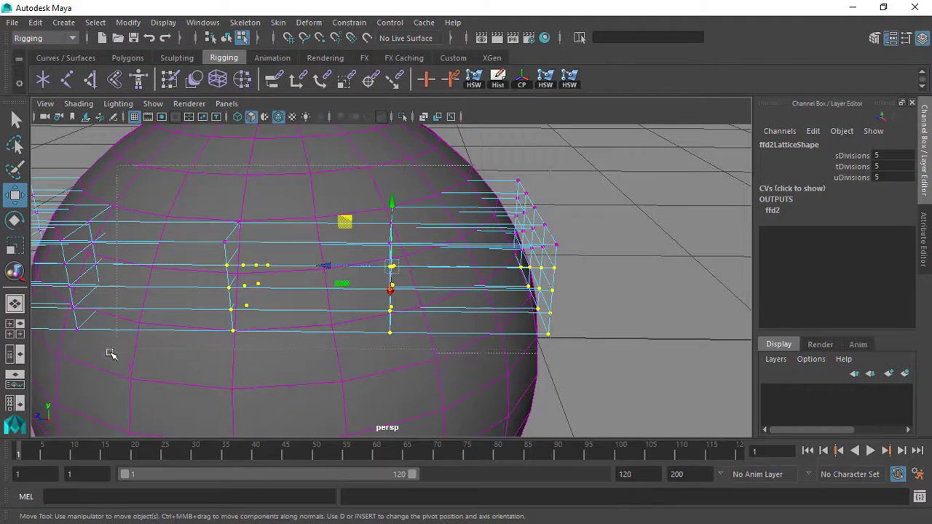
Step: Select the three columns of lattice points at one end and raise them to test the edited membership
click(355, 155)
alt+drag(419, 235, 508, 196)
drag(202, 383, 510, 197)
drag(327, 219, 321, 248)
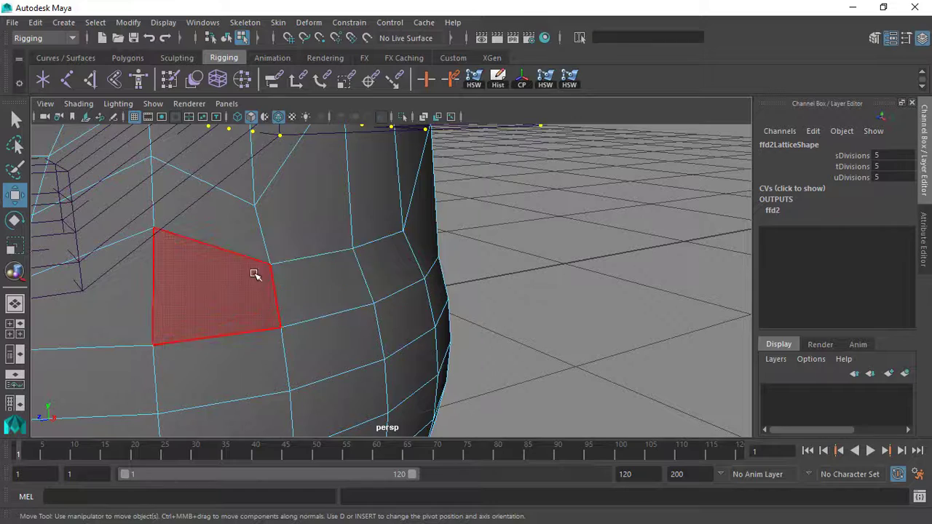
alt+drag(395, 287, 354, 292)
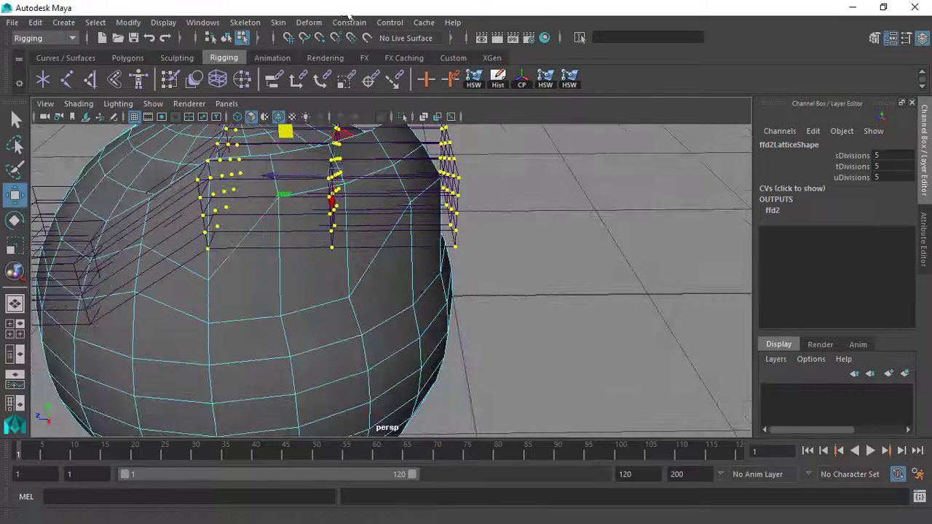
Step: Examine from several angles how the sphere's surface deforms around the raised lattice columns
click(308, 23)
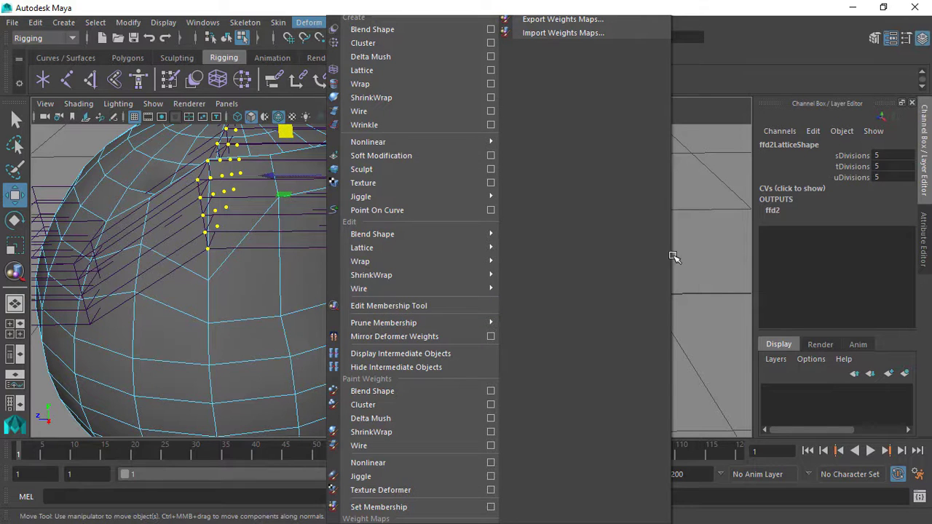
click(725, 231)
alt+drag(339, 308, 339, 270)
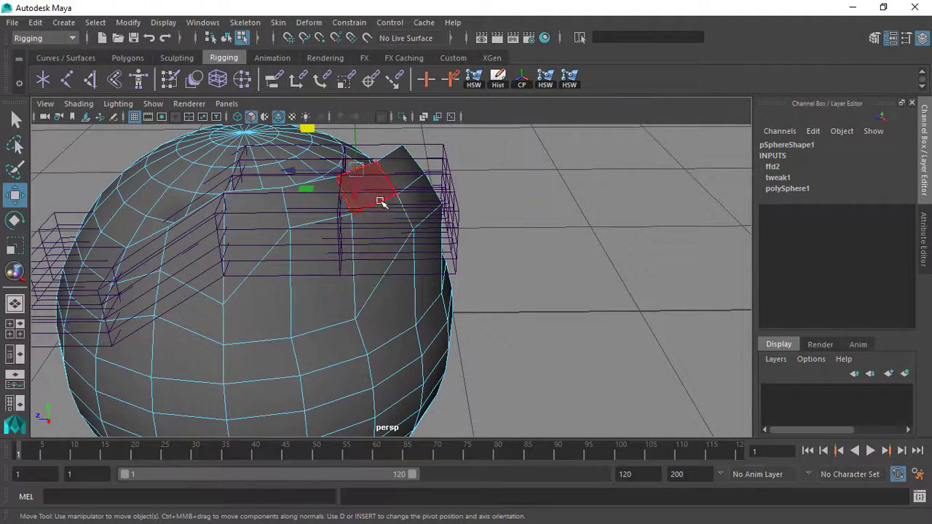
alt+drag(496, 222, 316, 357)
alt+drag(494, 201, 396, 282)
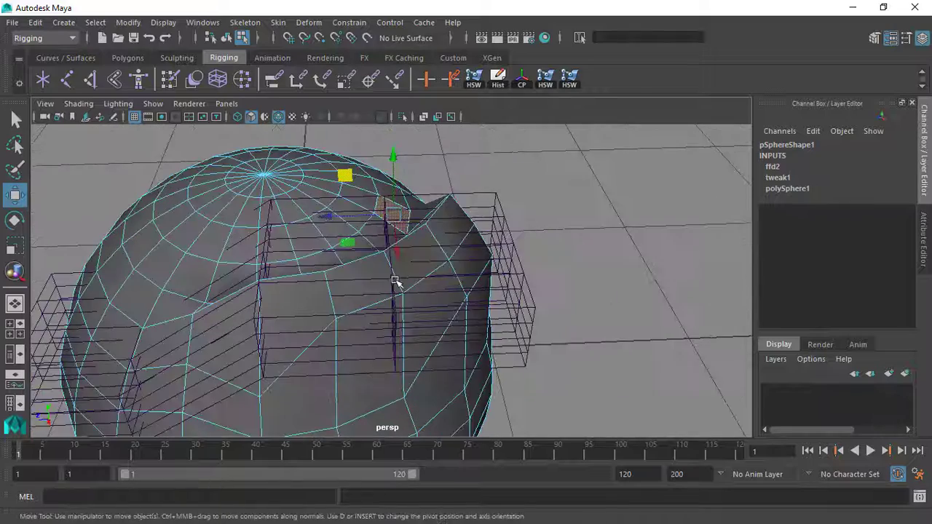
alt+drag(267, 208, 258, 309)
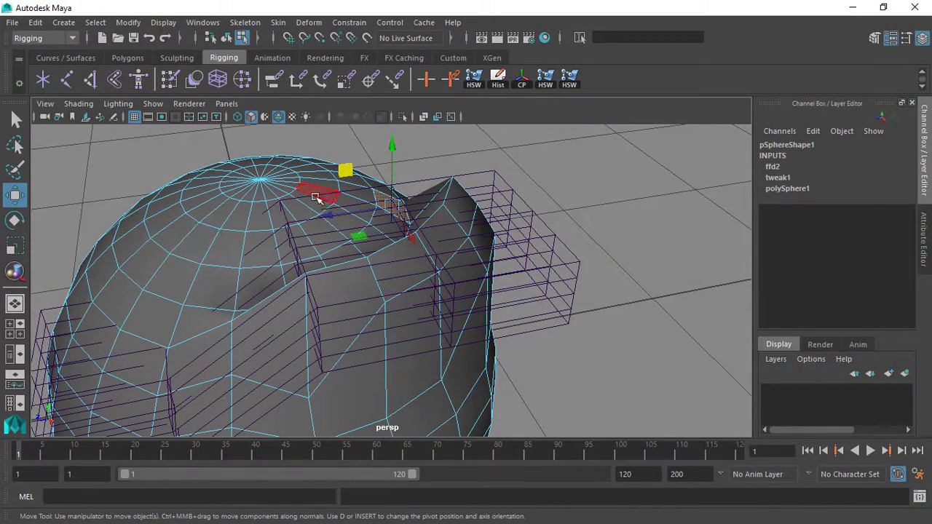
Step: Undo the face selection and the raising of the lattice points, and return to object selection with the lattice selected
key(ctrl+z)
key(ctrl+z)
key(ctrl+z)
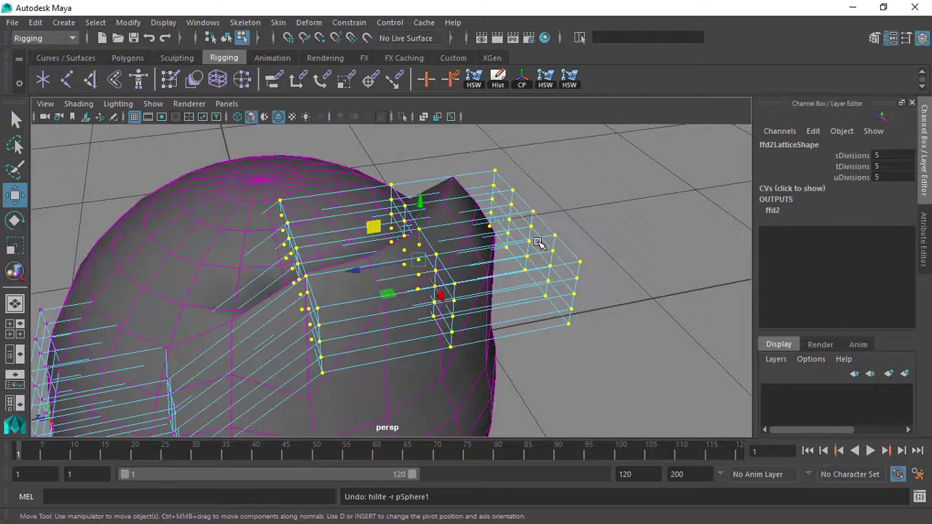
click(563, 249)
key(F8)
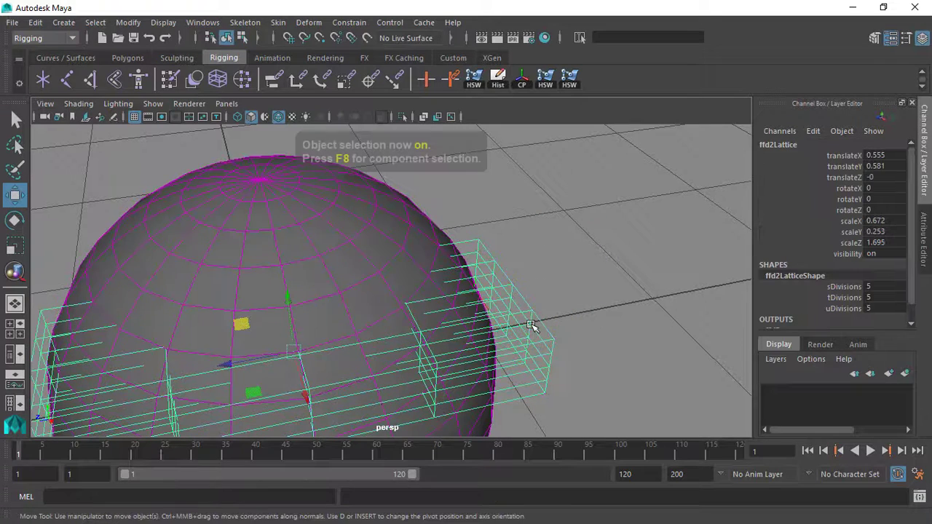
alt+drag(604, 249, 494, 243)
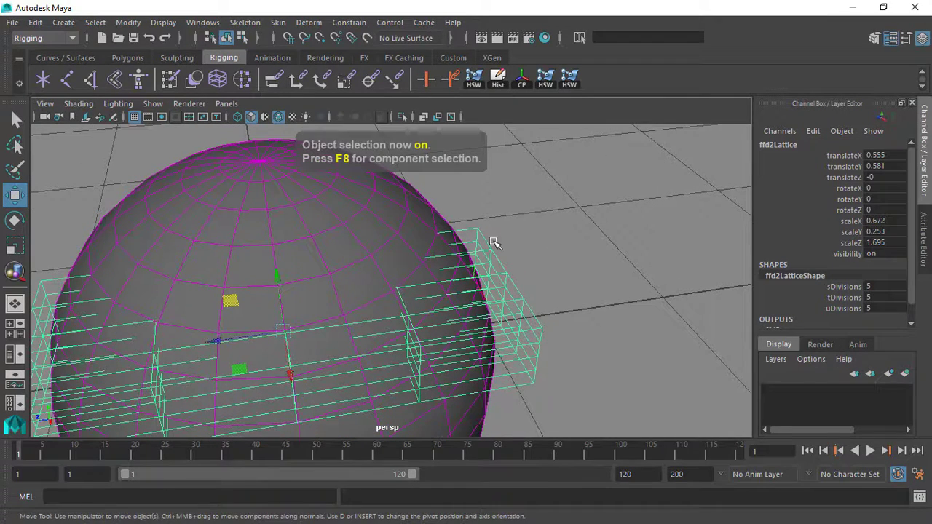
Step: With the Edit Membership Tool, add the row of sphere vertices along the lattice's lower edge to the lattice's deformer set
click(309, 22)
click(397, 305)
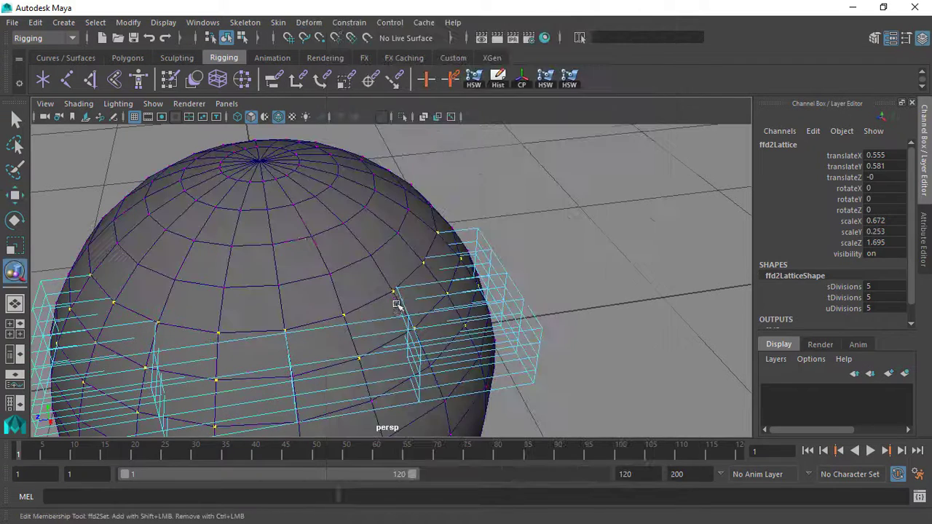
alt+middle_drag(353, 302, 348, 208)
scroll(346, 213, up, 3)
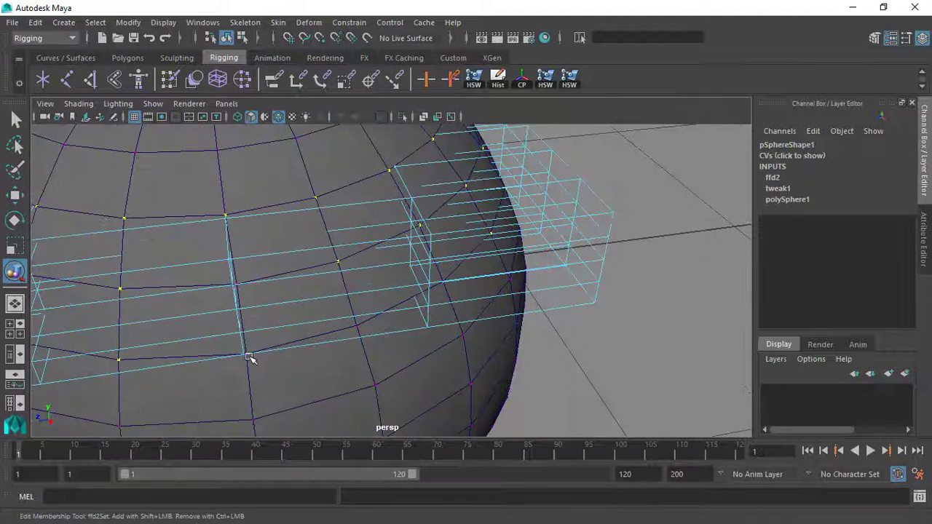
alt+drag(248, 357, 230, 307)
shift+click(210, 333)
shift+click(168, 270)
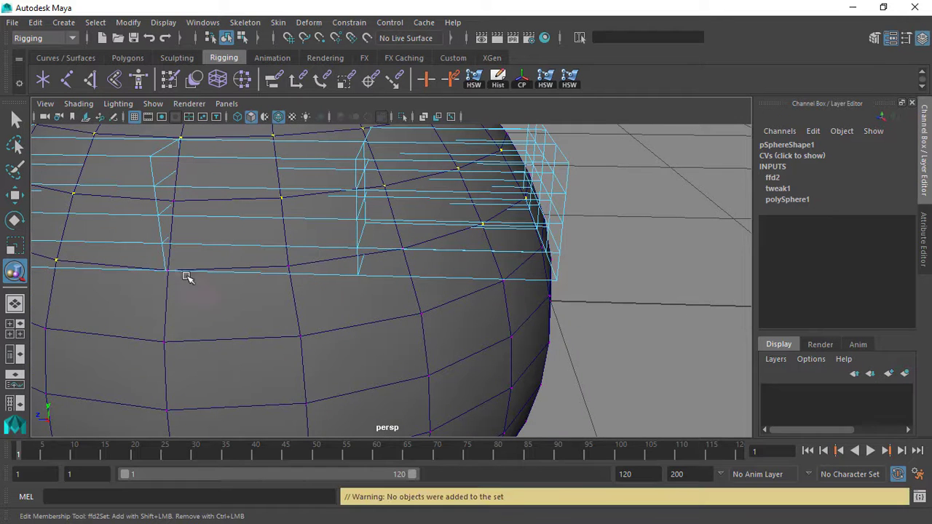
shift+click(294, 271)
alt+drag(397, 252, 379, 281)
shift+click(376, 274)
shift+click(139, 281)
shift+click(145, 284)
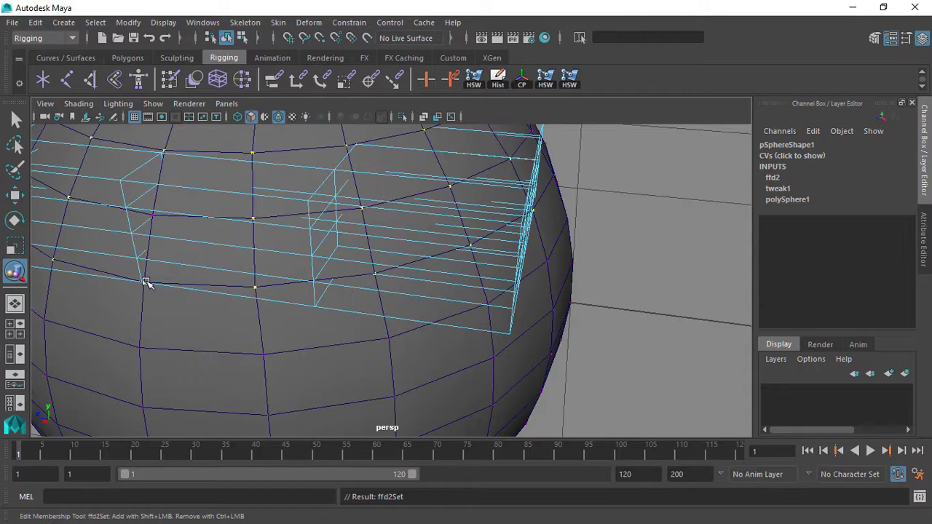
alt+drag(446, 268, 422, 243)
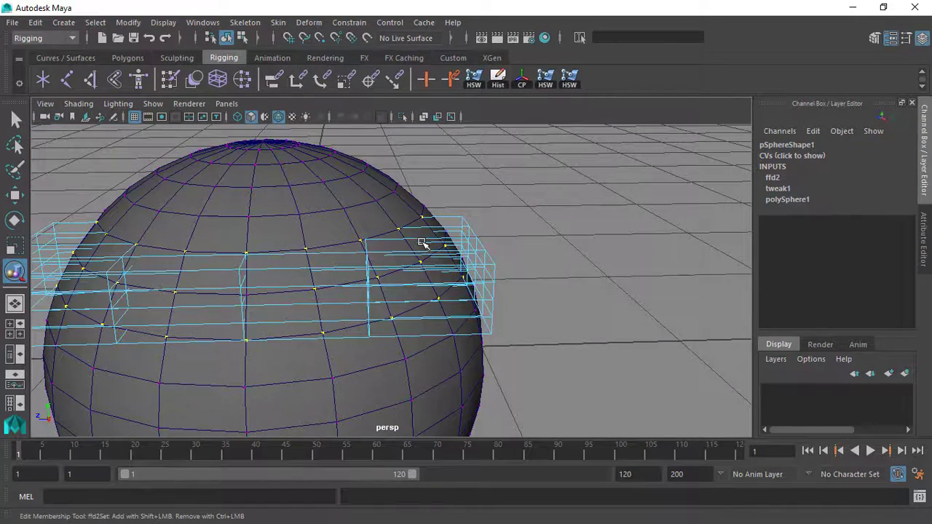
Step: Leave the Edit Membership Tool, select the lattice in object mode and switch to its lattice points
key(F8)
alt+drag(573, 238, 529, 198)
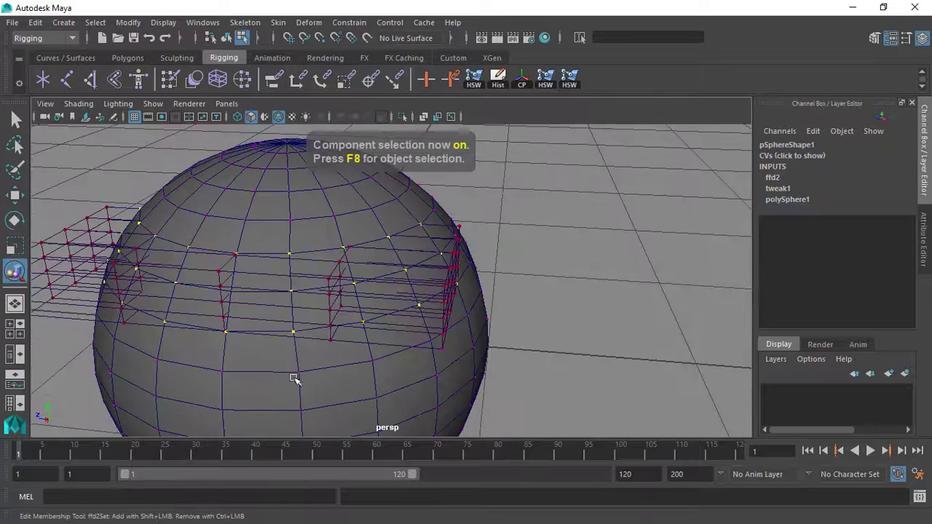
alt+drag(294, 379, 509, 213)
alt+drag(430, 340, 424, 342)
key(q)
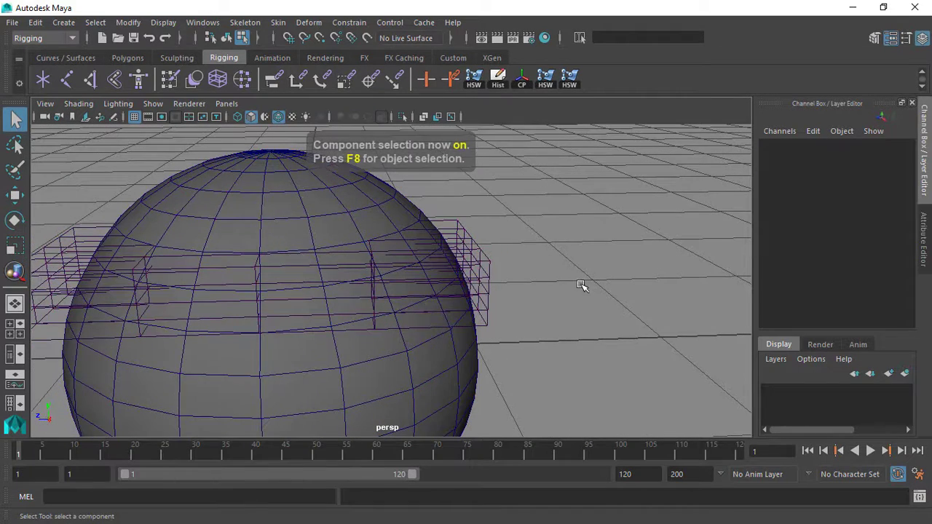
key(F8)
click(481, 252)
key(F8)
Step: Select the two layers of lattice points at one end and raise them to test how the added vertices deform
drag(523, 200, 336, 351)
alt+middle_drag(446, 328, 445, 336)
alt+drag(446, 336, 388, 187)
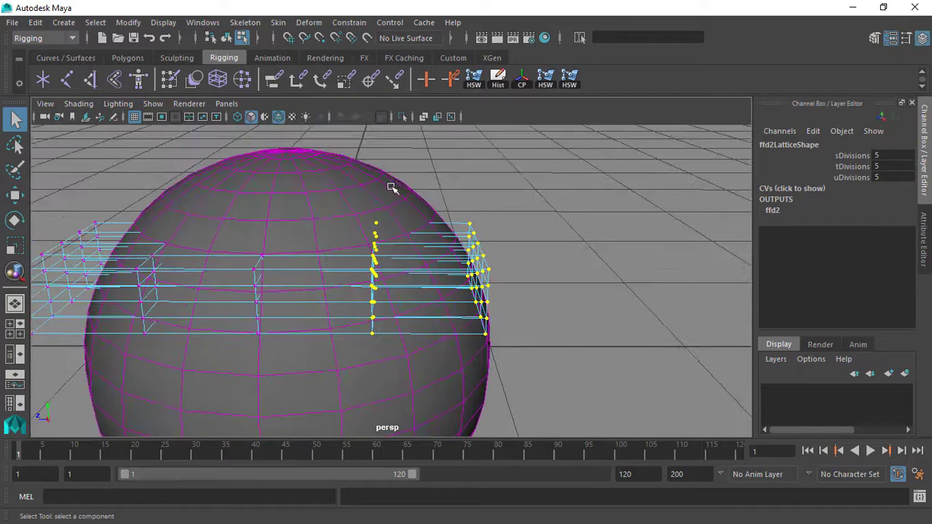
key(w)
drag(380, 228, 388, 140)
alt+drag(397, 337, 369, 289)
alt+drag(293, 262, 326, 284)
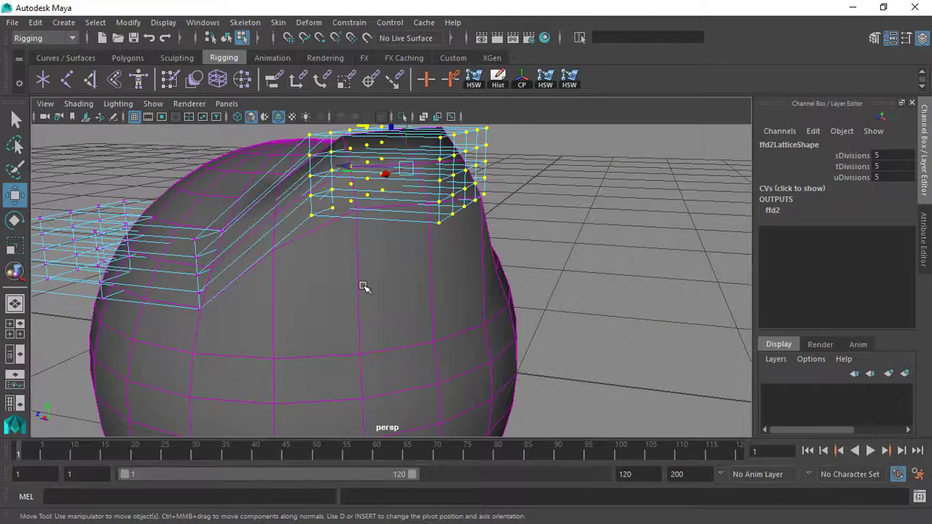
alt+right_drag(446, 286, 425, 281)
alt+right_drag(437, 228, 414, 214)
alt+middle_drag(414, 214, 422, 250)
alt+drag(423, 250, 432, 184)
Step: Undo the raising of the end lattice points
key(ctrl+z)
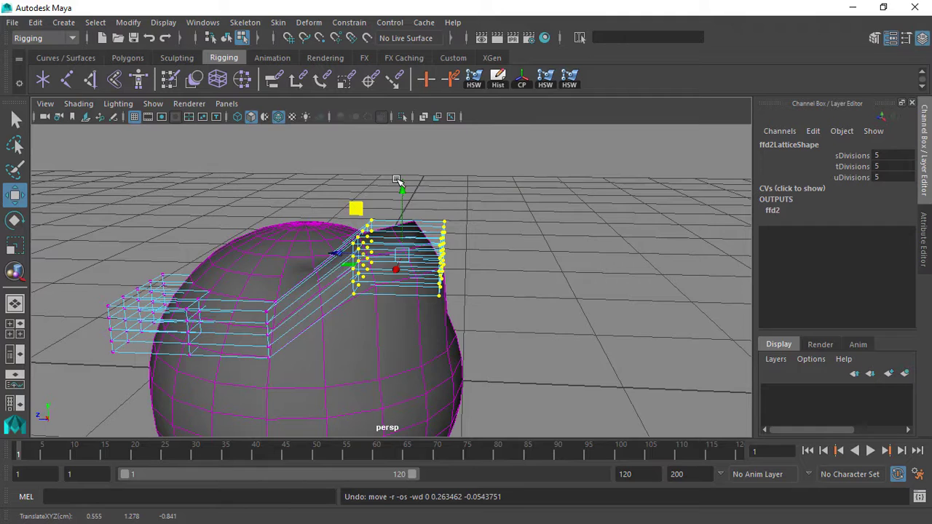
key(ctrl+z)
alt+drag(390, 271, 400, 223)
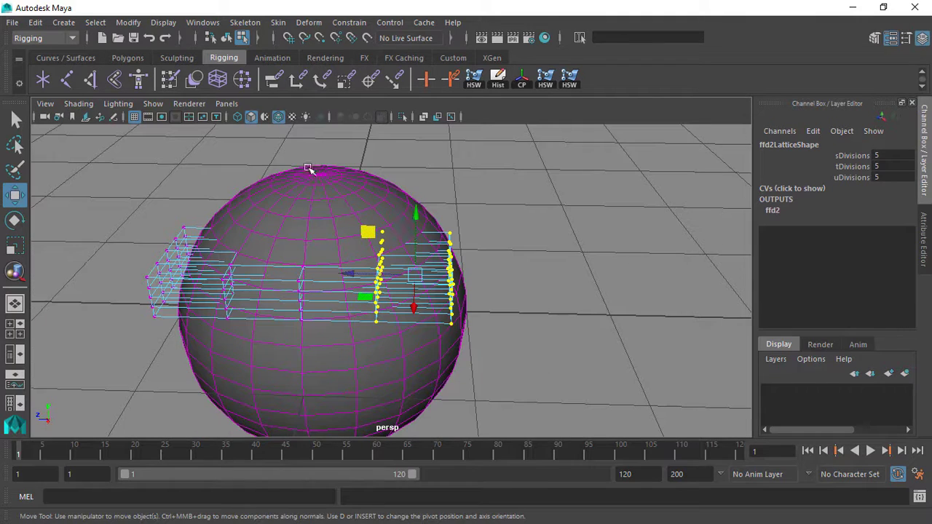
Step: Deselect the lattice points, return to object selection and select the whole sphere
click(323, 205)
alt+drag(413, 284, 446, 251)
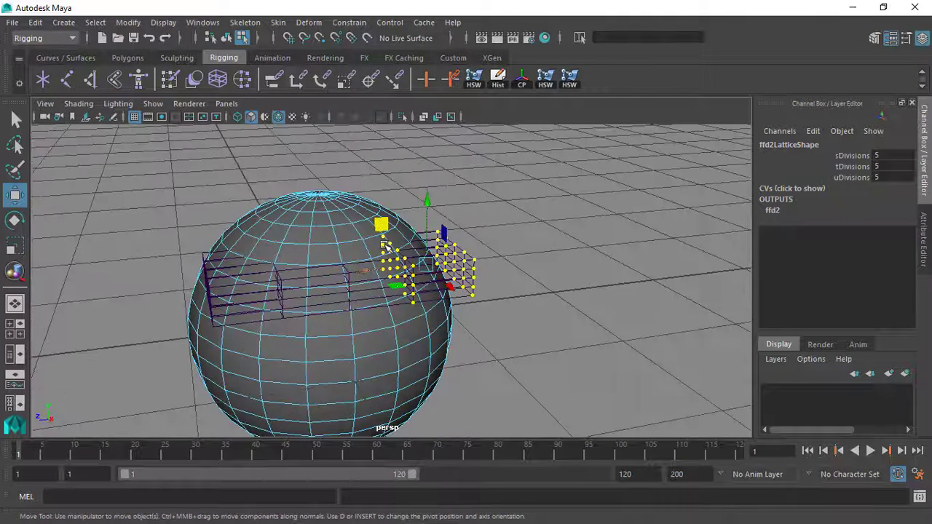
click(569, 234)
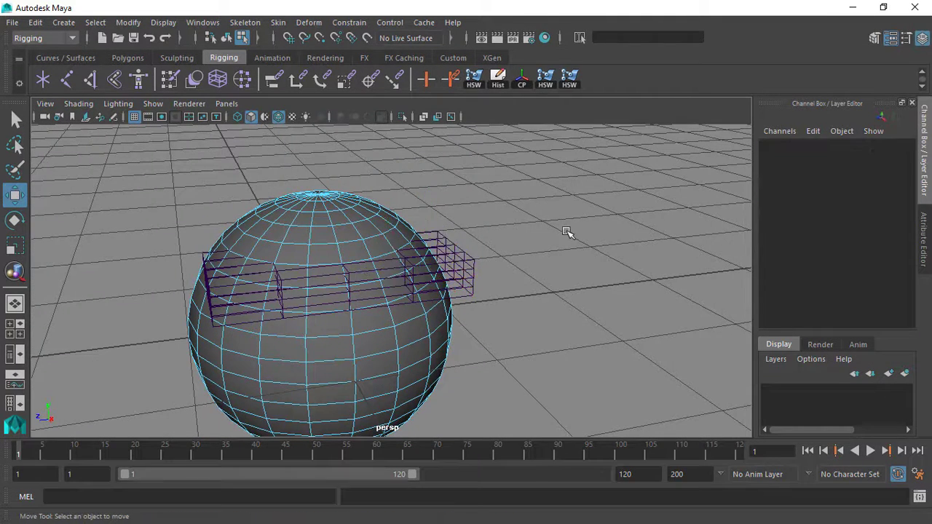
alt+right_drag(558, 248, 451, 218)
alt+drag(451, 217, 446, 239)
alt+right_drag(446, 239, 475, 283)
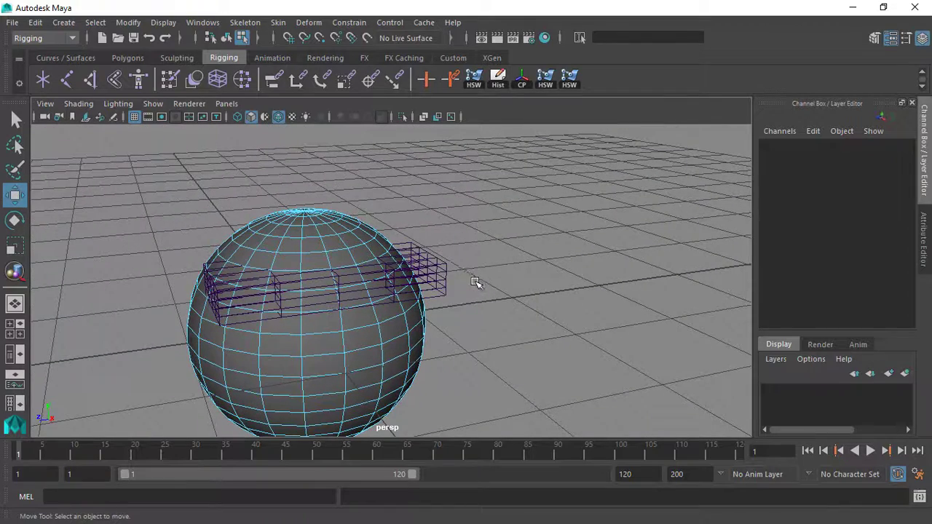
key(F8)
click(484, 273)
alt+drag(487, 255, 466, 271)
click(323, 237)
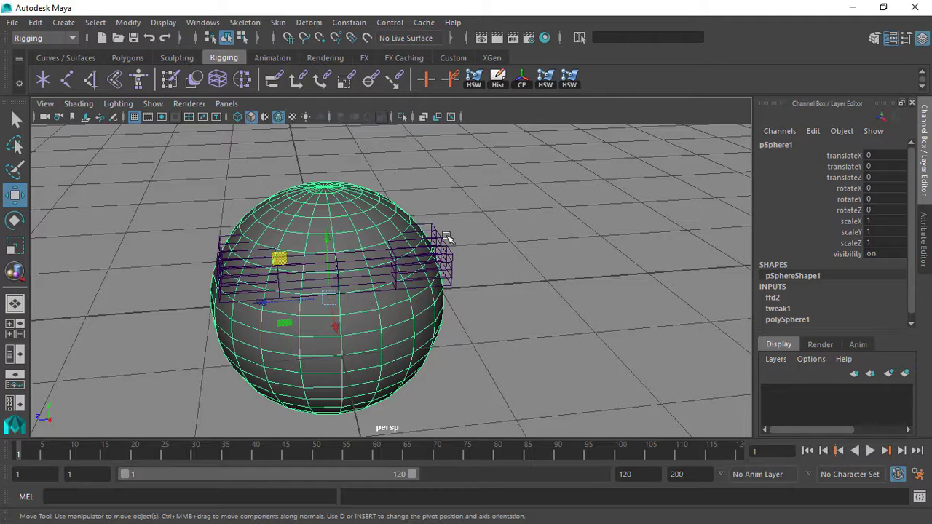
alt+drag(410, 225, 421, 198)
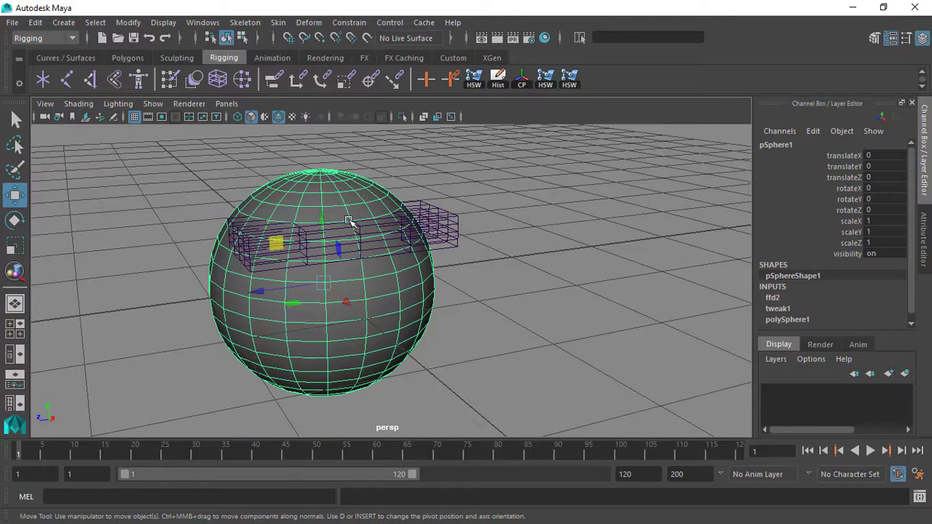
scroll(348, 220, down, 3)
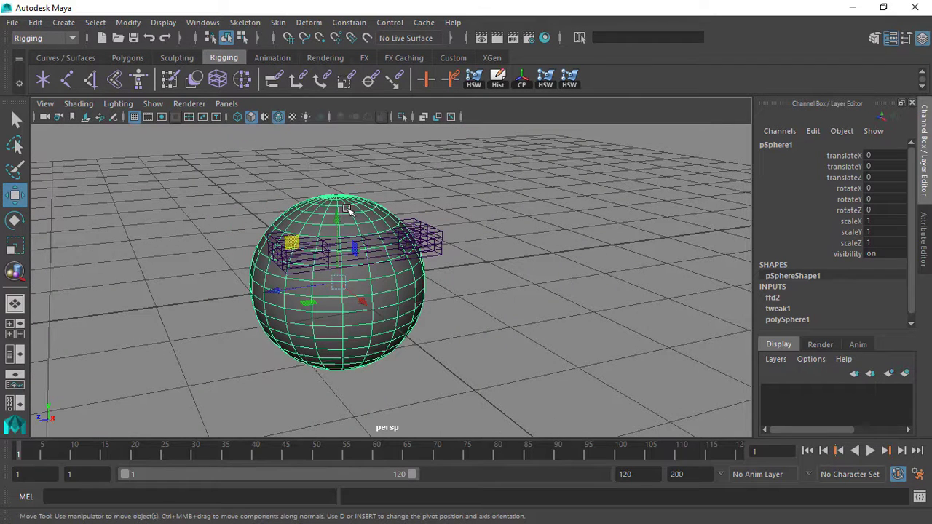